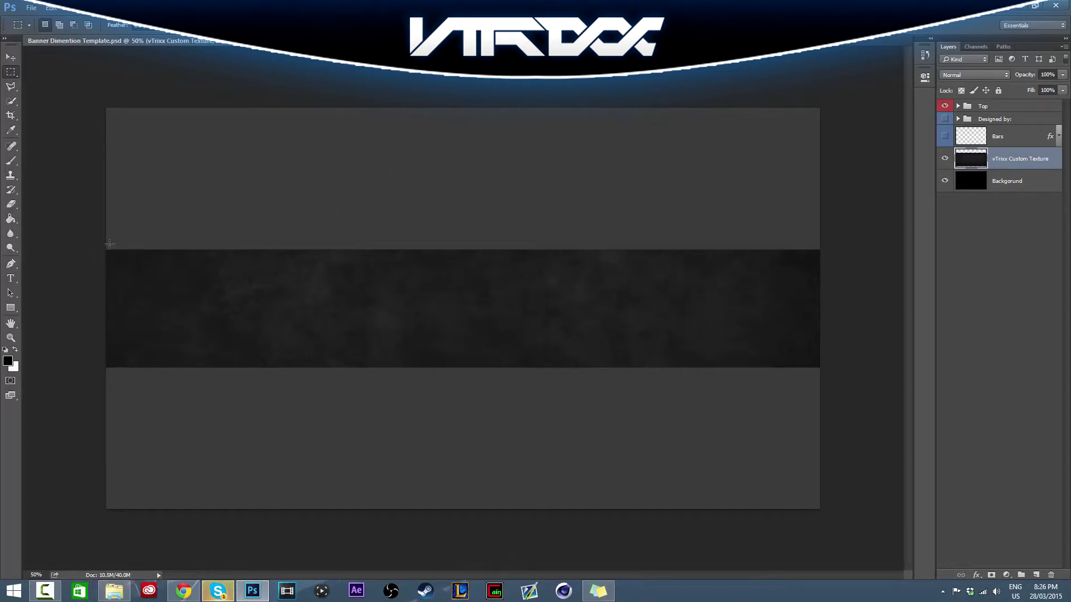
pyautogui.moveTo(96, 242); pyautogui.dragTo(820, 368)
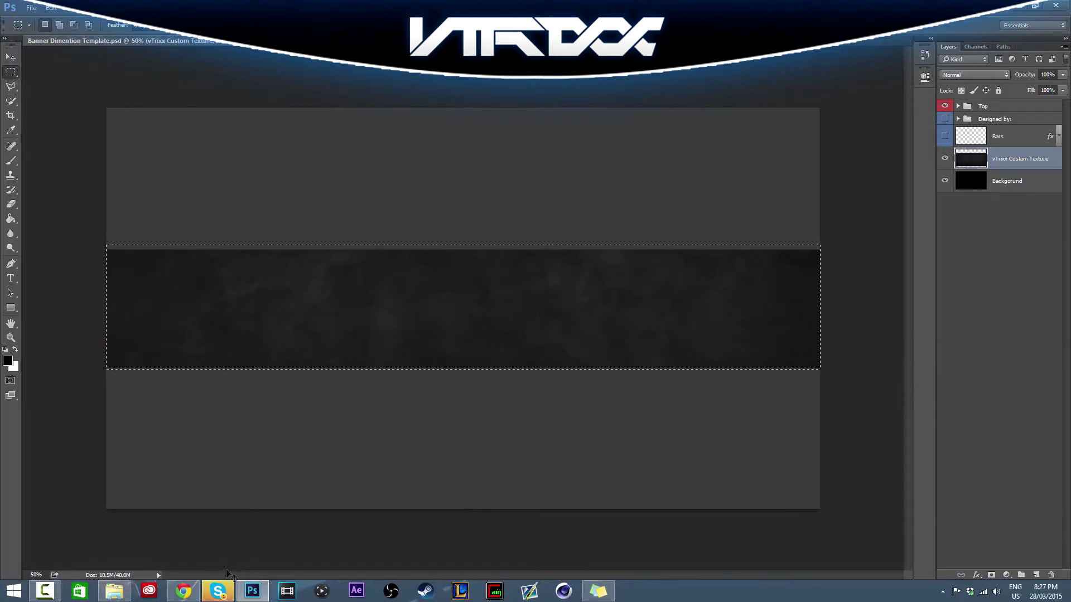
pyautogui.hotkey('ctrl', 'd')
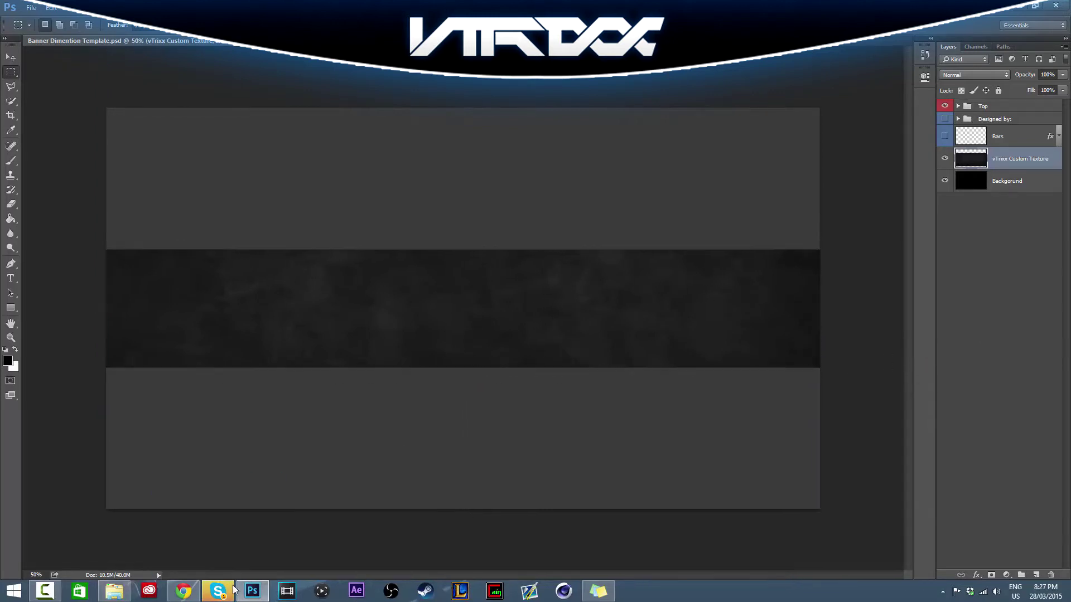
pyautogui.moveTo(822, 226); pyautogui.dragTo(63, 403)
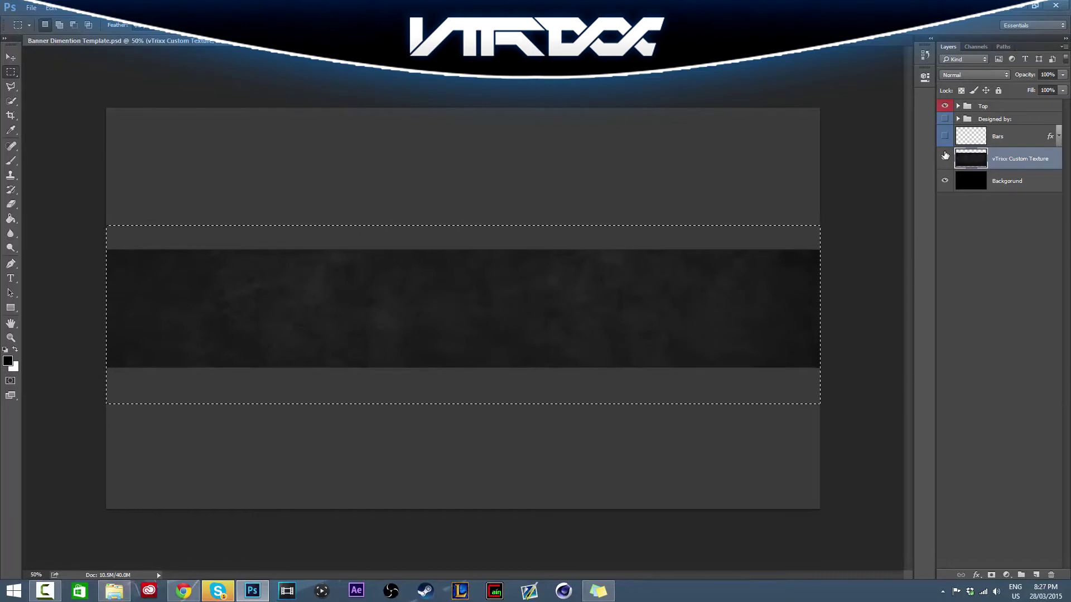
pyautogui.hotkey('ctrl', 'd')
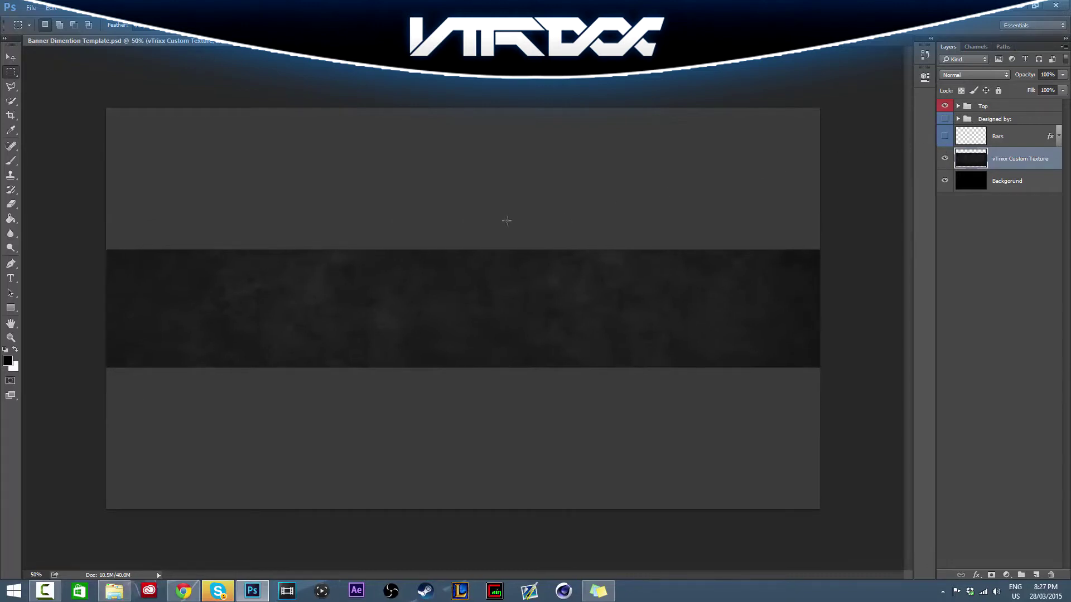
pyautogui.moveTo(106, 109); pyautogui.dragTo(820, 502)
pyautogui.click(257, 160)
# - View the source black texture image in Chrome, and compare the Photoshop banner with the vTrixx Custom Texture layer hidden and shown
pyautogui.click(183, 591)
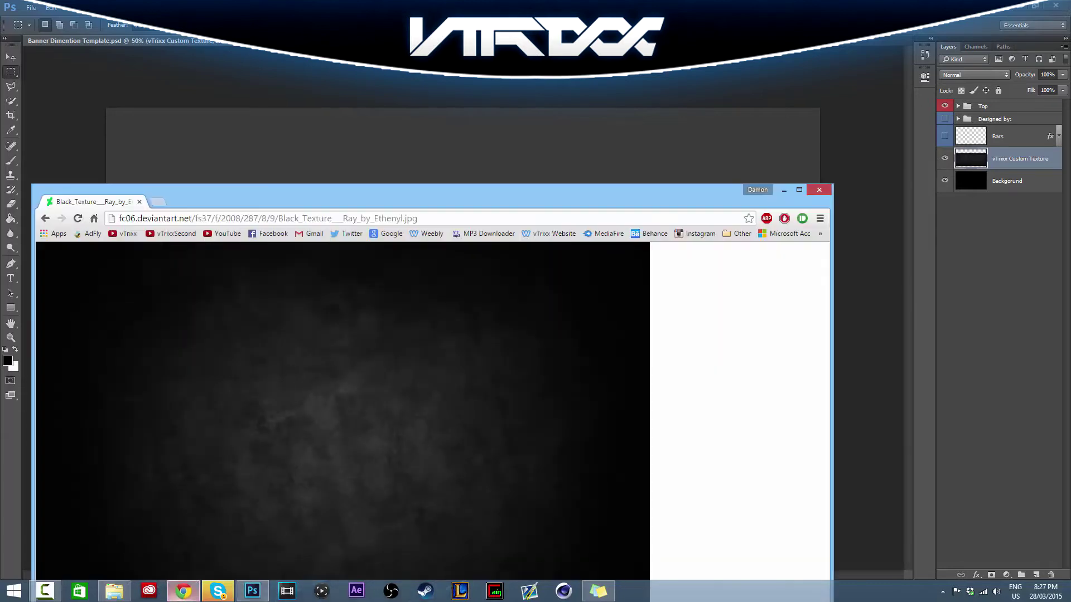
pyautogui.click(290, 162)
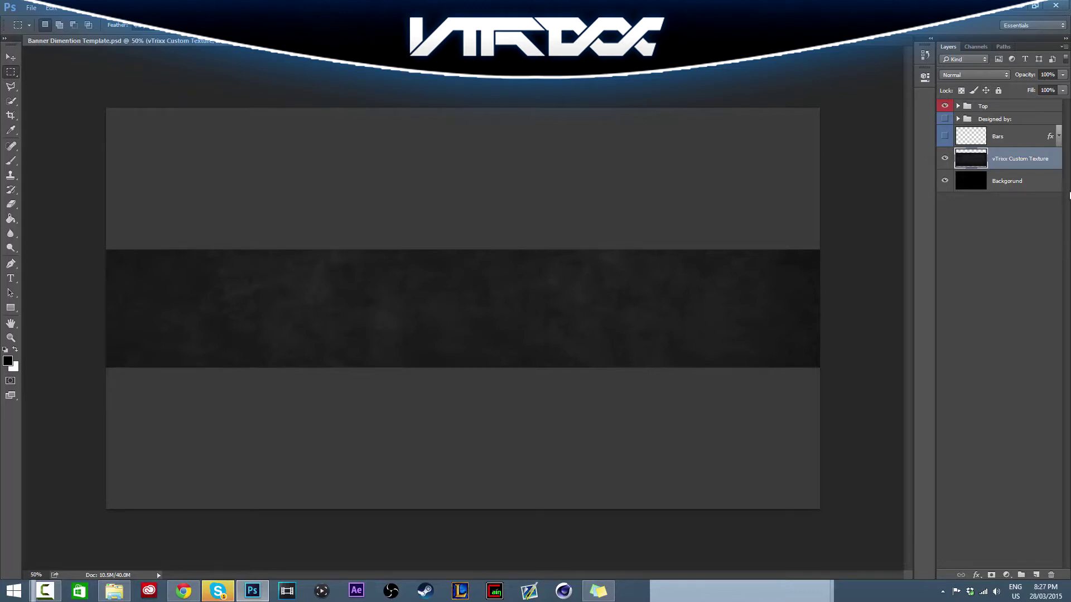
pyautogui.click(1031, 178)
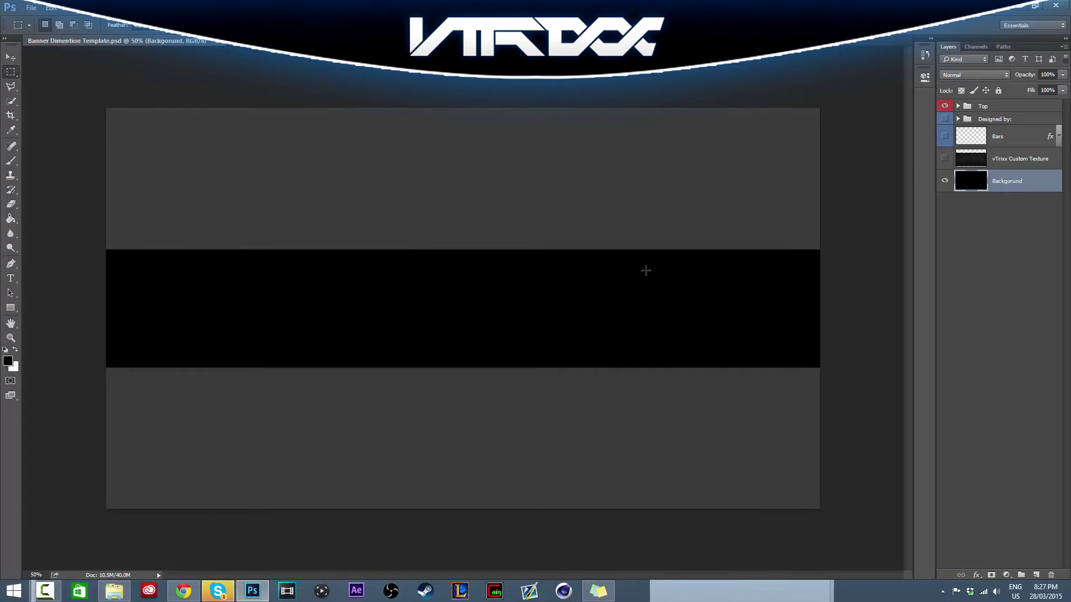
pyautogui.click(943, 160)
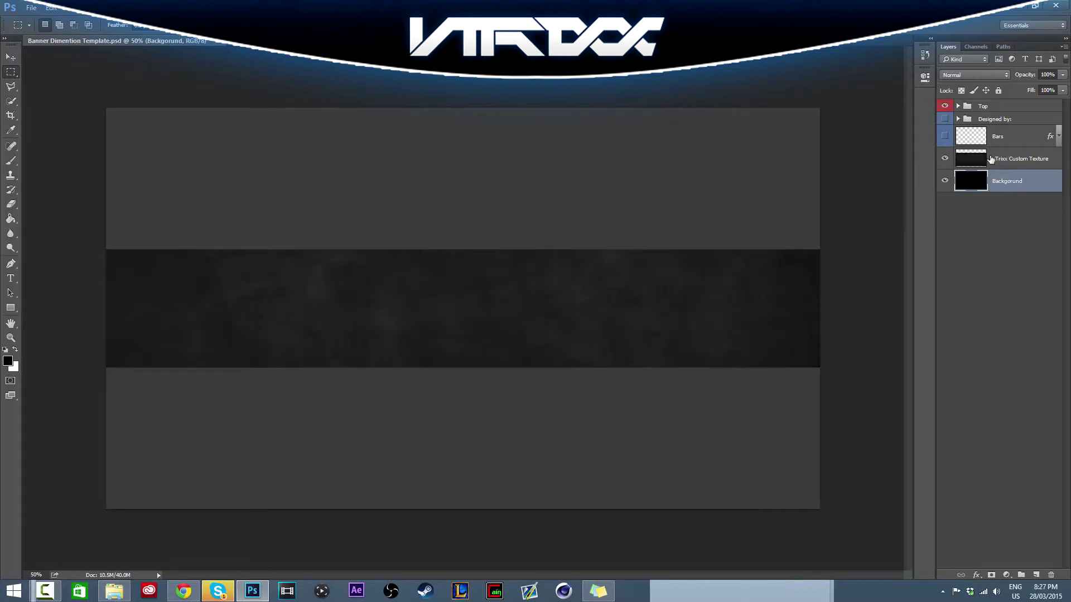
# - Set the vTrixx Custom Texture layer's opacity to 31%
pyautogui.click(1015, 159)
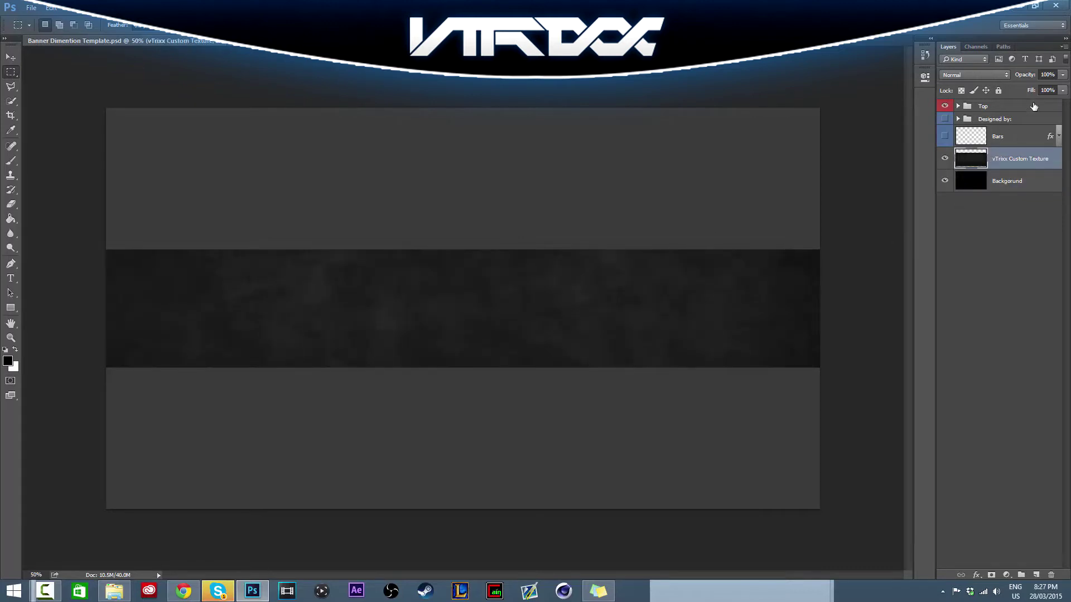
pyautogui.click(1061, 76)
pyautogui.click(1049, 74)
pyautogui.write('31')
pyautogui.press('Return')
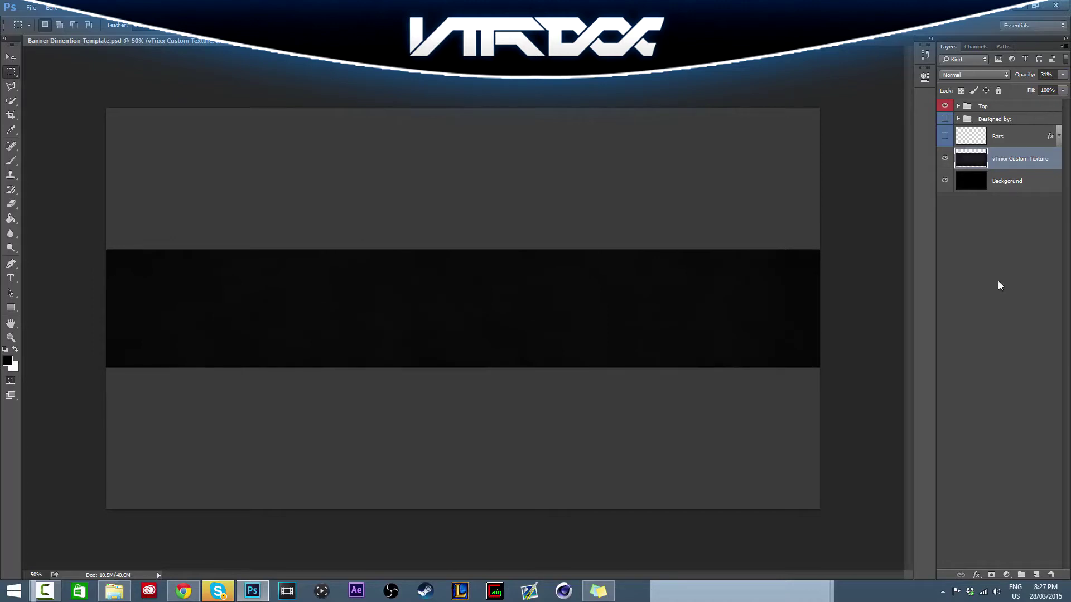
# - Add a new layer above the vTrixx Custom Texture layer and set the Brush tool's foreground colour to a saturated blue
pyautogui.click(1037, 576)
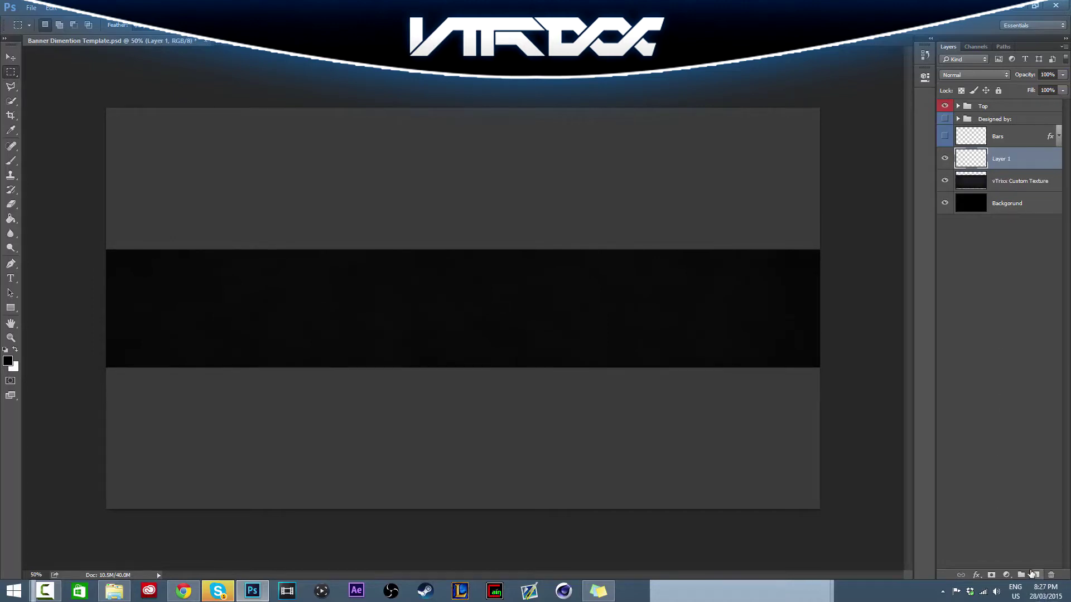
pyautogui.click(11, 160)
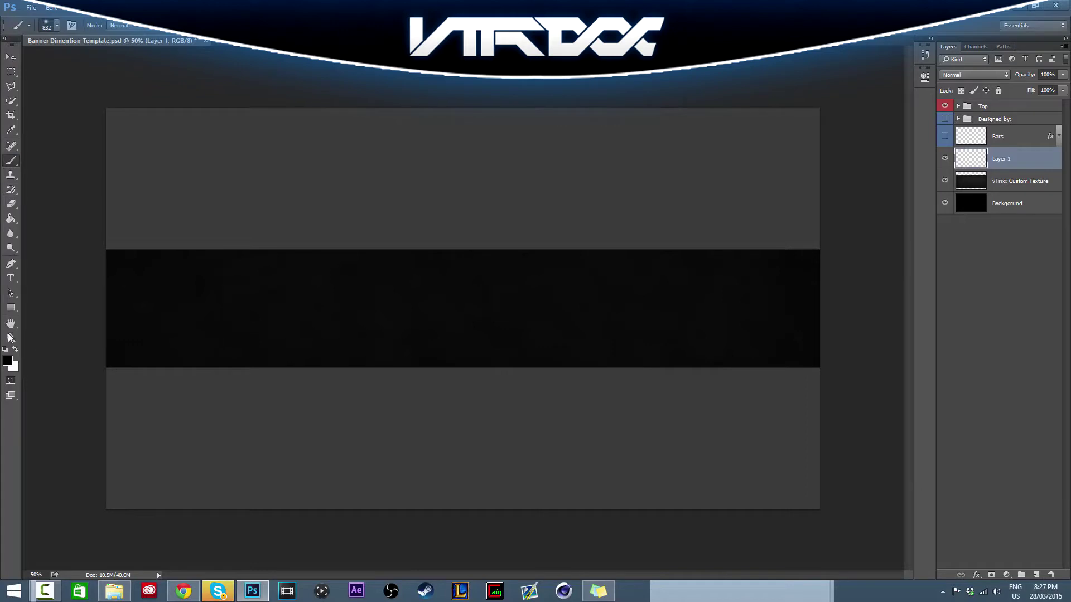
pyautogui.click(15, 349)
pyautogui.click(8, 363)
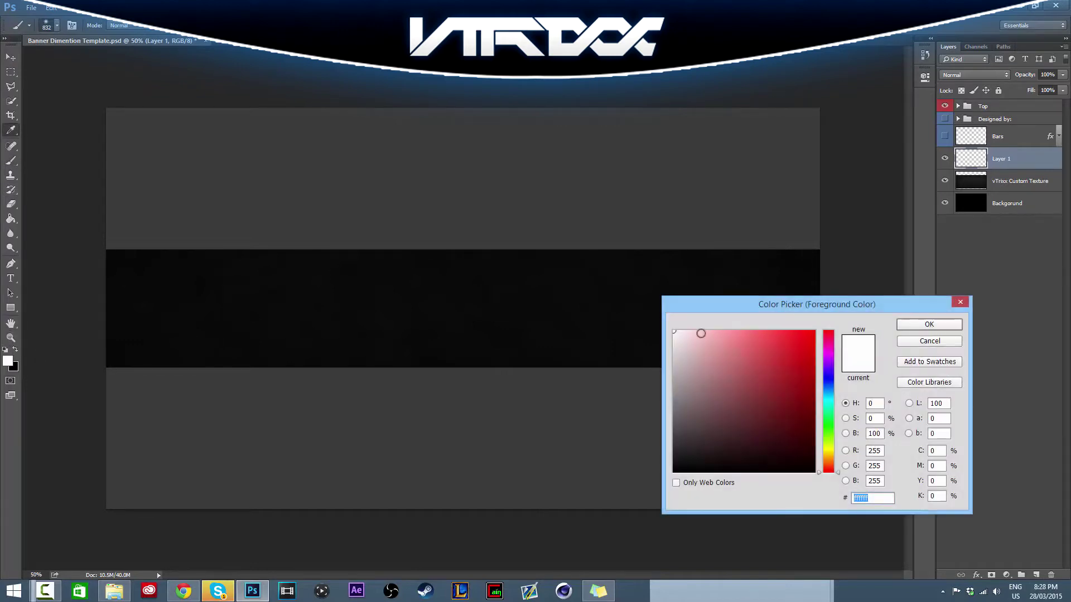
pyautogui.write('ff0000')
pyautogui.click(828, 390)
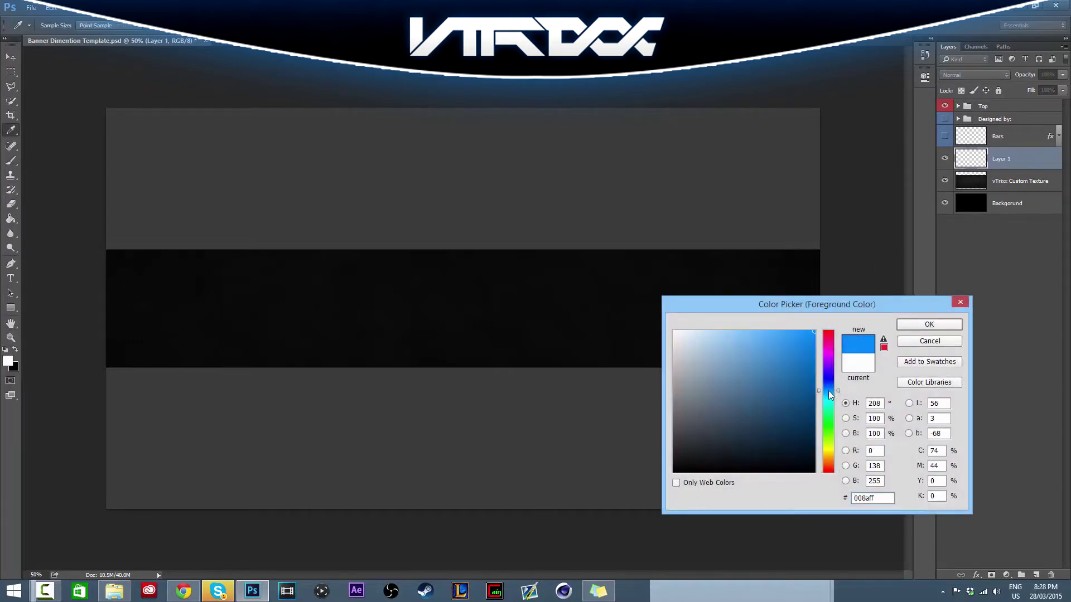
pyautogui.moveTo(830, 383); pyautogui.dragTo(831, 387)
pyautogui.press('b')
pyautogui.press('Return')
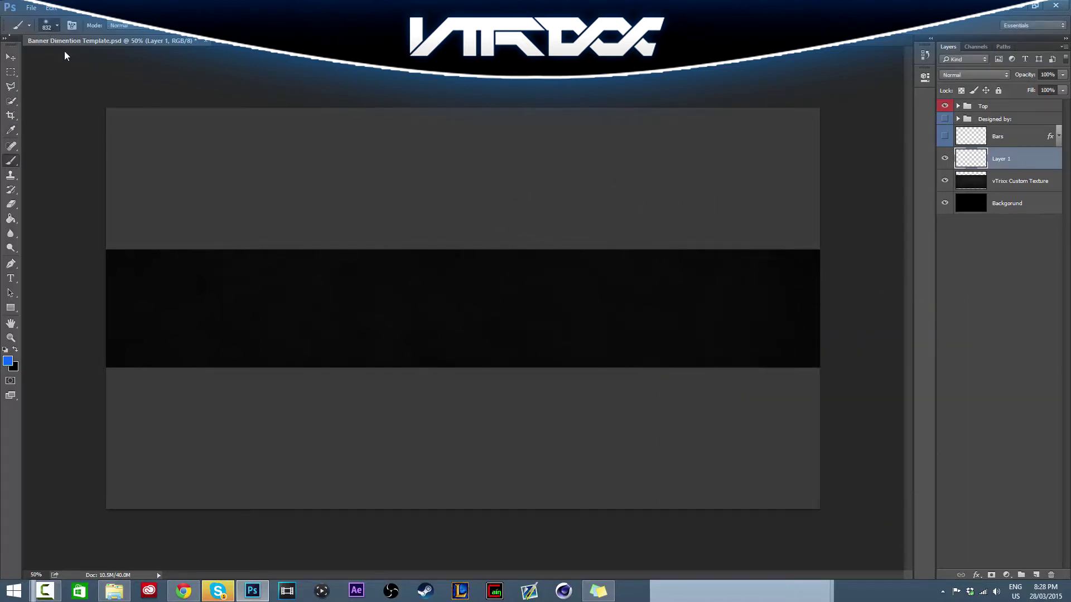
# - Enlarge the soft round brush to about 1062 px
pyautogui.rightClick(19, 118)
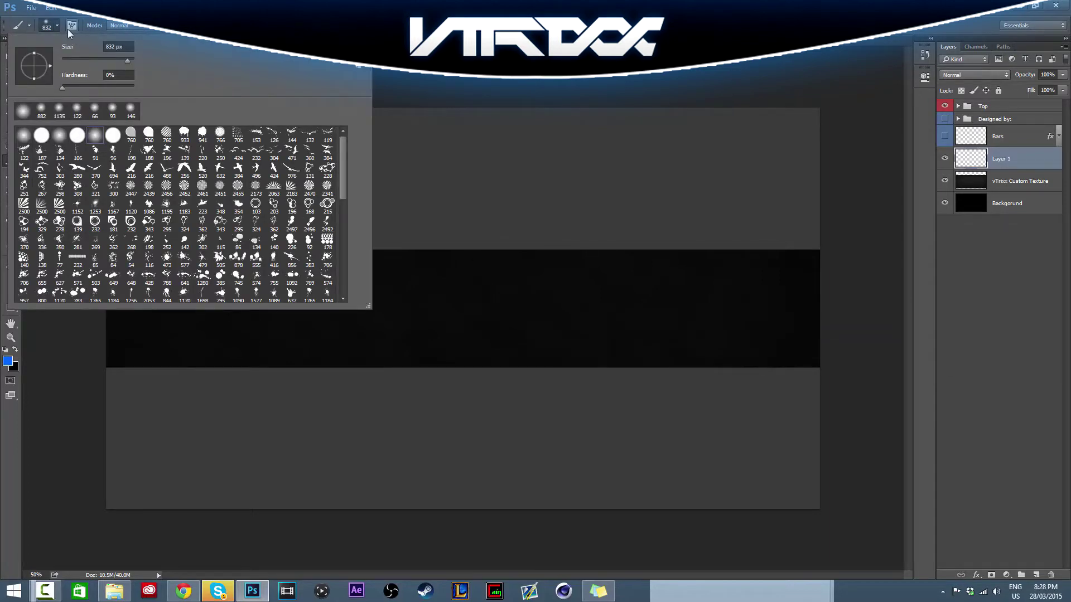
pyautogui.click(53, 24)
pyautogui.scroll(-3, 439, 278)
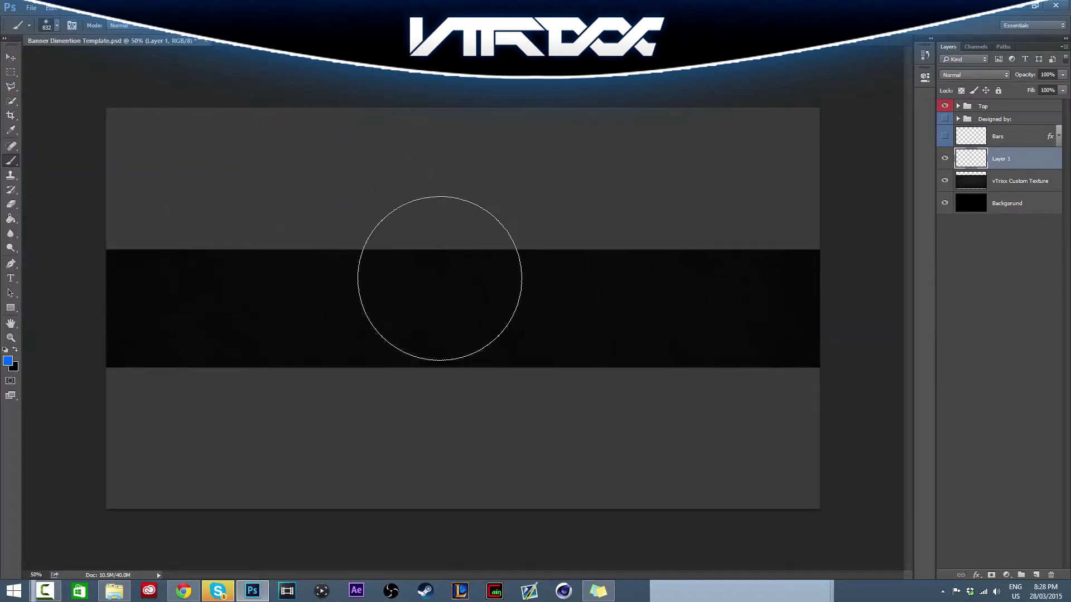
pyautogui.scroll(6, 391, 316)
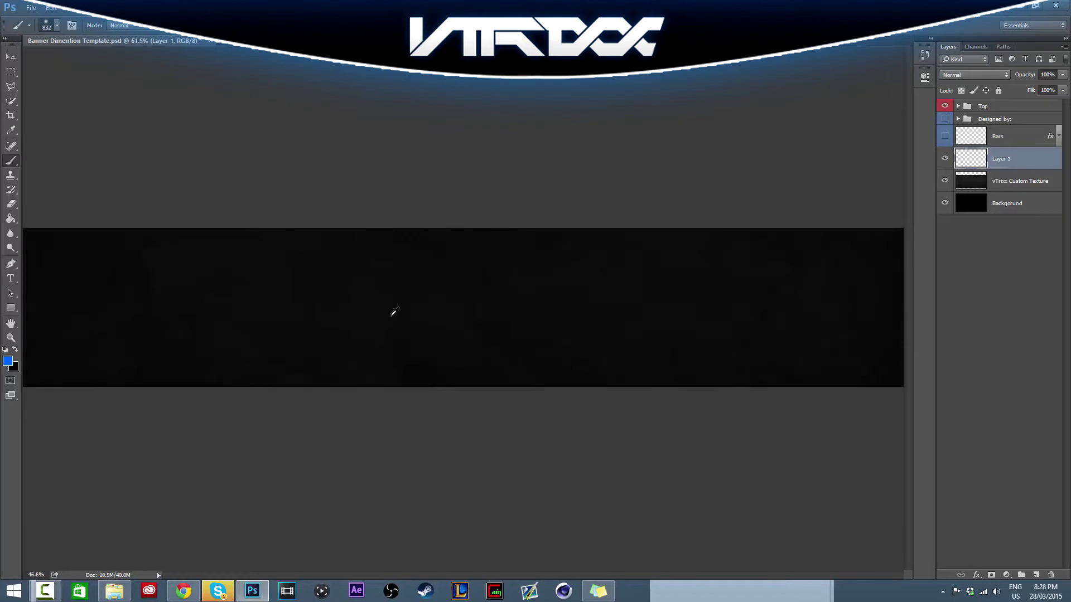
pyautogui.scroll(-2, 393, 313)
pyautogui.moveTo(433, 305)
pyautogui.mouseDown()
pyautogui.moveTo(451, 290)
pyautogui.moveTo(494, 298)
pyautogui.moveTo(509, 315)
pyautogui.moveTo(406, 300)
pyautogui.moveTo(468, 293)
pyautogui.moveTo(494, 322)
pyautogui.moveTo(477, 325)
pyautogui.moveTo(650, 319)
pyautogui.moveTo(368, 308)
pyautogui.moveTo(591, 301)
pyautogui.moveTo(468, 310)
pyautogui.moveTo(512, 323)
pyautogui.moveTo(686, 312)
pyautogui.moveTo(346, 340)
pyautogui.moveTo(801, 301)
pyautogui.moveTo(424, 298)
pyautogui.moveTo(526, 429)
pyautogui.moveTo(448, 312)
pyautogui.moveTo(446, 366)
pyautogui.moveTo(444, 259)
pyautogui.moveTo(457, 393)
pyautogui.moveTo(477, 315)
pyautogui.moveTo(453, 483)
pyautogui.moveTo(467, 226)
pyautogui.mouseUp()
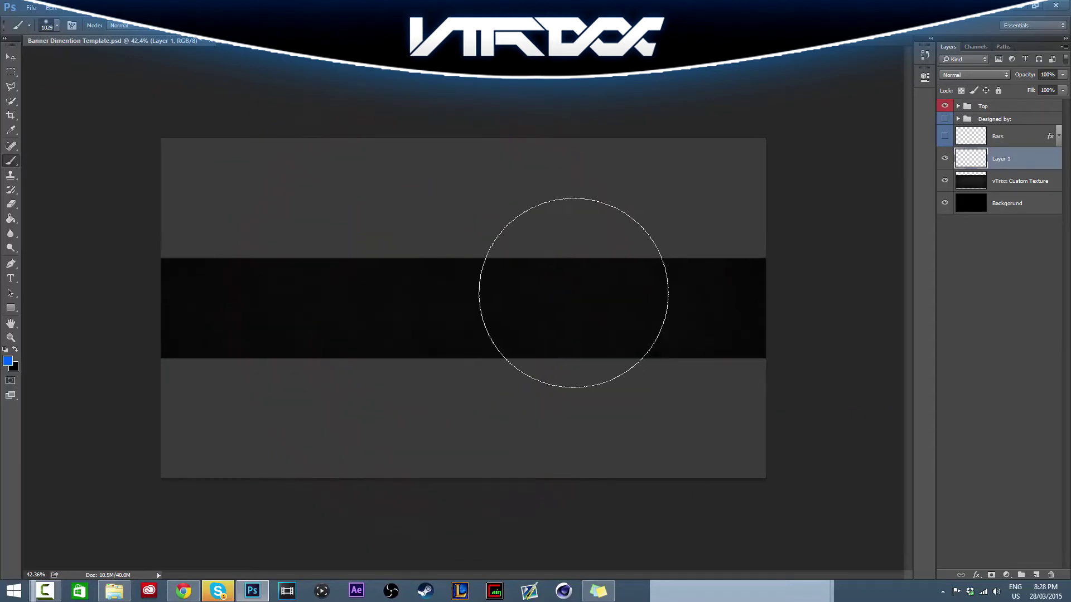
pyautogui.moveTo(573, 292)
pyautogui.mouseDown()
pyautogui.moveTo(524, 286)
pyautogui.moveTo(593, 273)
pyautogui.mouseUp()
# - Try a blue brush stroke along the lower edge of the banner strip and undo it
pyautogui.scroll(-7, 534, 312)
pyautogui.moveTo(333, 385); pyautogui.dragTo(578, 368)
pyautogui.hotkey('ctrl', 'z')
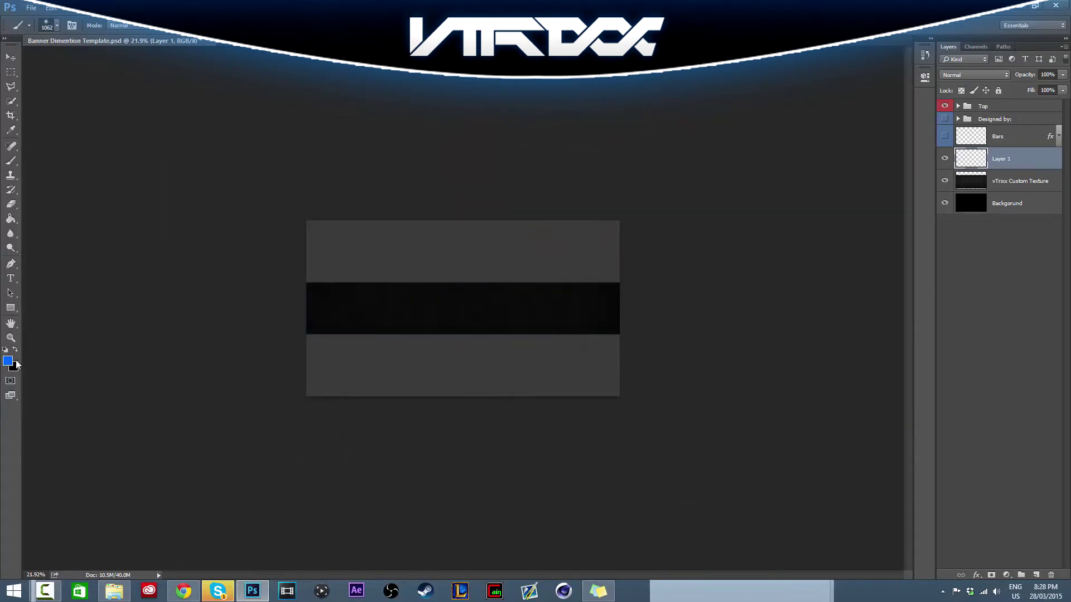
# - Change the brush colour to #007eff and paint soft glows around the bottom, side and top edges of the banner strip on Layer 1
pyautogui.click(8, 361)
pyautogui.press('Return')
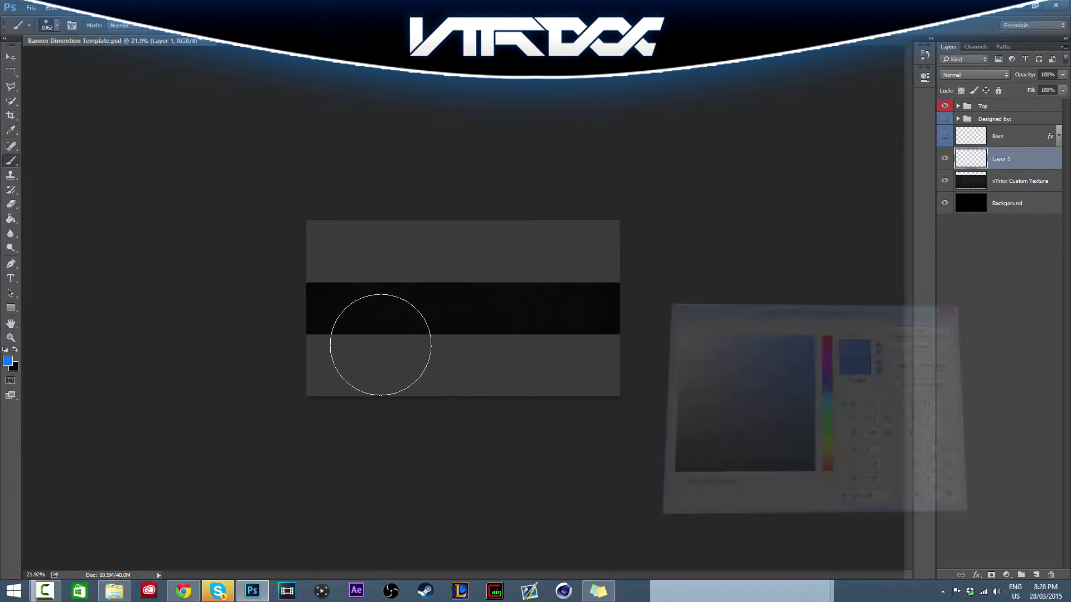
pyautogui.scroll(3, 349, 376)
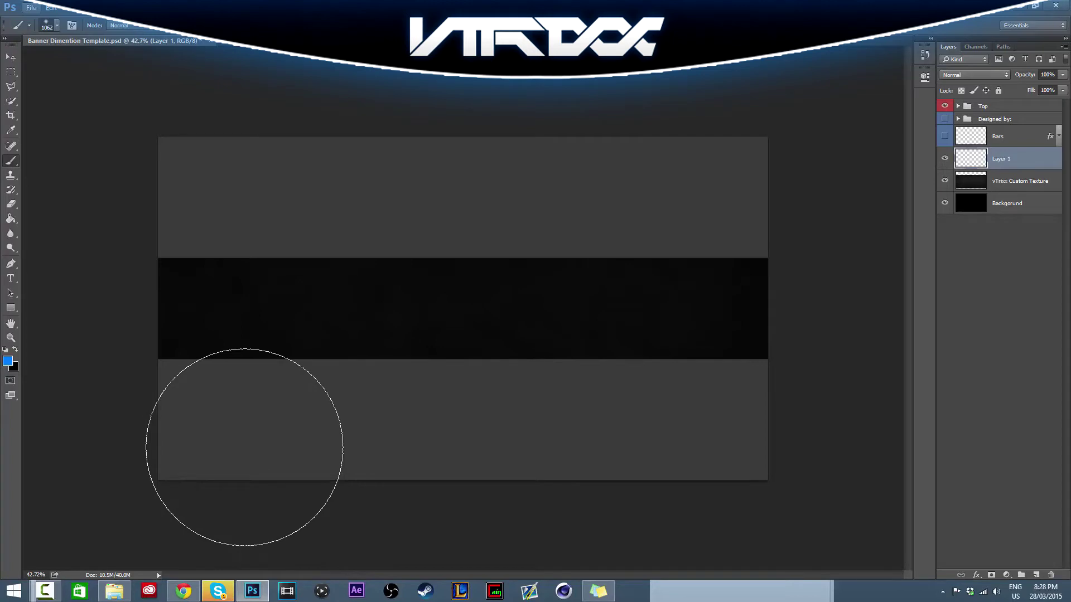
pyautogui.scroll(-2, 254, 411)
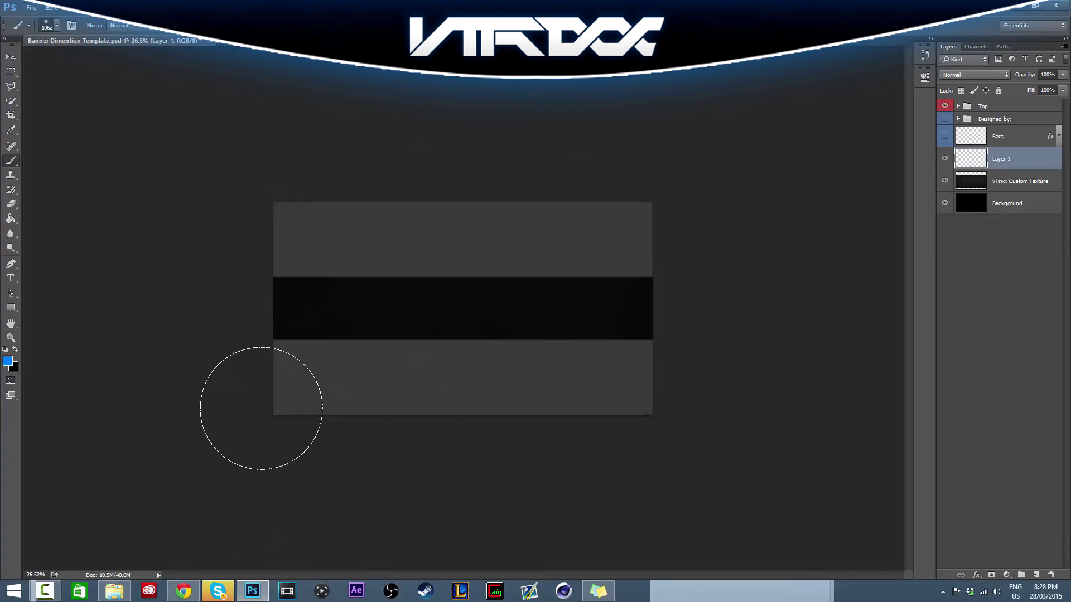
pyautogui.moveTo(277, 402); pyautogui.dragTo(554, 402)
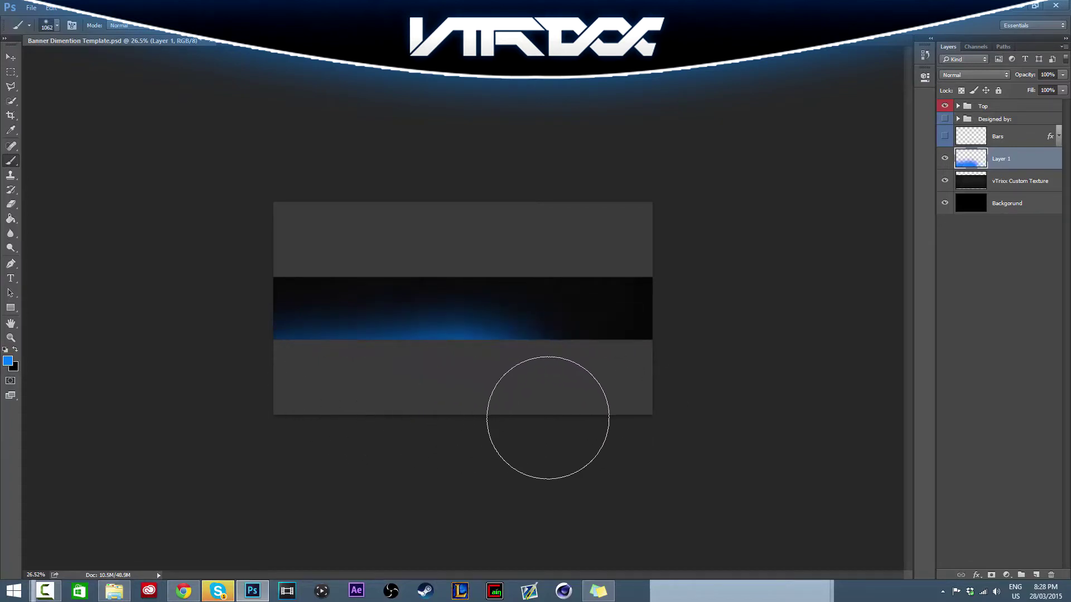
pyautogui.moveTo(595, 411)
pyautogui.mouseDown()
pyautogui.moveTo(680, 397)
pyautogui.moveTo(702, 332)
pyautogui.moveTo(721, 321)
pyautogui.moveTo(707, 291)
pyautogui.mouseUp()
pyautogui.moveTo(232, 323)
pyautogui.mouseDown()
pyautogui.moveTo(267, 302)
pyautogui.moveTo(234, 337)
pyautogui.moveTo(213, 338)
pyautogui.moveTo(361, 256)
pyautogui.moveTo(405, 211)
pyautogui.moveTo(576, 227)
pyautogui.mouseUp()
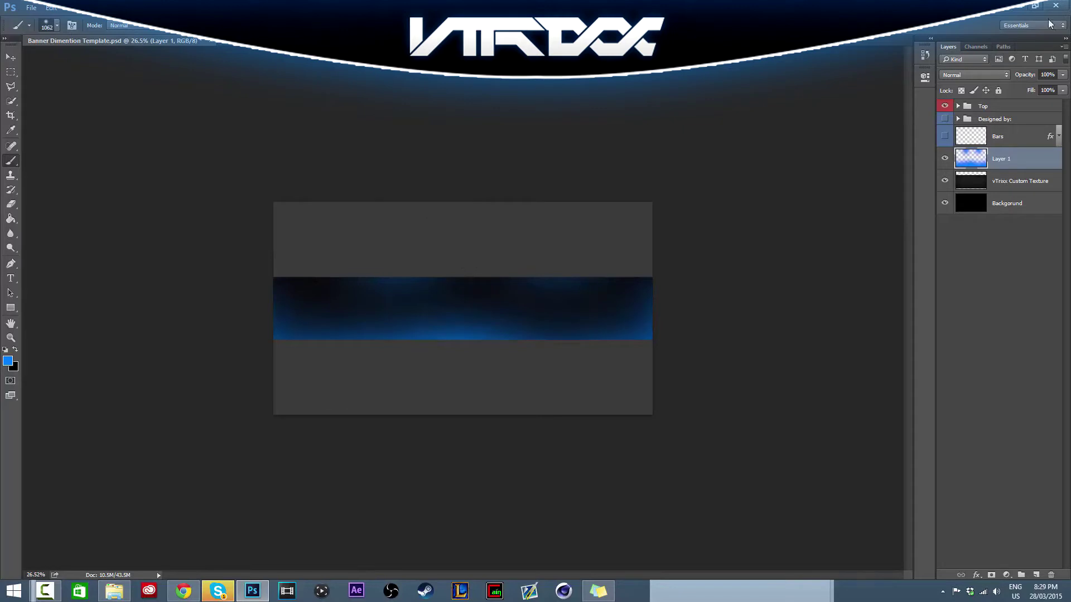
# - Lower the opacity of the blue glow layer, Layer 1, to 38%
pyautogui.click(1062, 75)
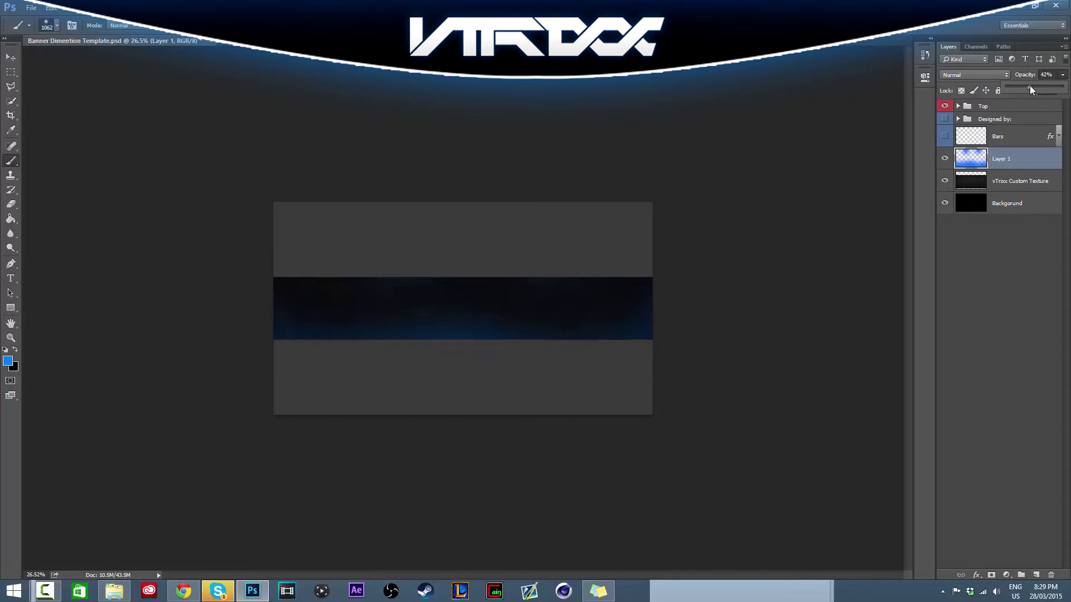
pyautogui.scroll(3, 681, 215)
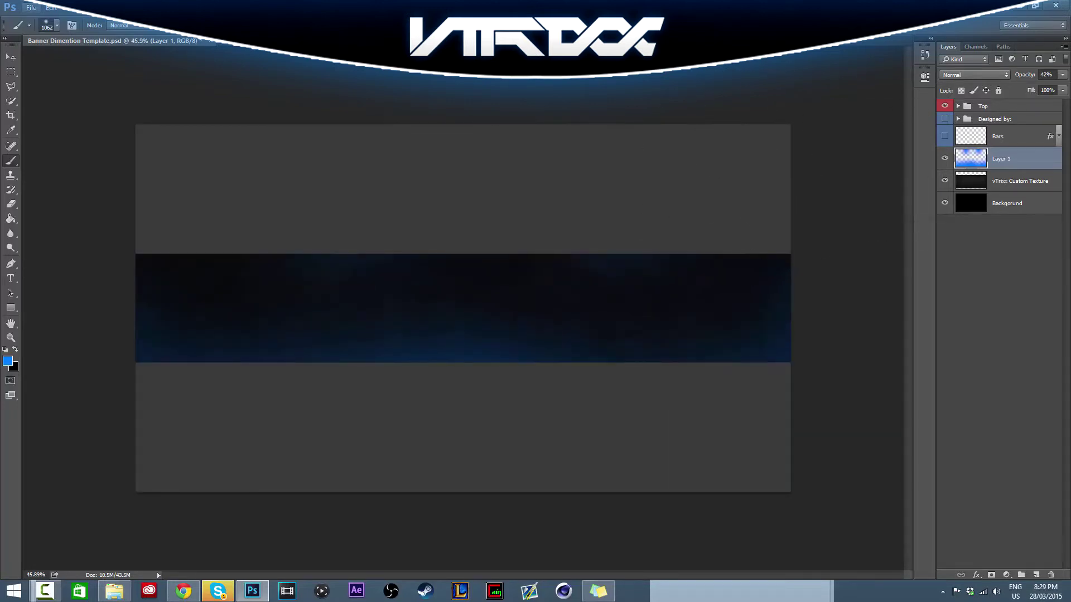
pyautogui.click(1062, 75)
# - Apply Hue/Saturation to Layer 1 with hue -6 and saturation about +58
pyautogui.hotkey('ctrl', 'u')
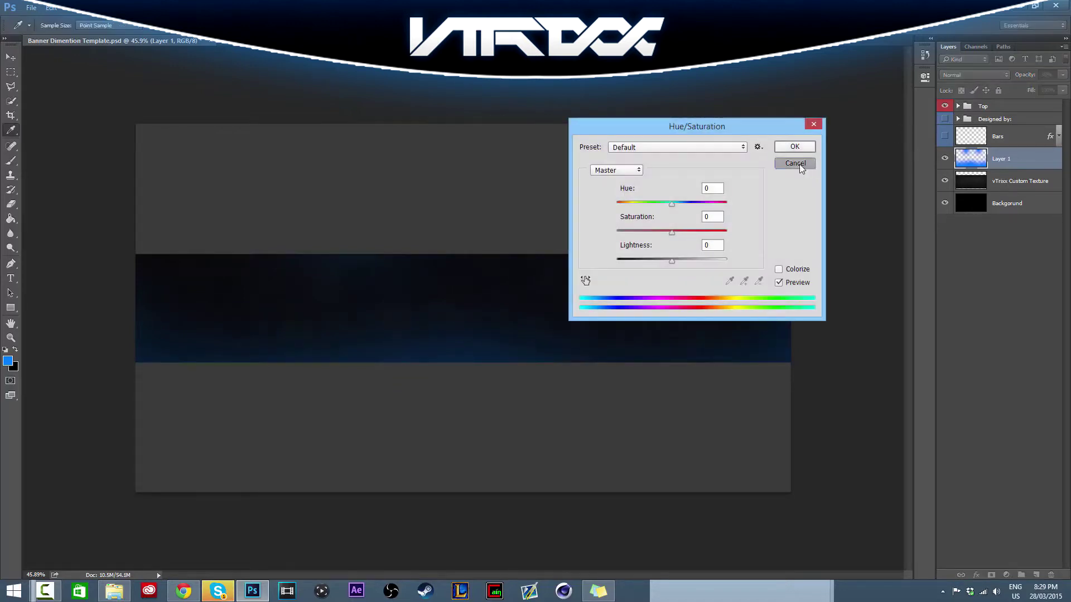
pyautogui.click(796, 163)
pyautogui.hotkey('ctrl', 'u')
pyautogui.moveTo(673, 207); pyautogui.dragTo(706, 233)
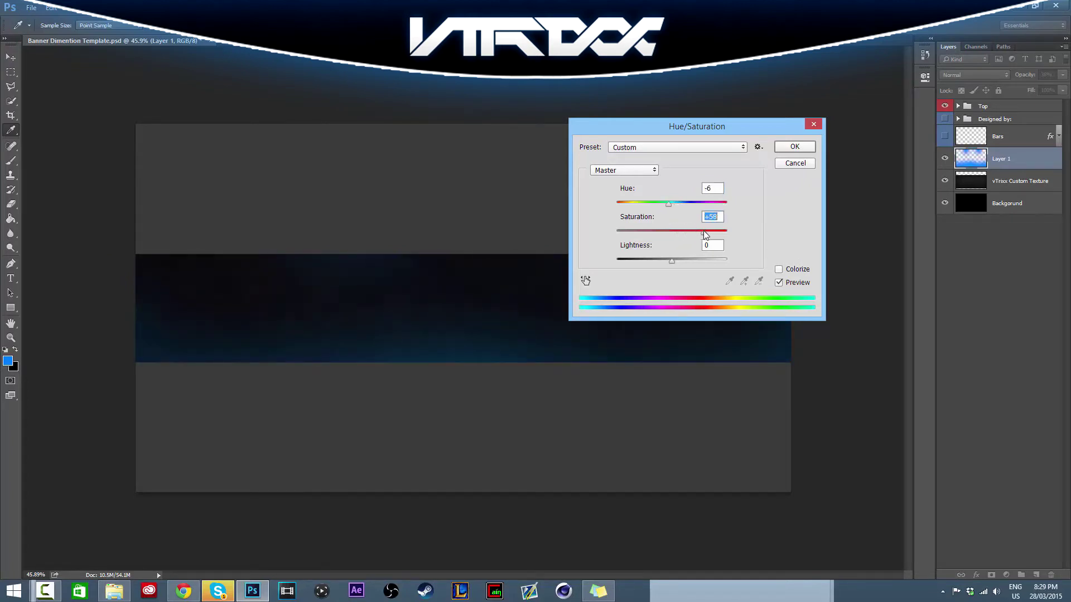
pyautogui.press('Return')
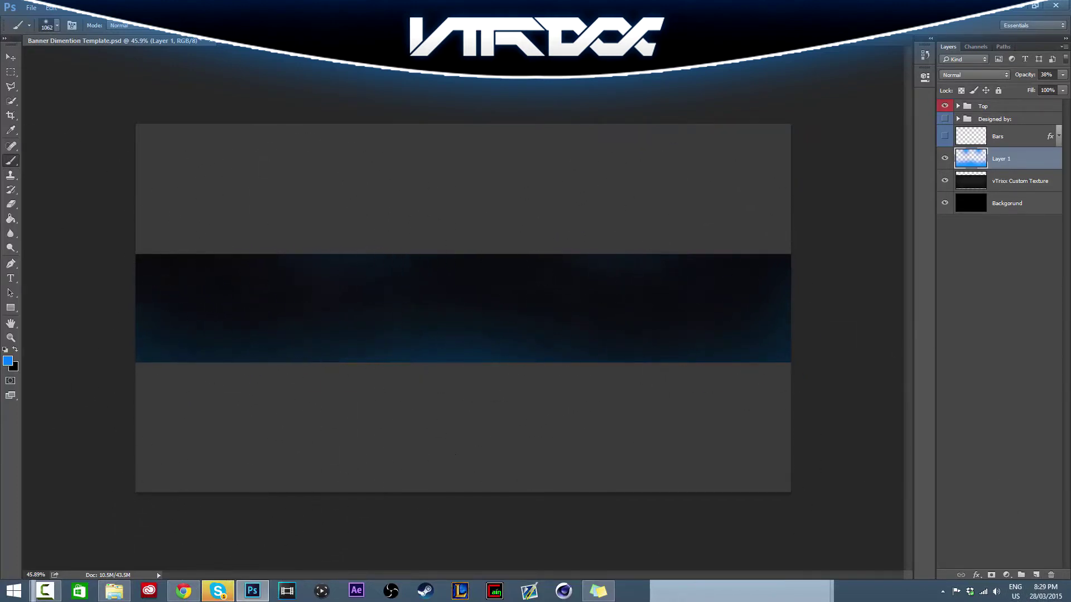
# - Set the foreground colour to white and add a new layer between the Bars layer and Layer 1
pyautogui.click(8, 365)
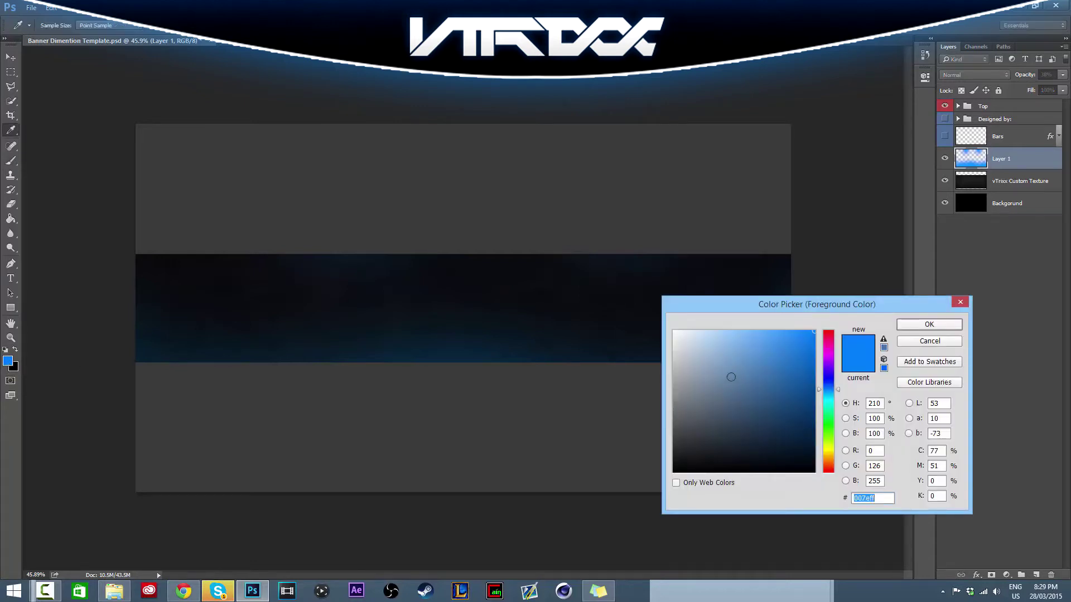
pyautogui.moveTo(731, 376); pyautogui.dragTo(628, 335)
pyautogui.press('Return')
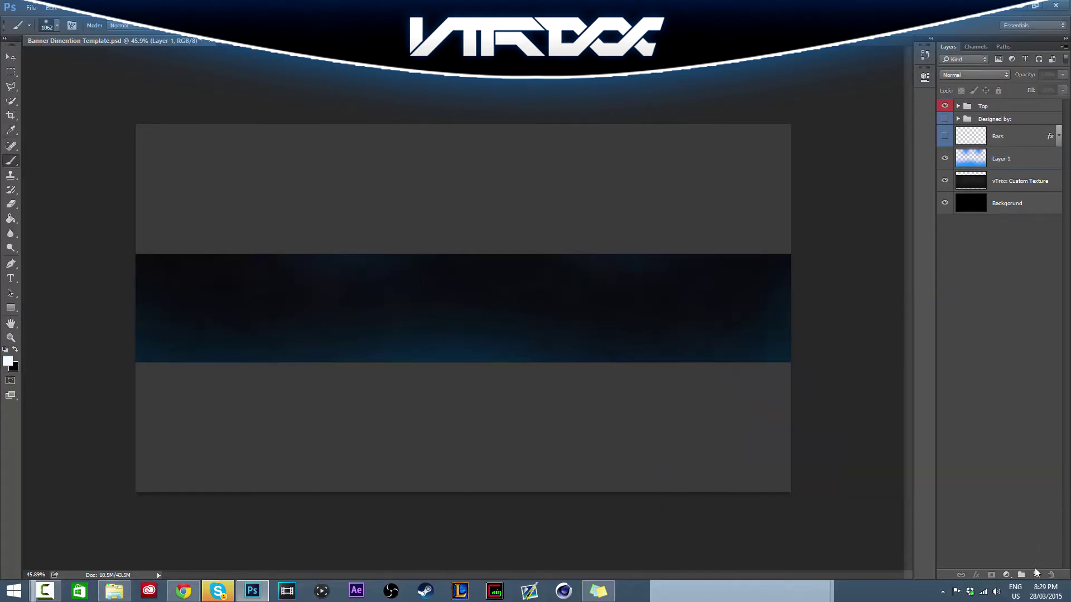
pyautogui.click(1036, 574)
pyautogui.moveTo(1006, 118); pyautogui.dragTo(1004, 168)
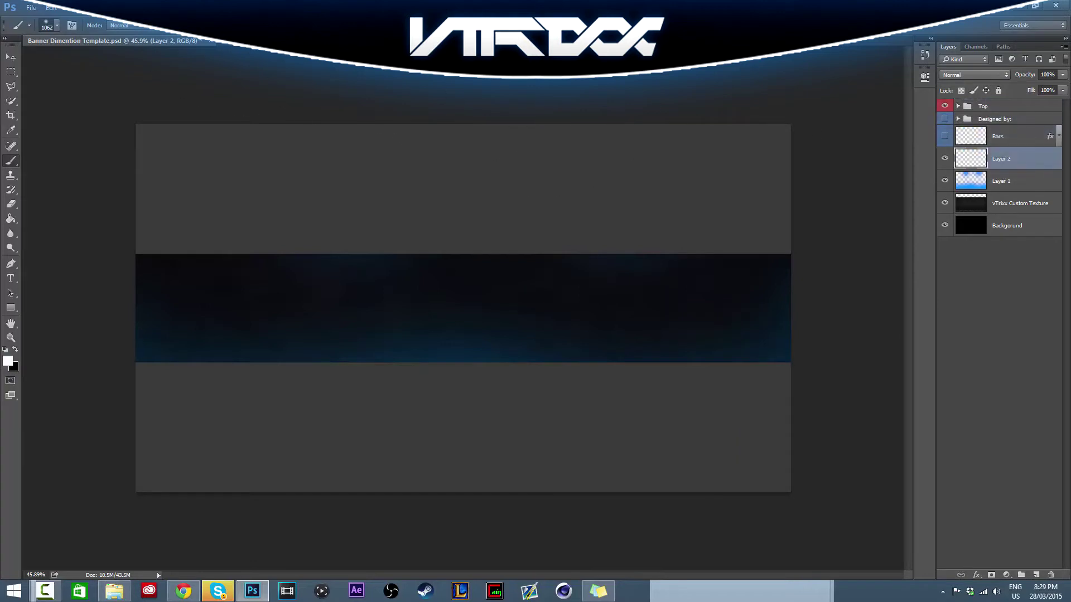
# - Choose the four-hexagon brush, size it to 512 px and stamp a white honeycomb over the banner strip's right end on Layer 2
pyautogui.click(55, 25)
pyautogui.scroll(-1, 152, 172)
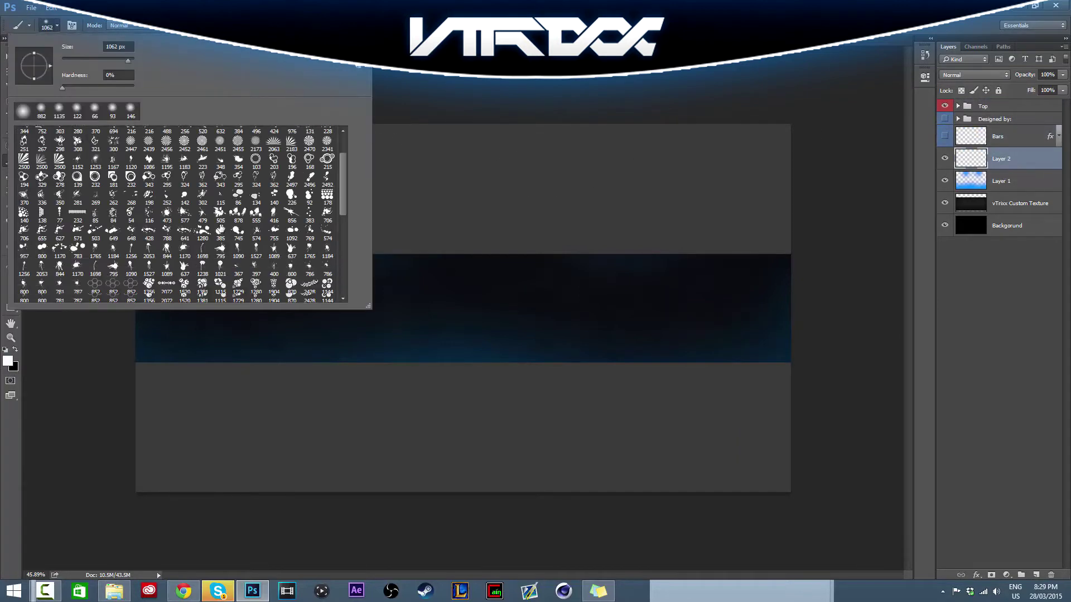
pyautogui.scroll(-1, 170, 266)
pyautogui.click(95, 213)
pyautogui.click(59, 214)
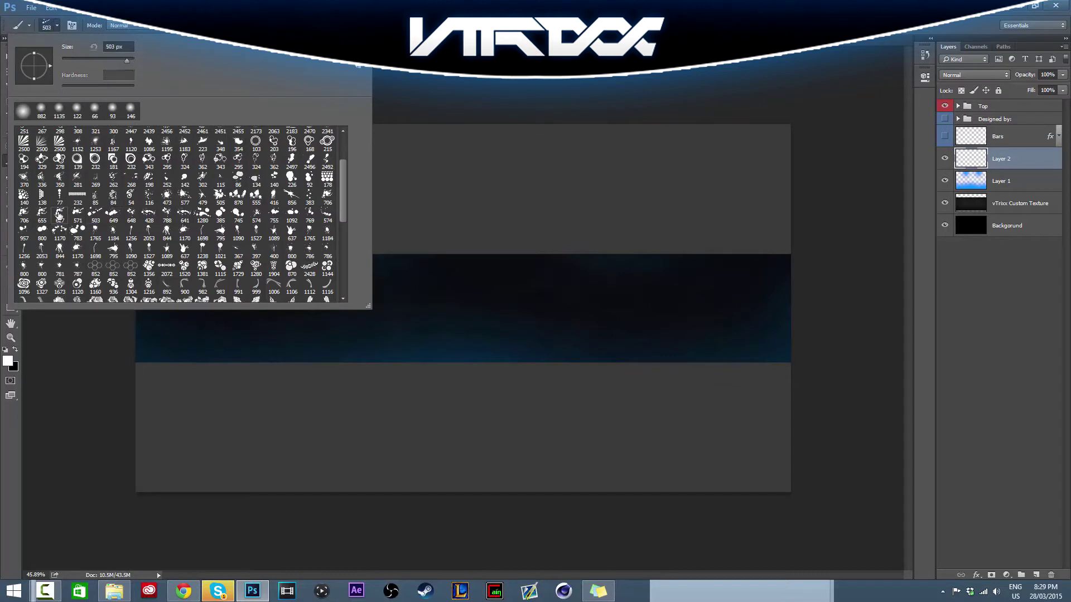
pyautogui.scroll(-1, 218, 234)
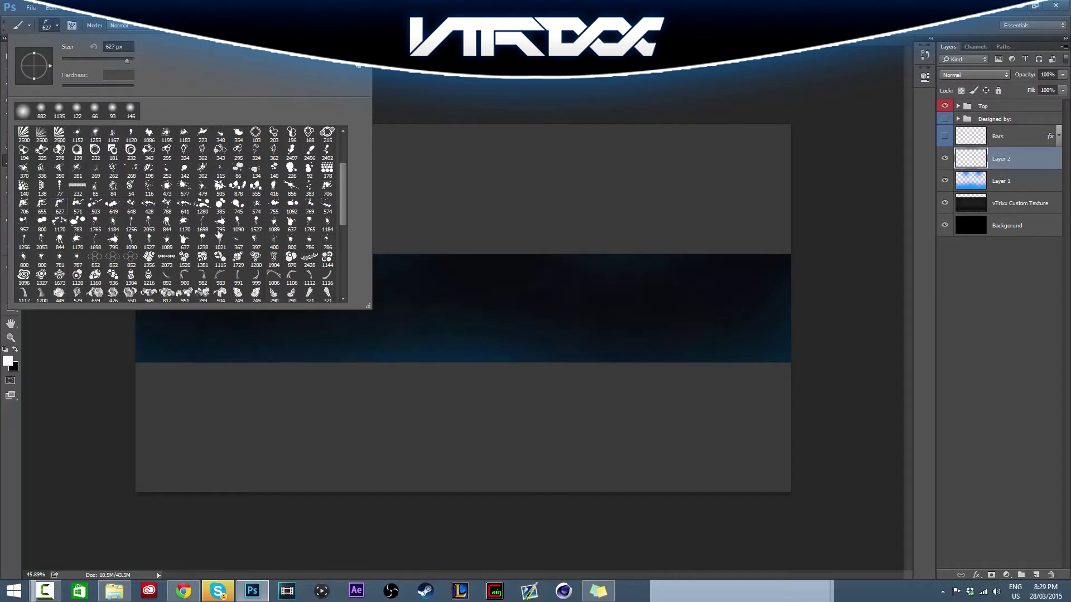
pyautogui.click(127, 259)
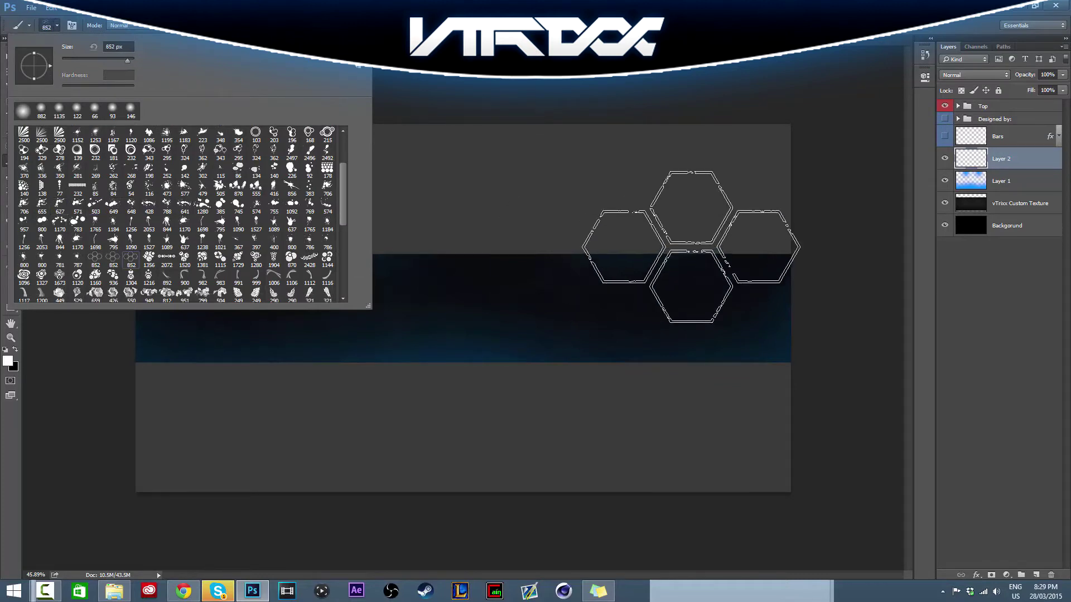
pyautogui.click(97, 258)
pyautogui.moveTo(662, 287); pyautogui.dragTo(617, 287)
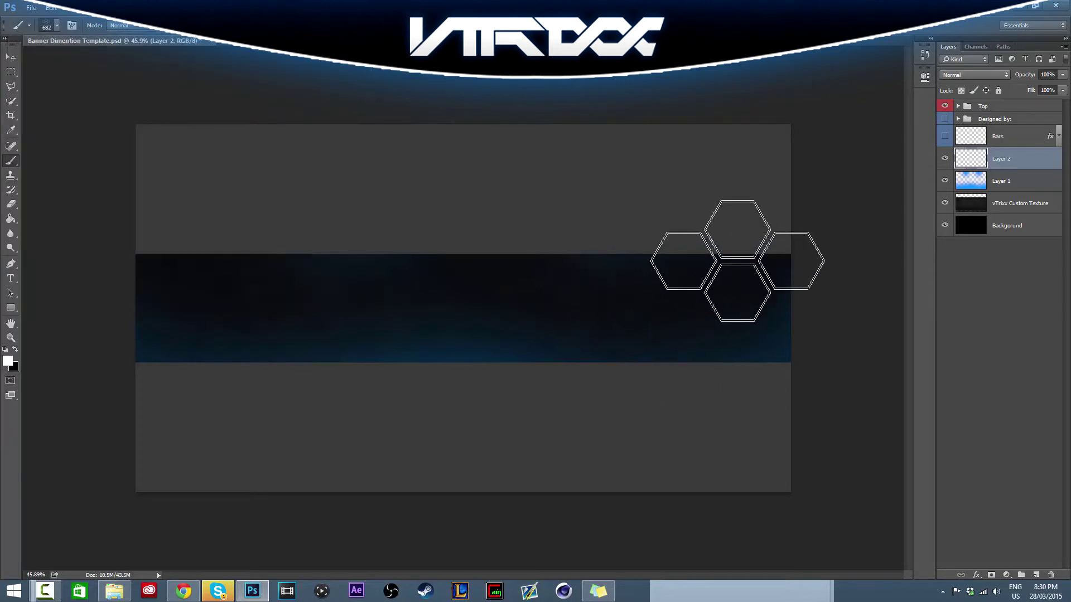
pyautogui.click(764, 270)
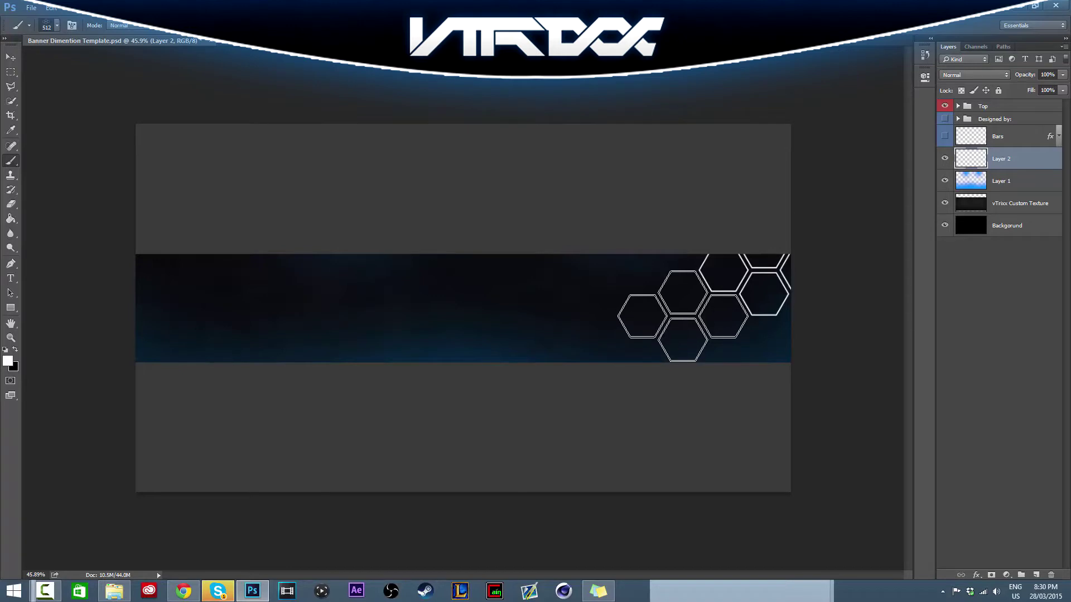
pyautogui.click(682, 316)
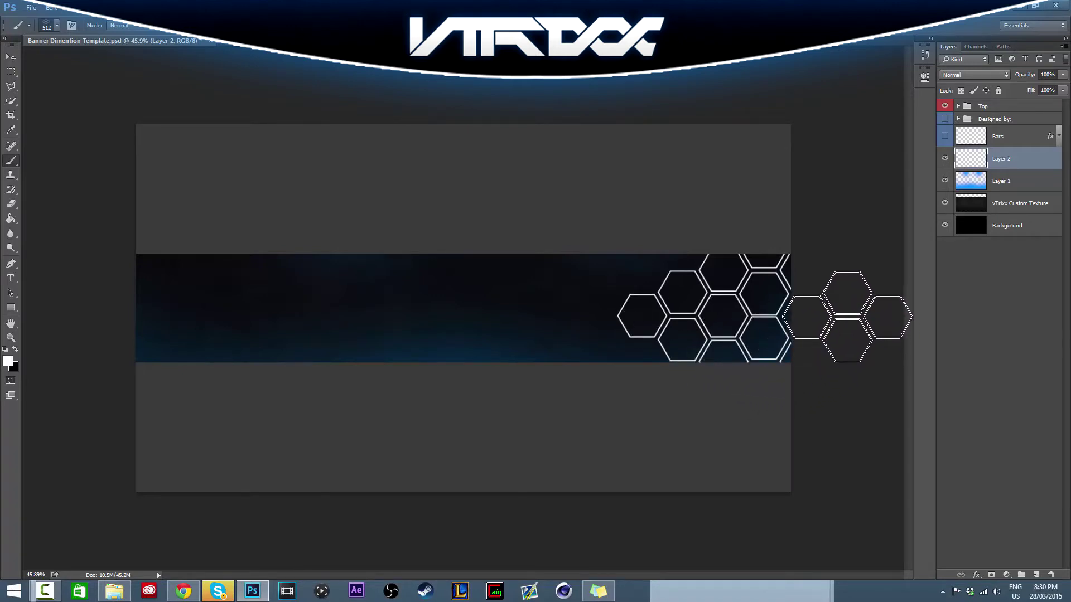
# - Duplicate the hexagon layer, flip the copy horizontally and move it to the left end of the banner strip
pyautogui.hotkey('ctrl', 'j')
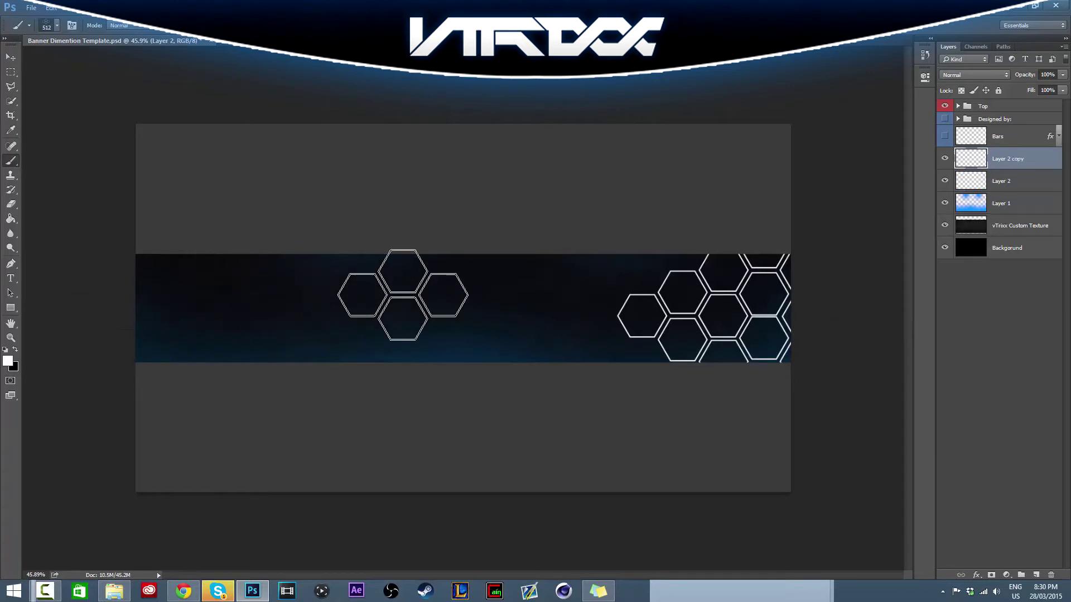
pyautogui.hotkey('ctrl', 't')
pyautogui.rightClick(697, 334)
pyautogui.click(733, 501)
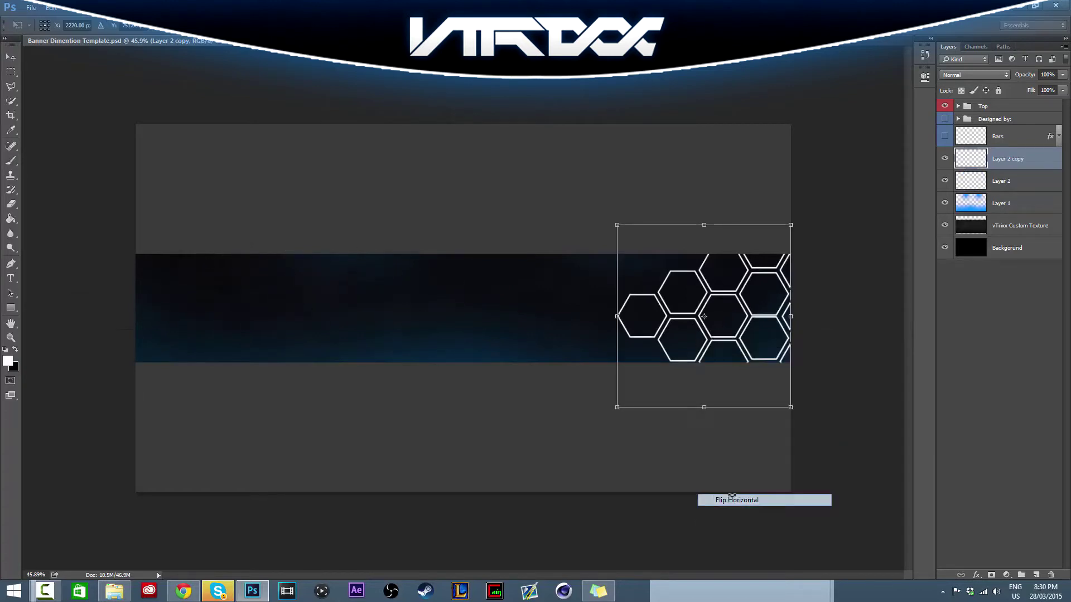
pyautogui.moveTo(633, 370)
pyautogui.mouseDown()
pyautogui.moveTo(170, 359)
pyautogui.moveTo(219, 359)
pyautogui.mouseUp()
pyautogui.press('Return')
pyautogui.press('b')
# - Merge the two hexagon layers into one and set its blend mode to Overlay
pyautogui.keyDown('shift'); pyautogui.click(1034, 185); pyautogui.keyUp('shift')
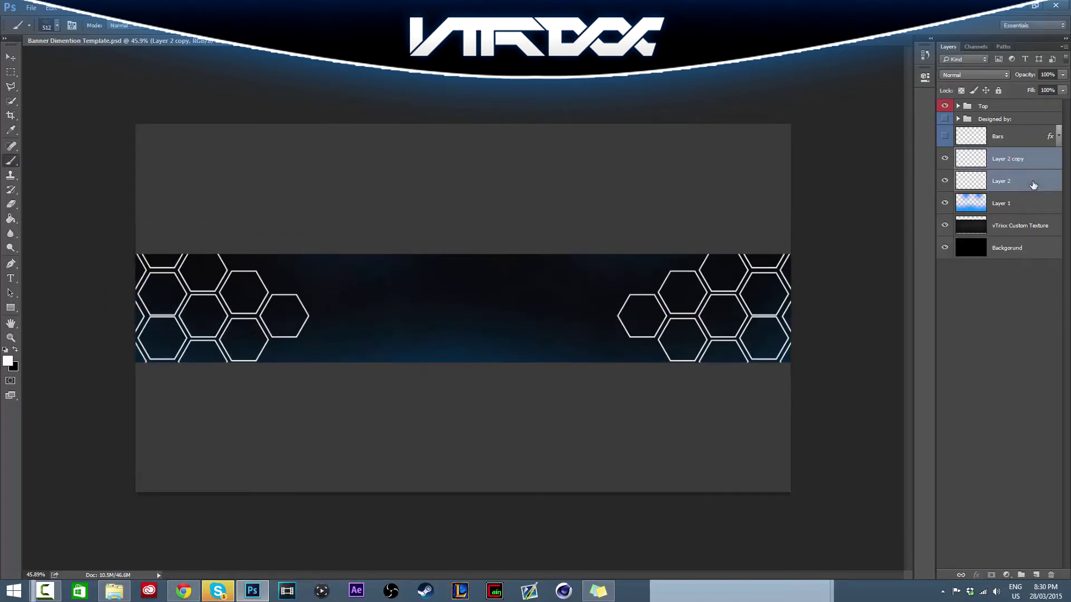
pyautogui.rightClick(1033, 184)
pyautogui.click(948, 446)
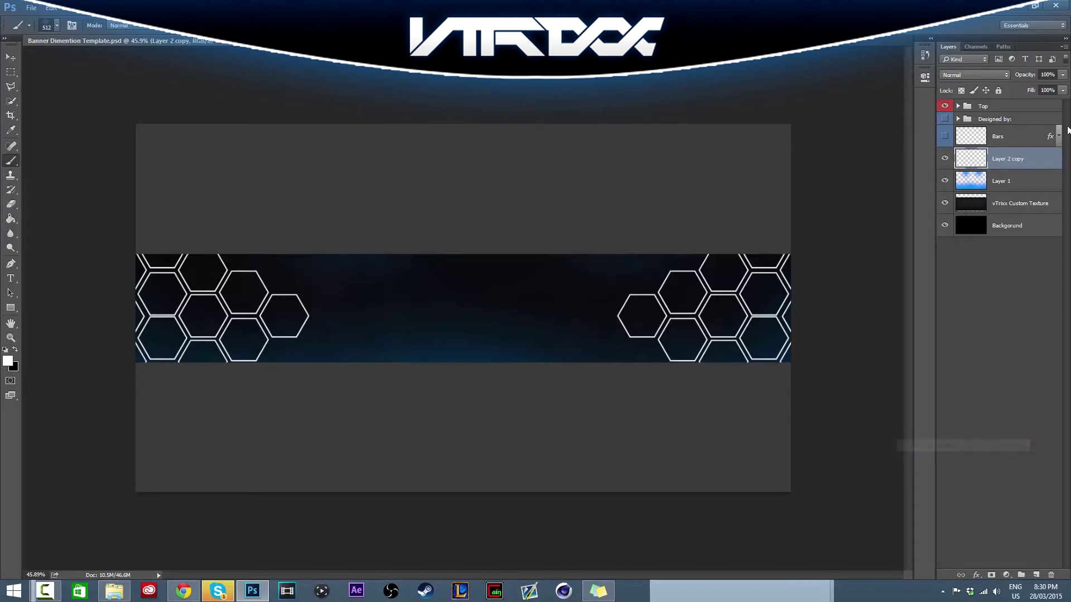
pyautogui.click(975, 75)
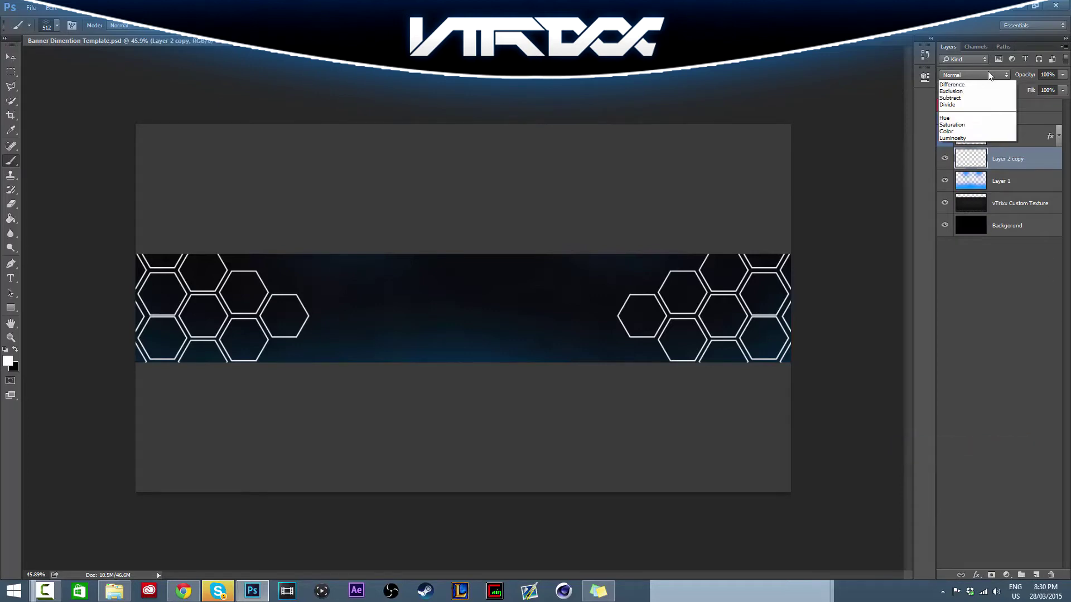
pyautogui.click(959, 185)
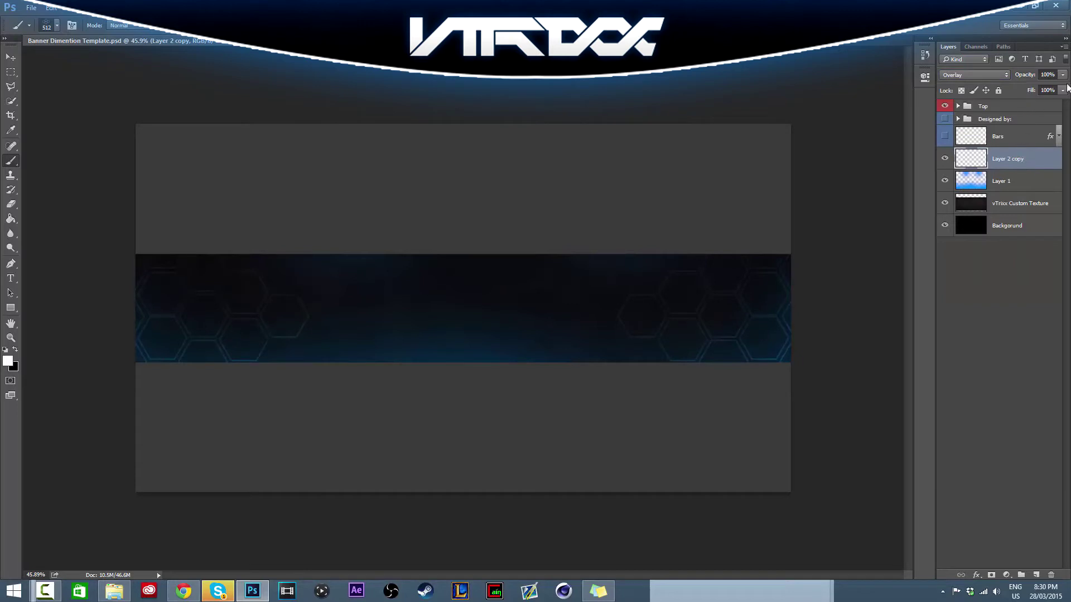
# - Try the Soft Light and Hard Light blend modes on the merged hexagon layer and return it to Overlay
pyautogui.click(995, 72)
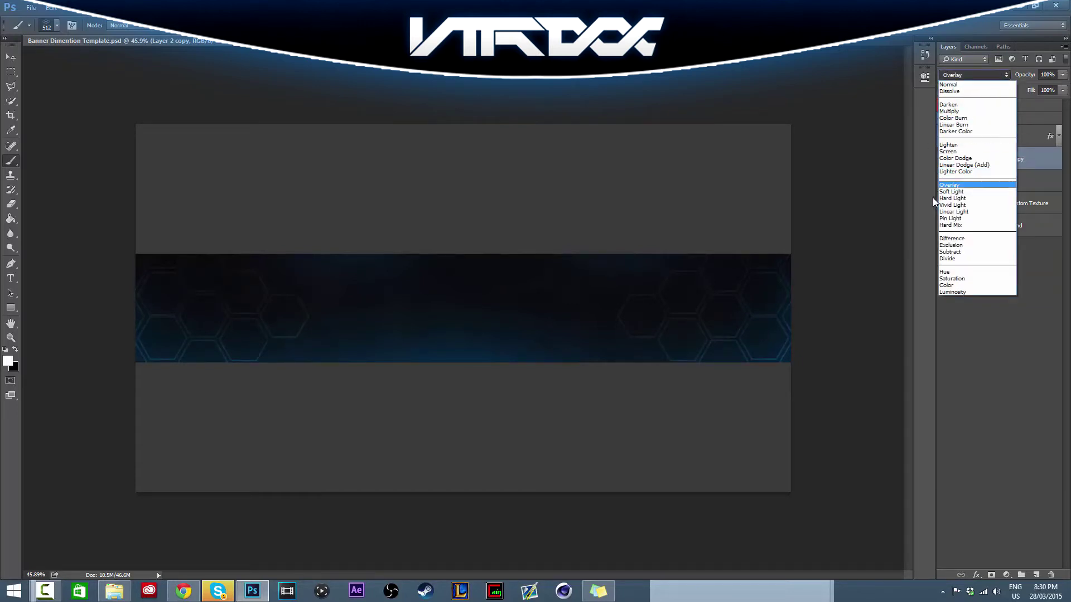
pyautogui.click(947, 193)
pyautogui.press('Down')
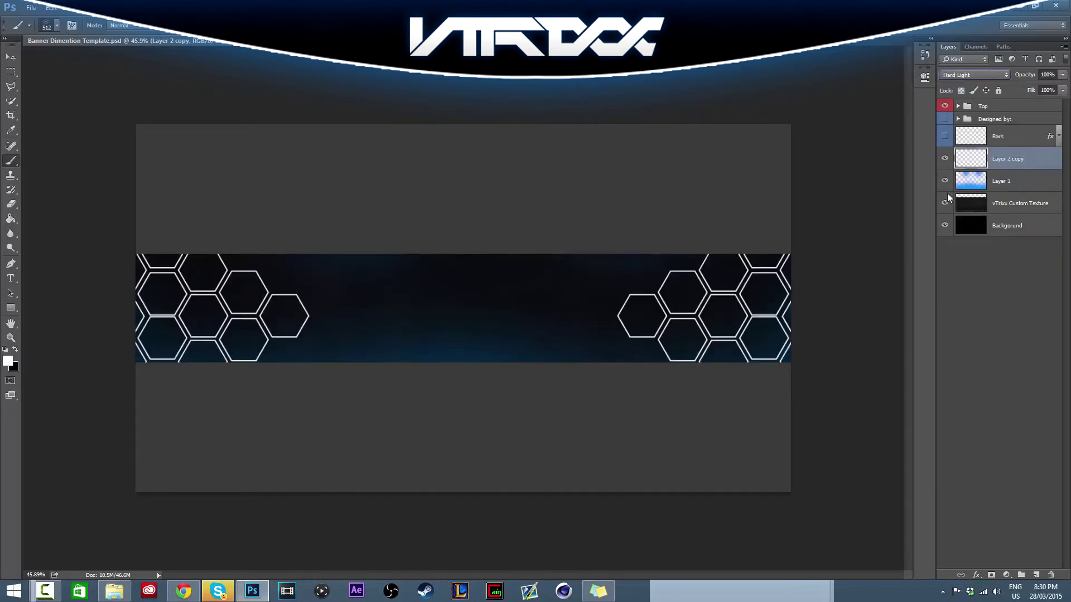
pyautogui.click(964, 75)
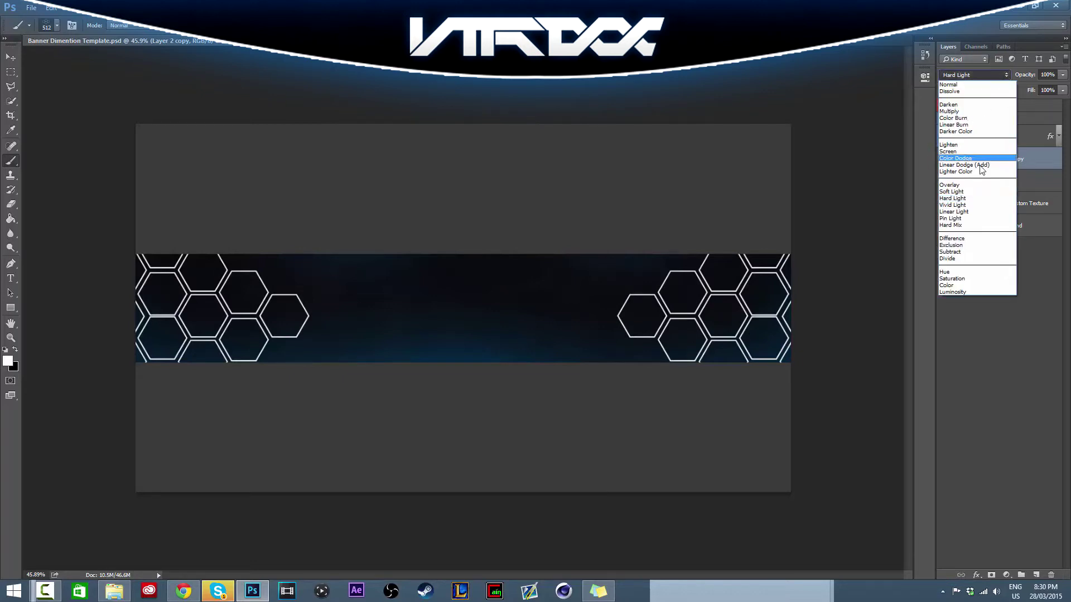
pyautogui.click(969, 187)
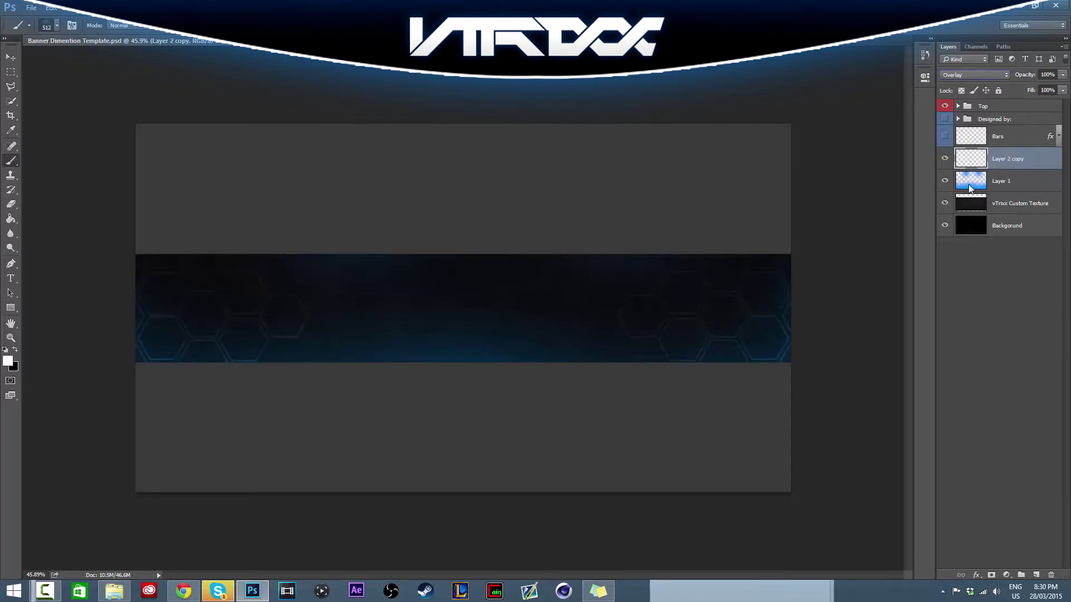
# - Lower the opacity of the merged hexagon layer to 35%
pyautogui.click(1061, 75)
pyautogui.moveTo(1027, 85); pyautogui.dragTo(1025, 85)
# - Add a new layer above the hexagon layer and choose the 1775 px smeared-paint brush
pyautogui.click(1033, 576)
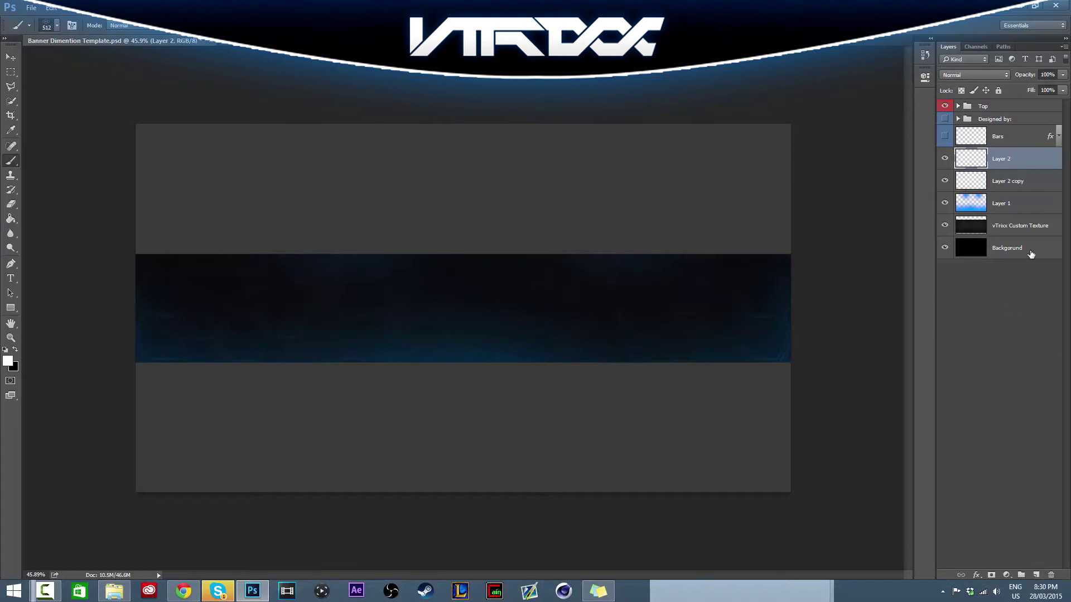
pyautogui.click(48, 25)
pyautogui.scroll(-3, 167, 229)
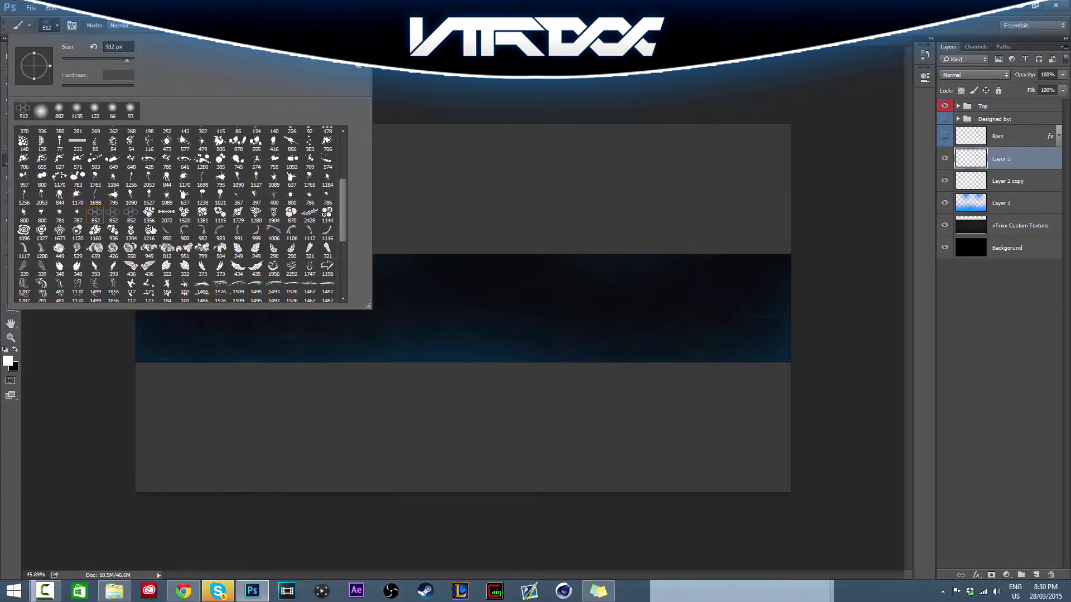
pyautogui.scroll(-2, 190, 230)
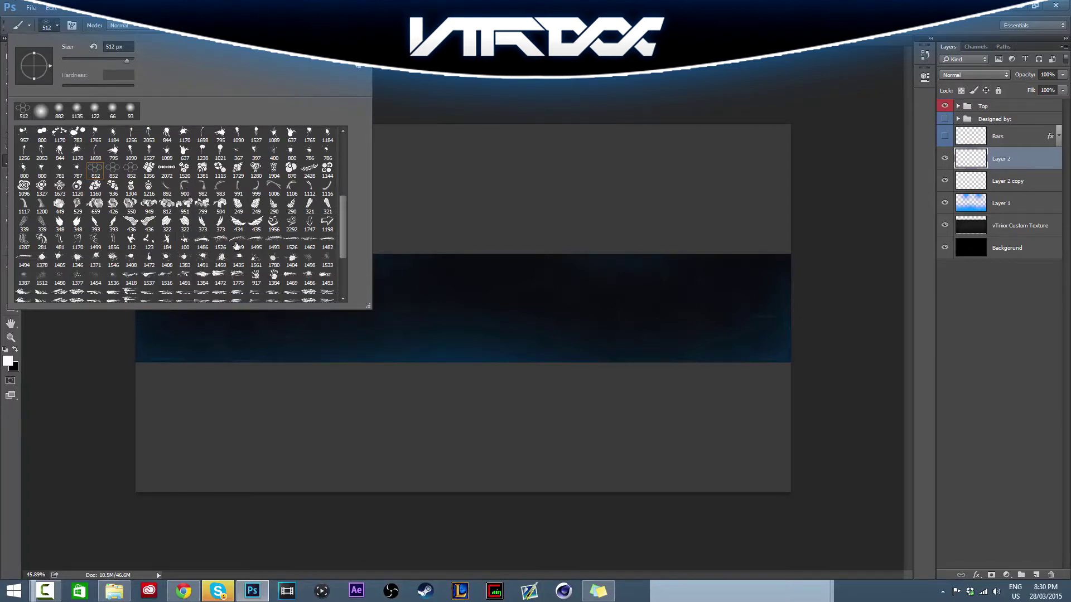
pyautogui.click(233, 279)
pyautogui.press('Return')
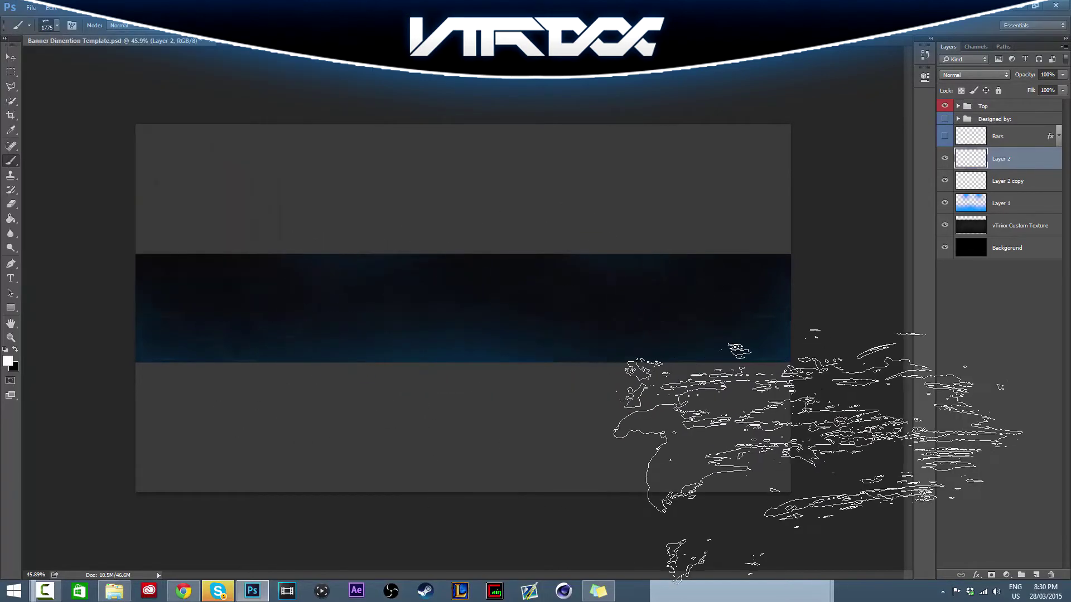
# - Try stamping the paint smear across the middle of the banner strip at 1775 px and 2729 px, undoing each stamp
pyautogui.click(479, 334)
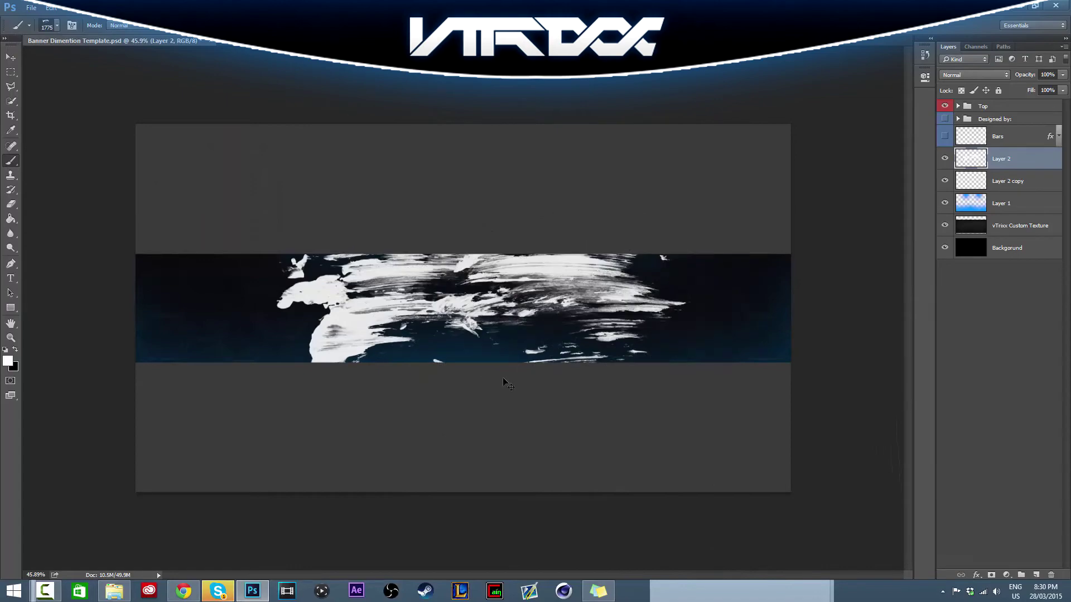
pyautogui.hotkey('ctrl', 'z')
pyautogui.moveTo(327, 326)
pyautogui.mouseDown()
pyautogui.moveTo(529, 370)
pyautogui.moveTo(614, 357)
pyautogui.mouseUp()
pyautogui.click(511, 402)
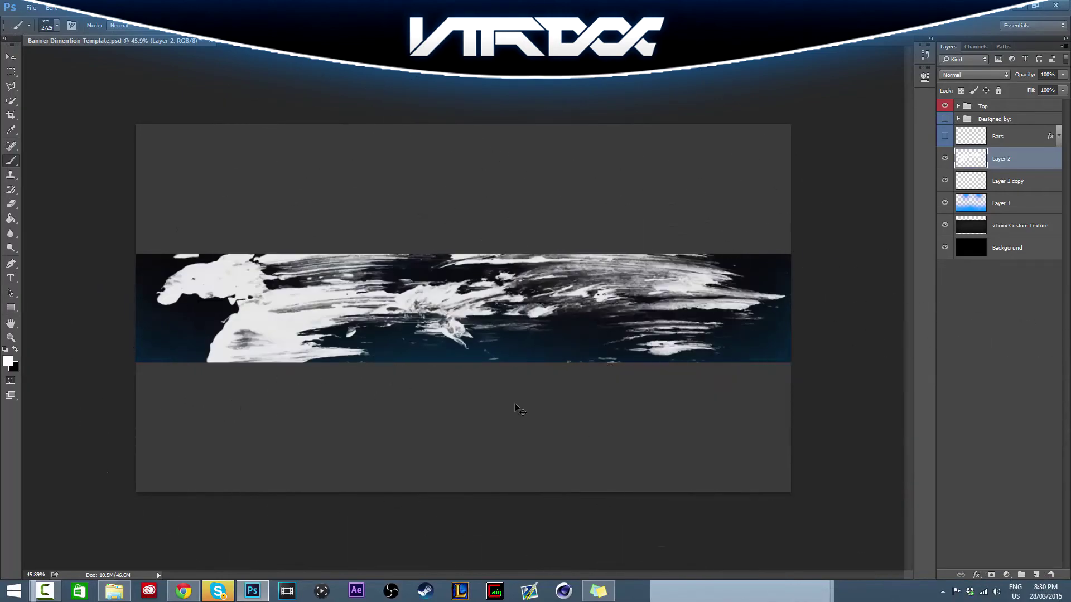
pyautogui.hotkey('ctrl', 'z')
# - Stamp the 2729 px paint-smear brush in white so only its edges mark the bottom and top of the banner strip
pyautogui.scroll(-3, 462, 309)
pyautogui.click(357, 413)
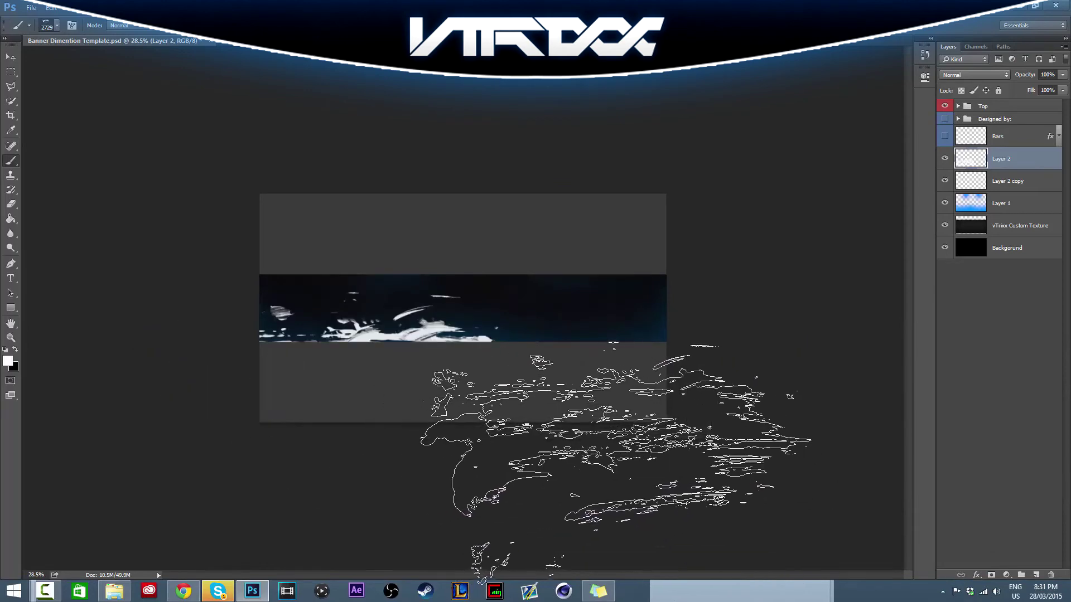
pyautogui.click(694, 413)
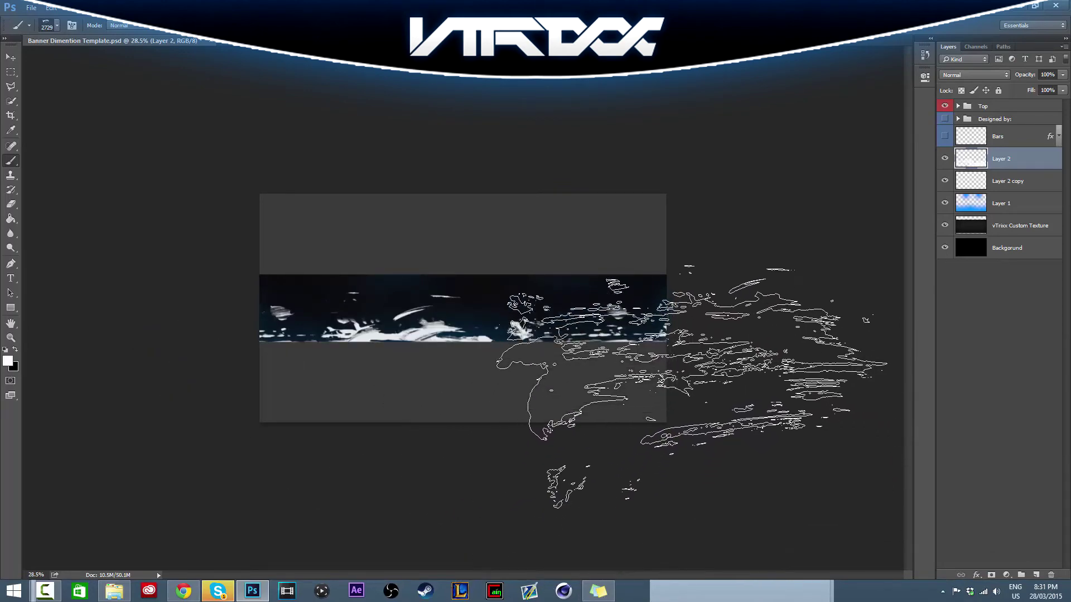
pyautogui.click(634, 159)
pyautogui.click(717, 170)
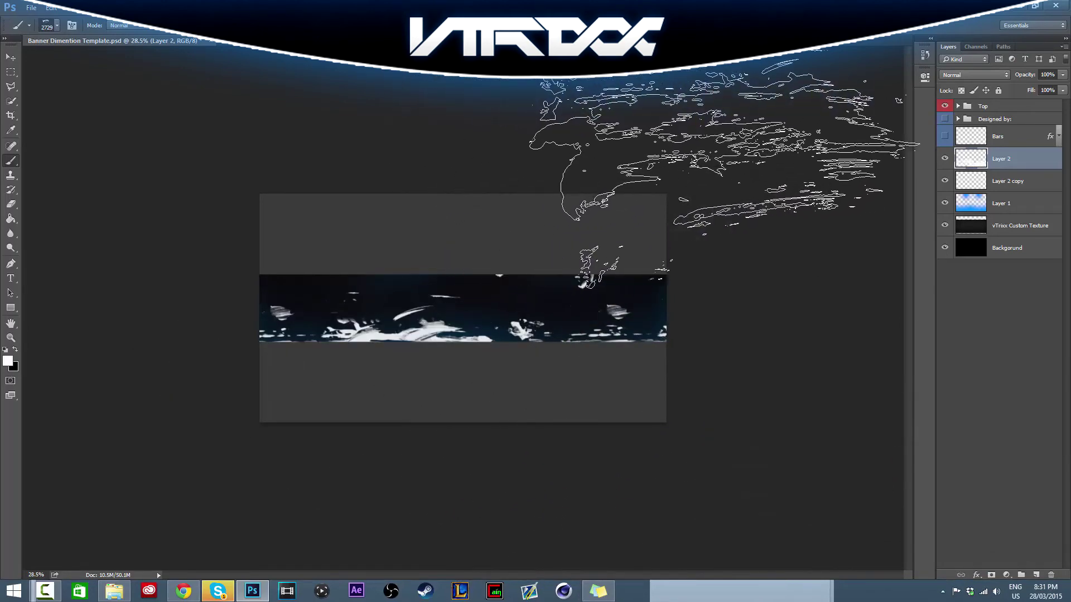
pyautogui.click(768, 166)
pyautogui.click(516, 176)
pyautogui.click(445, 171)
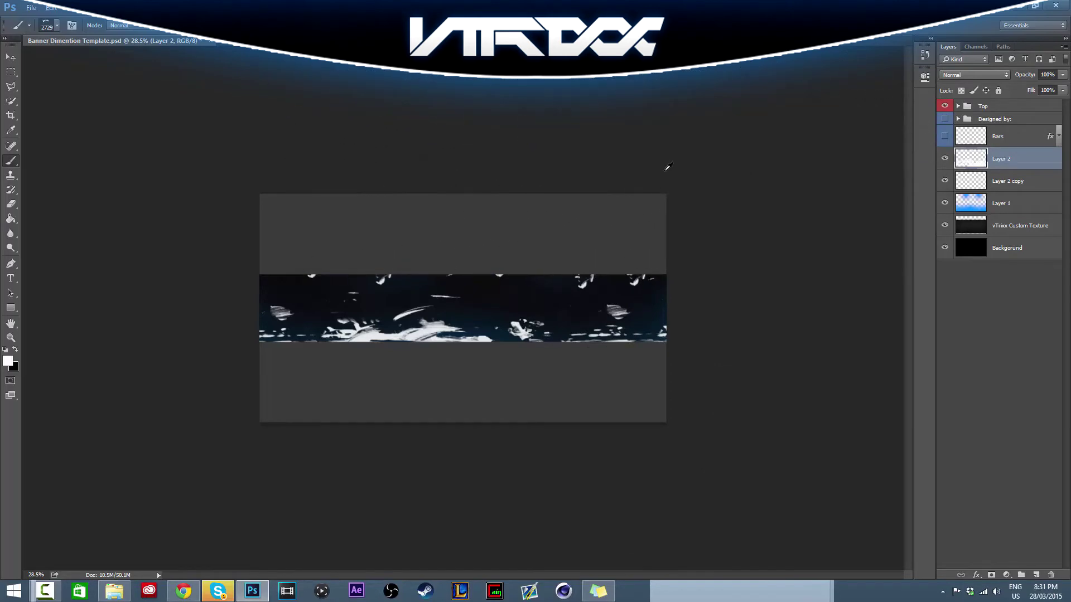
# - Try the Overlay blend mode on the paint-smear layer, Layer 2, and return it to Normal
pyautogui.scroll(8, 666, 170)
pyautogui.hotkey('ctrl', '-')
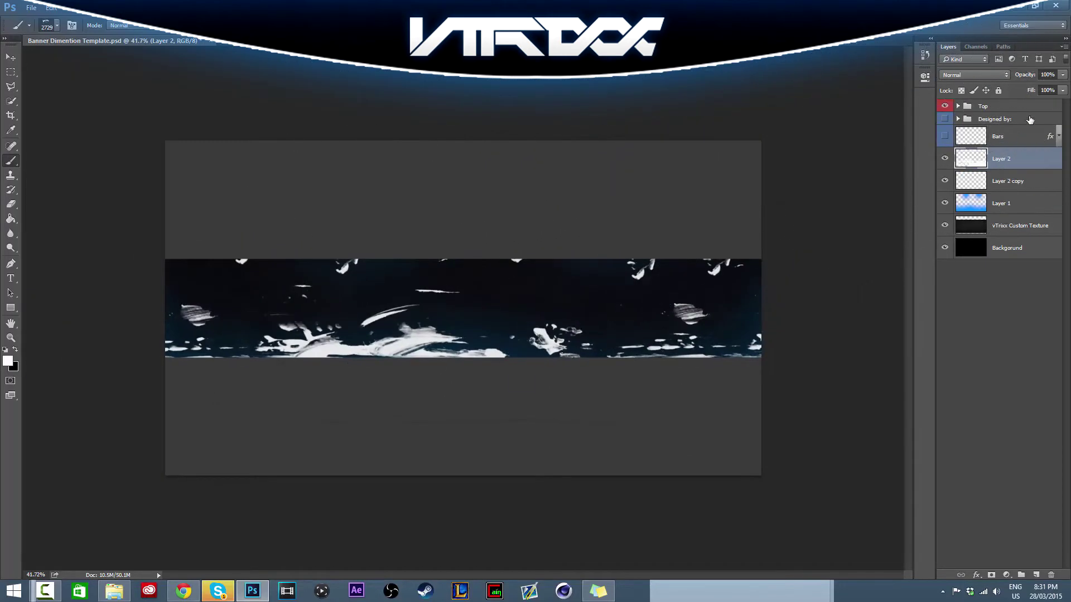
pyautogui.click(1002, 77)
pyautogui.click(976, 190)
pyautogui.click(954, 75)
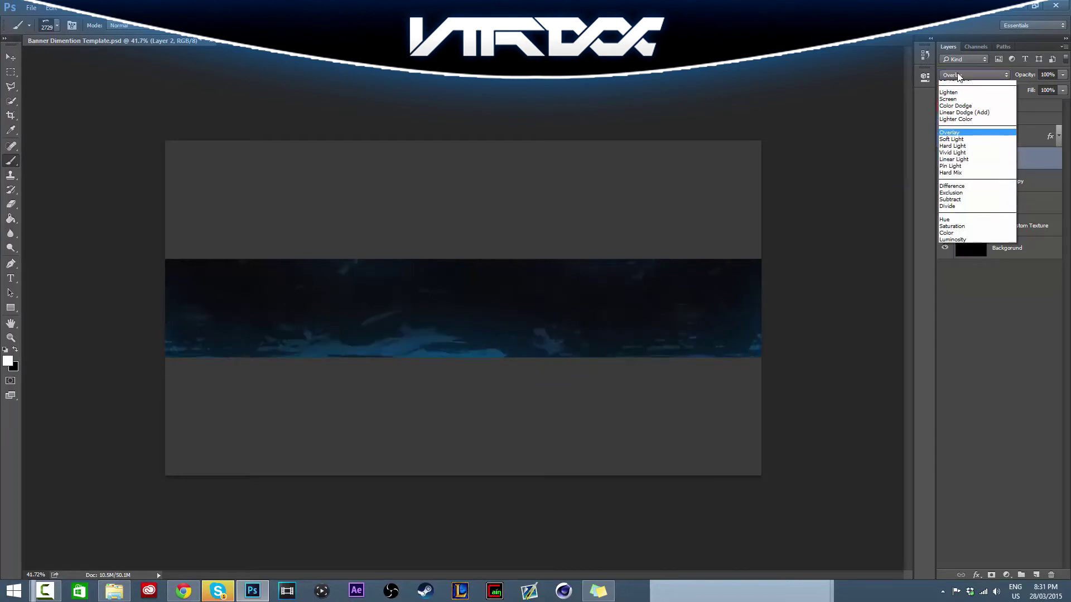
pyautogui.click(957, 77)
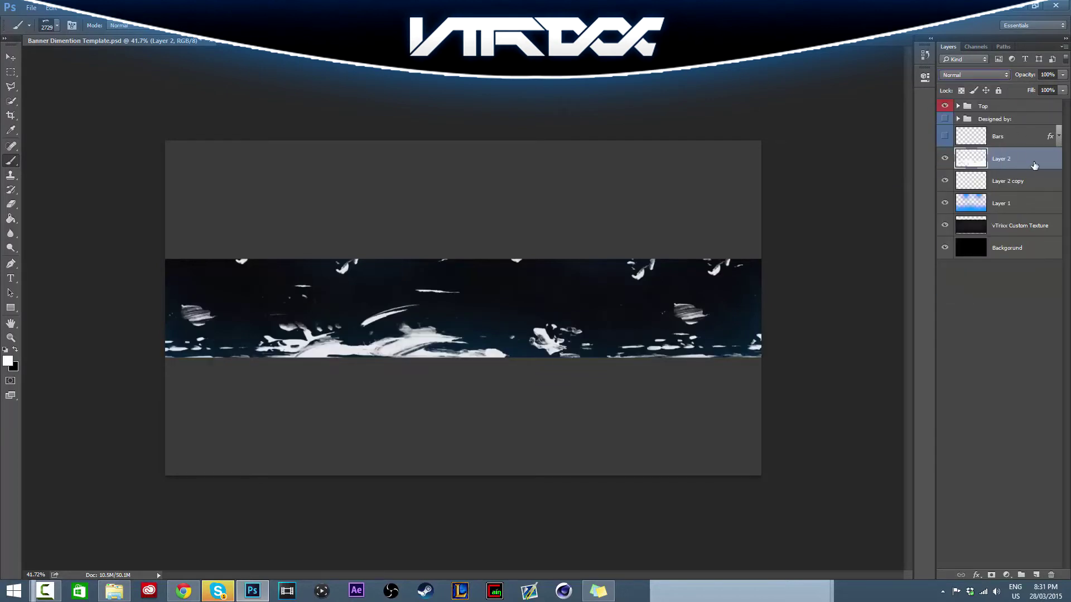
# - Apply a Color Overlay effect in cyan #00deff to the paint-smear layer, Layer 2
pyautogui.doubleClick(1026, 161)
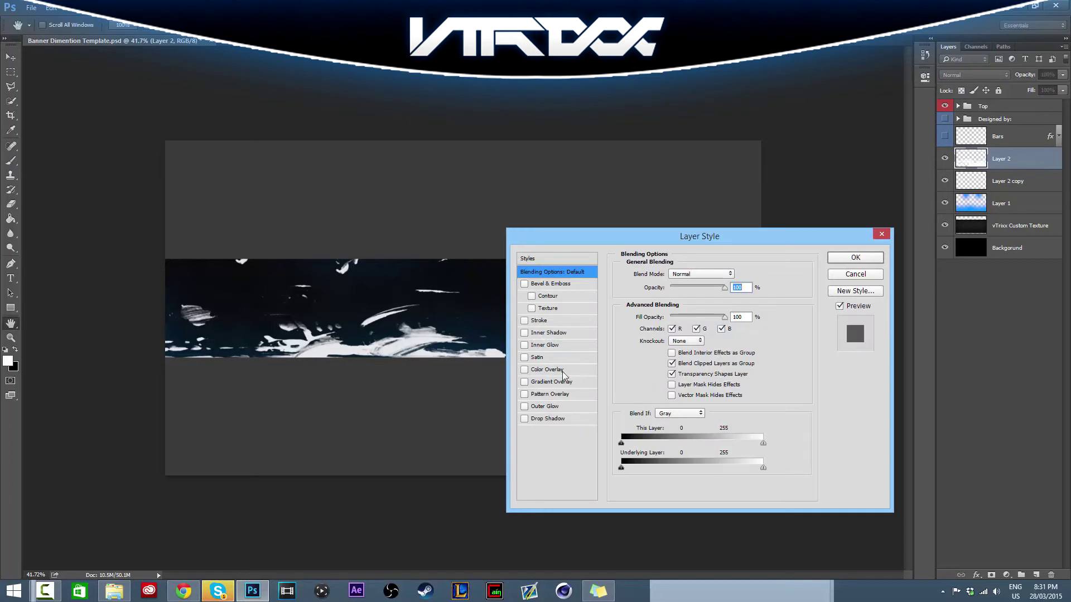
pyautogui.click(562, 371)
pyautogui.click(737, 273)
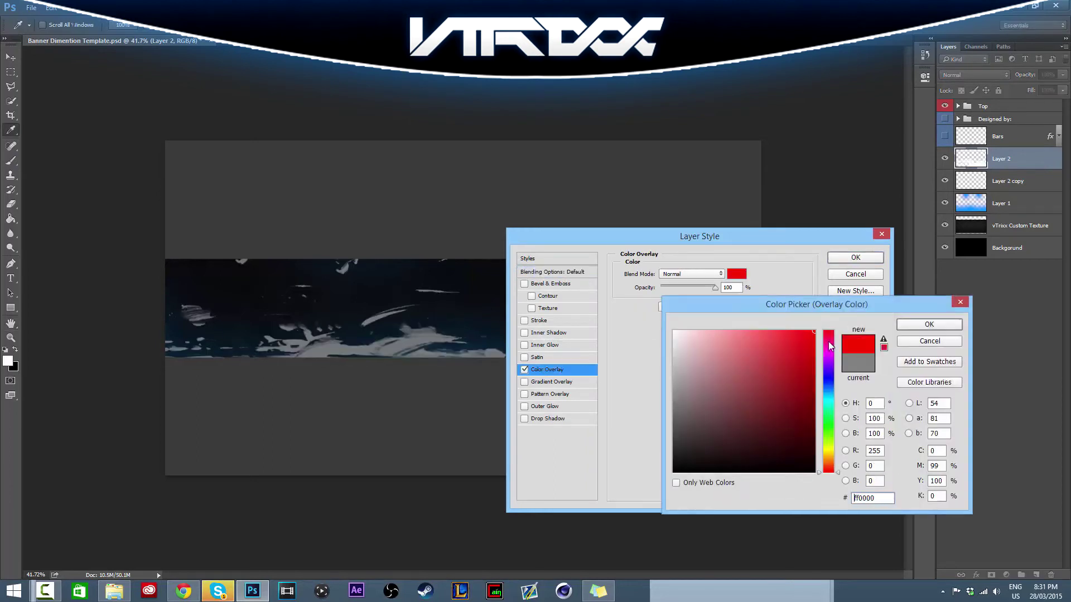
pyautogui.moveTo(828, 341); pyautogui.dragTo(828, 399)
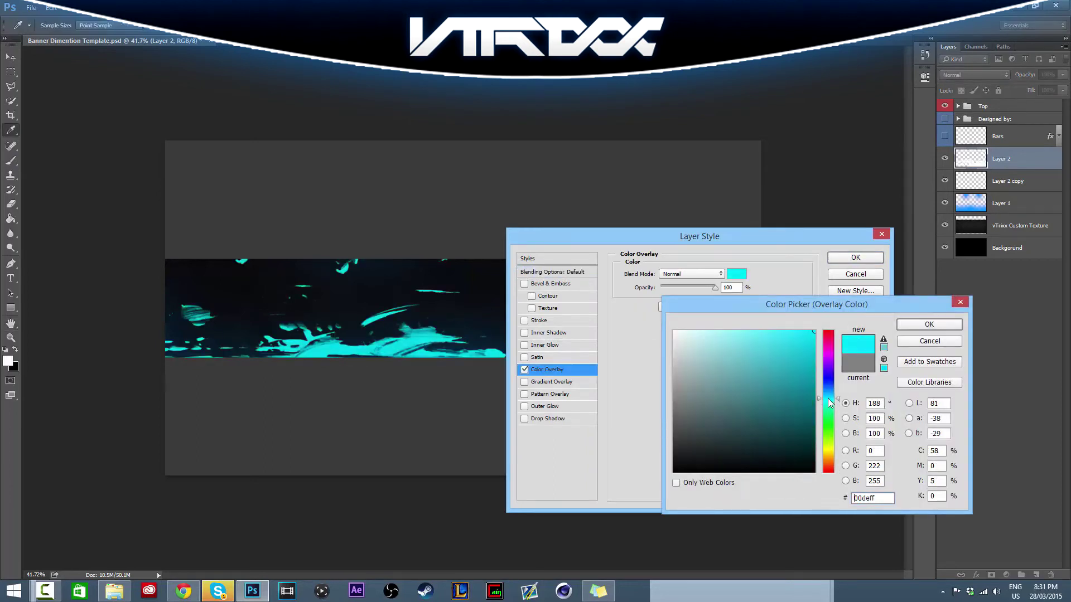
pyautogui.press('Return')
pyautogui.press('Return')
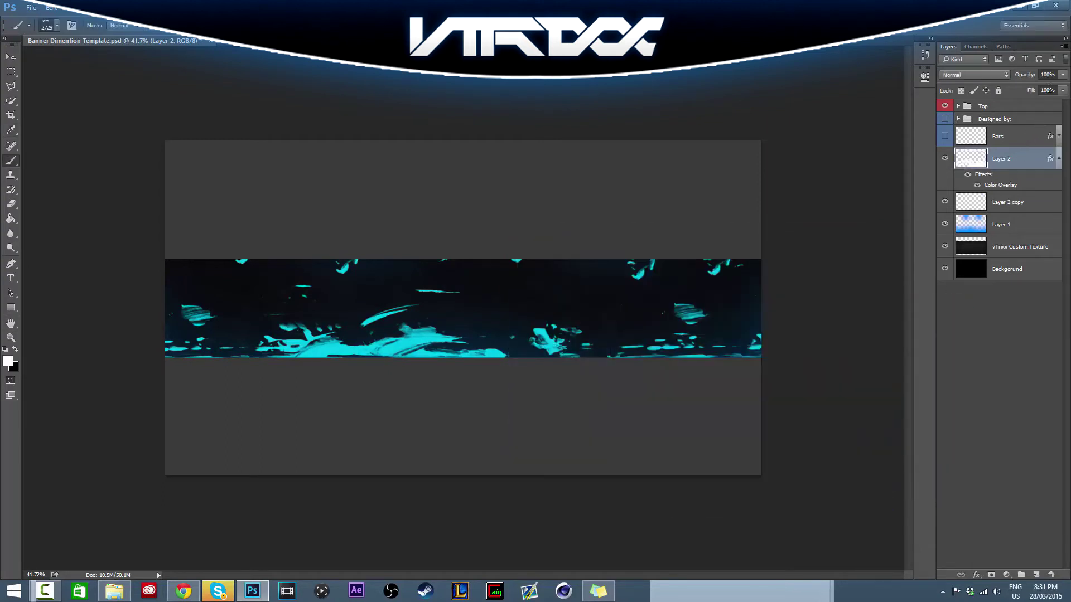
# - Fade the paint-smear layer to 2% opacity and delete it
pyautogui.moveTo(1037, 87); pyautogui.dragTo(1006, 85)
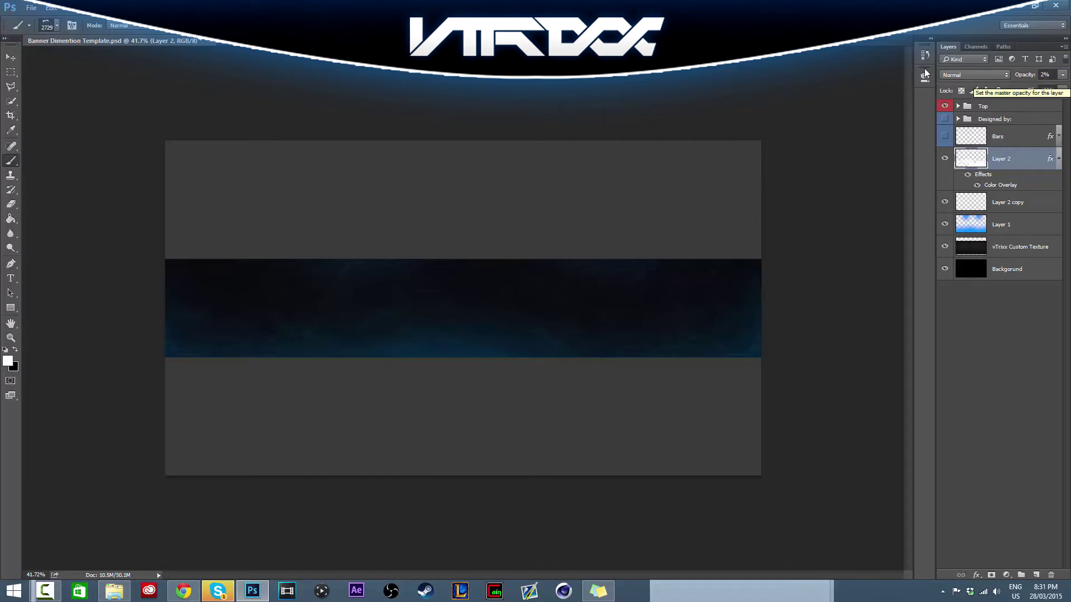
pyautogui.click(1050, 575)
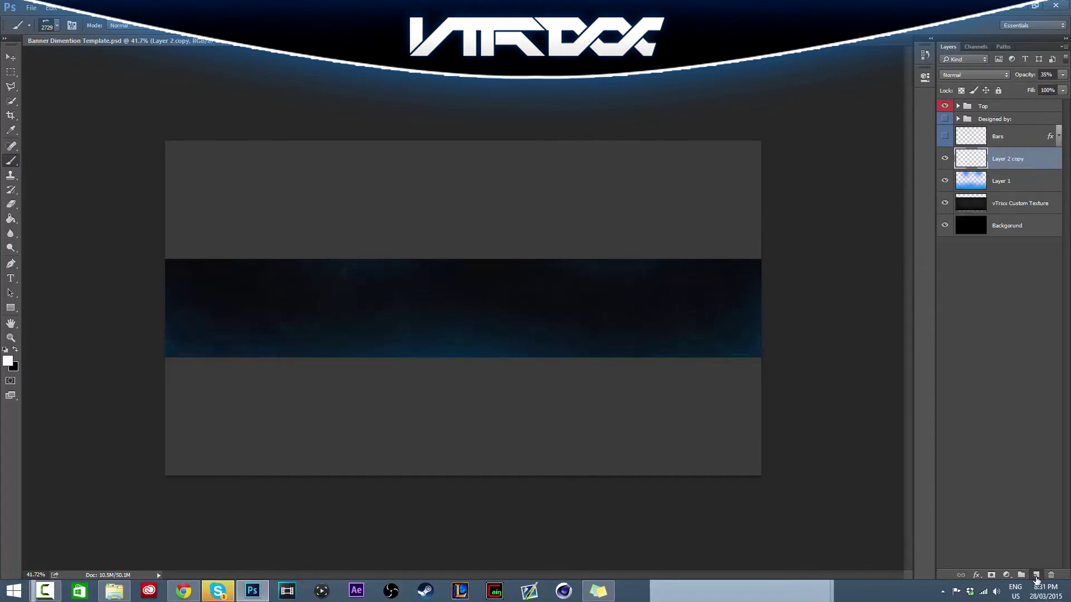
# - Add a new layer and stamp the 1472 px splatter brush in white along the banner strip's top edge and bottom-left corner
pyautogui.click(1035, 576)
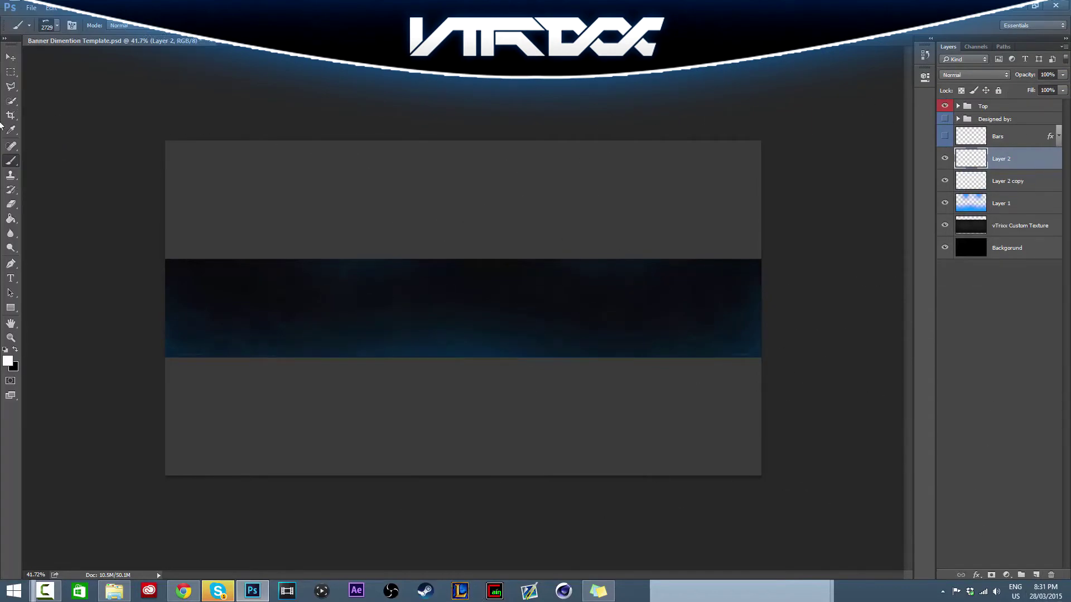
pyautogui.click(48, 25)
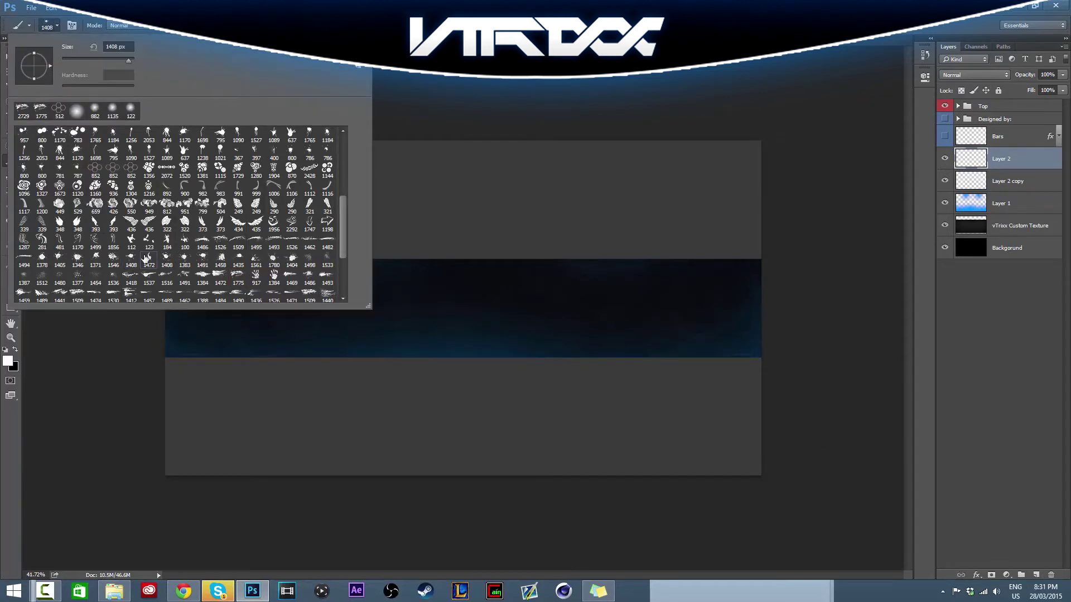
pyautogui.click(146, 258)
pyautogui.click(661, 193)
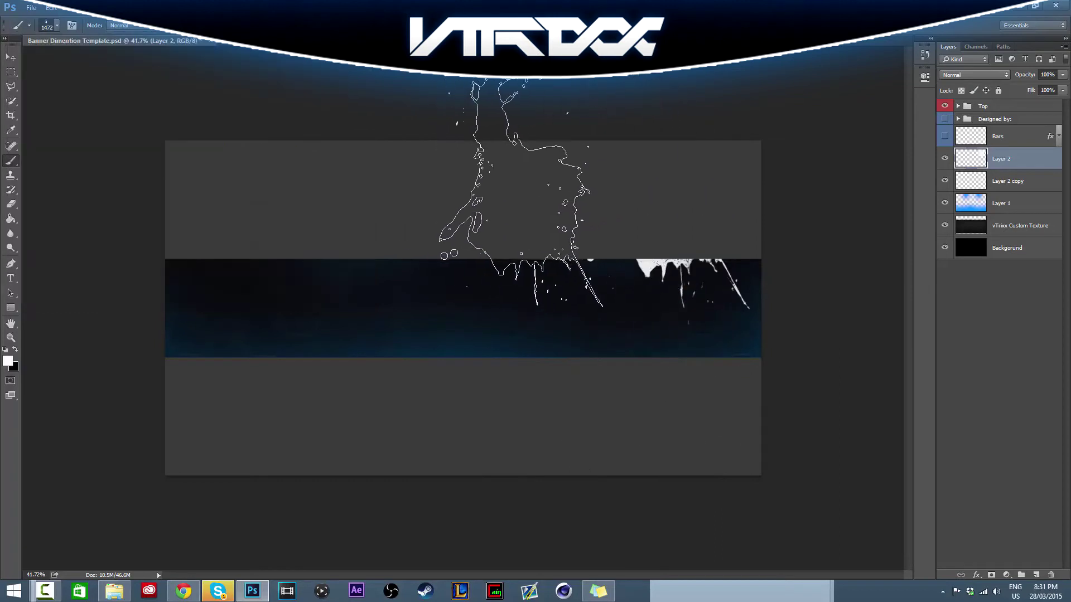
pyautogui.moveTo(516, 190)
pyautogui.mouseDown()
pyautogui.moveTo(491, 175)
pyautogui.moveTo(184, 163)
pyautogui.moveTo(315, 163)
pyautogui.mouseUp()
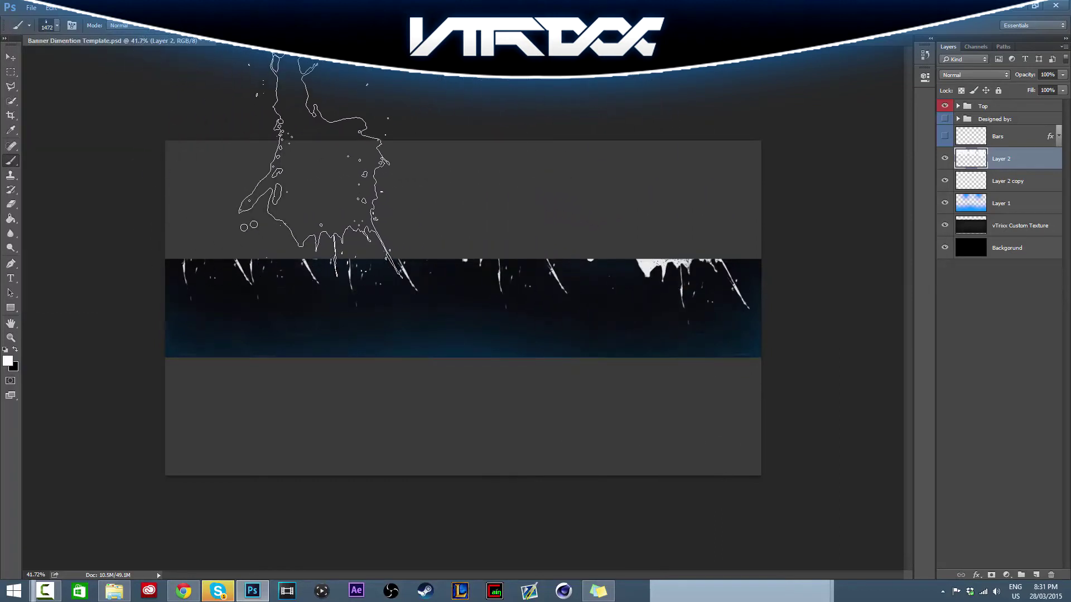
pyautogui.click(205, 499)
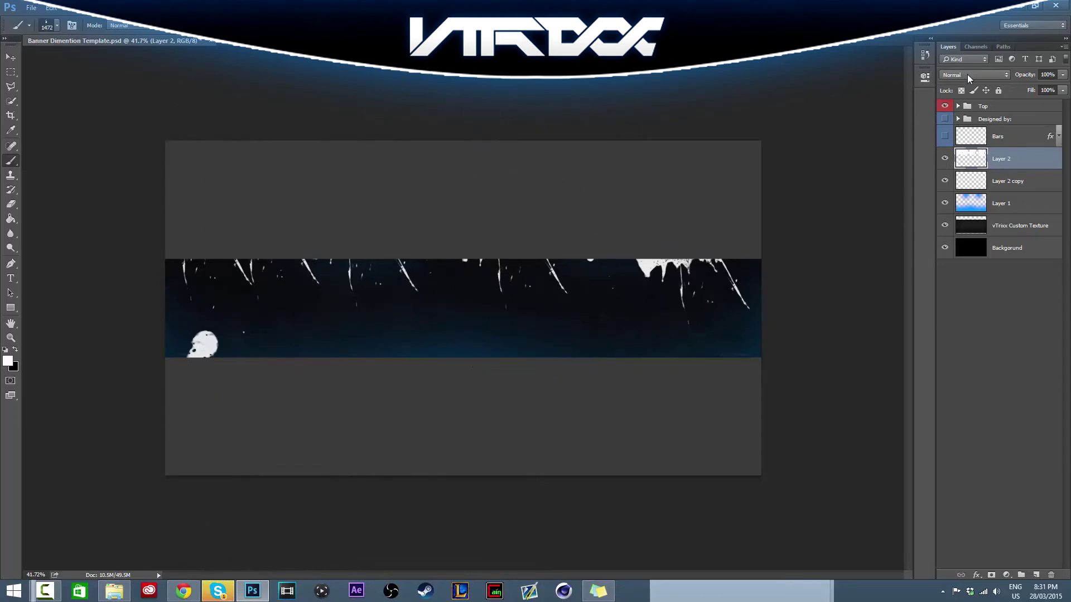
pyautogui.click(1063, 75)
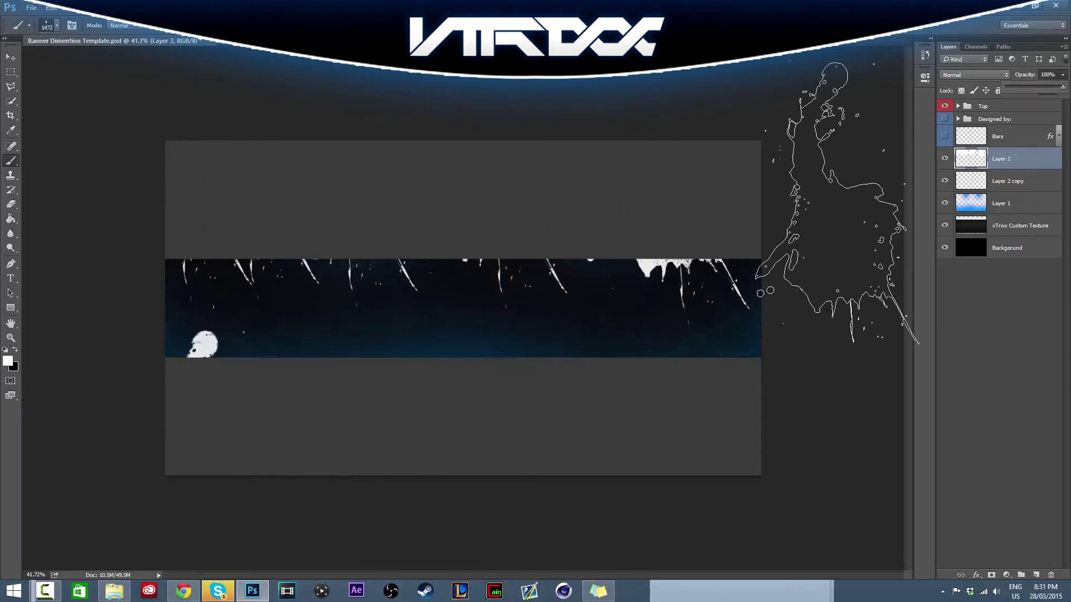
# - Set the foreground color to bright blue and stamp the 1346 px splatter brush along the bottom edge of the banner strip
pyautogui.click(8, 361)
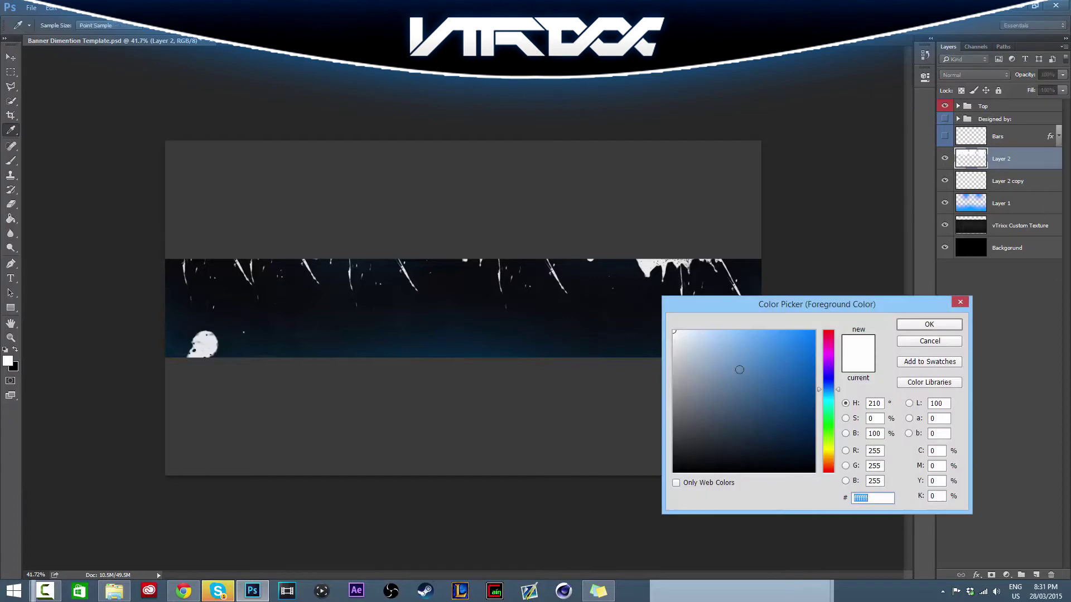
pyautogui.click(739, 370)
pyautogui.click(889, 323)
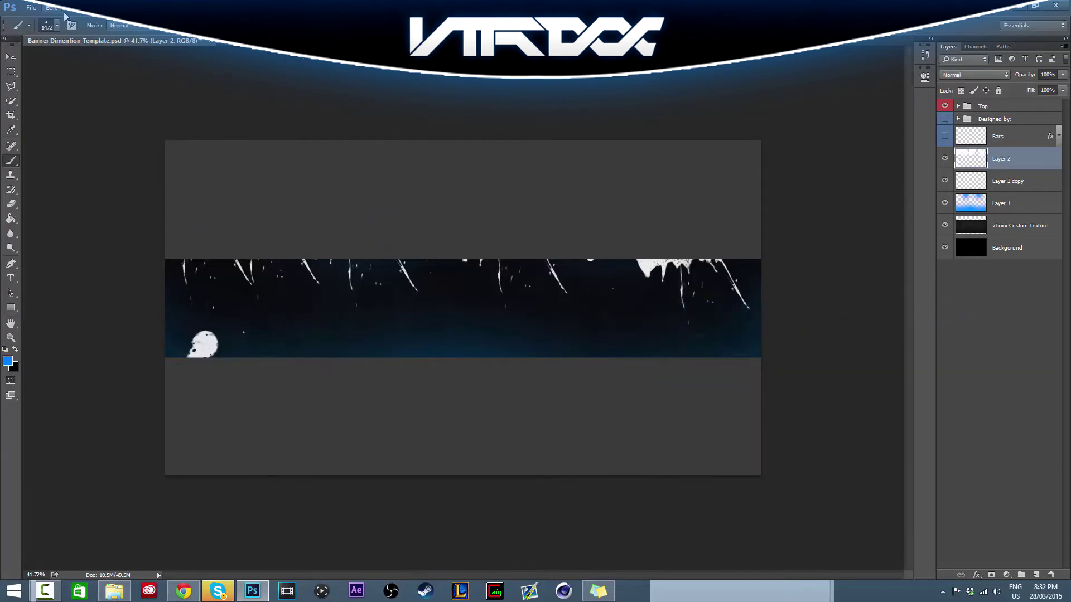
pyautogui.click(55, 26)
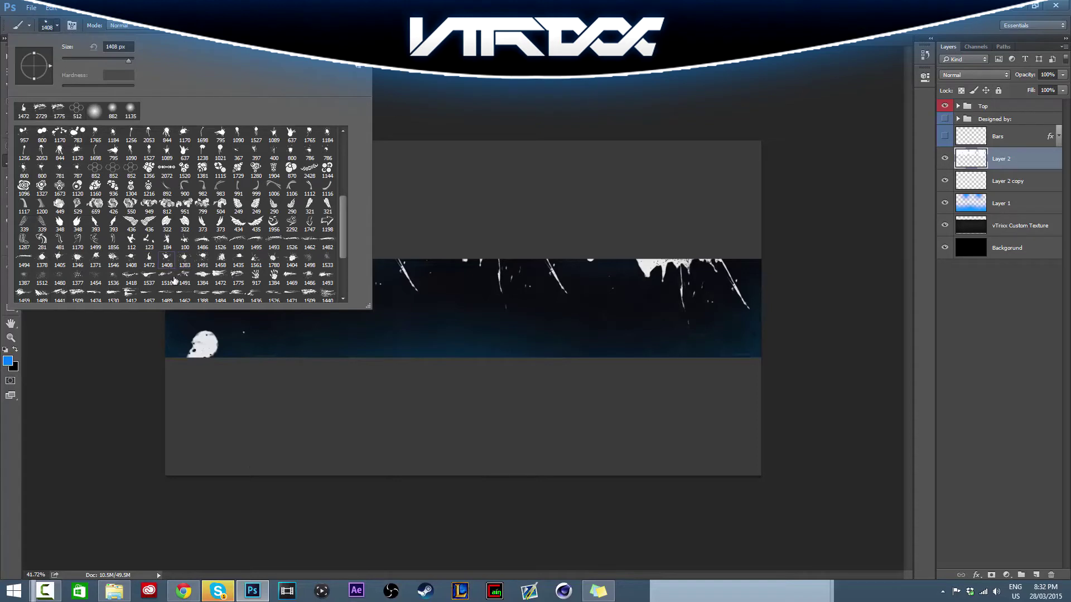
pyautogui.click(77, 260)
pyautogui.click(394, 441)
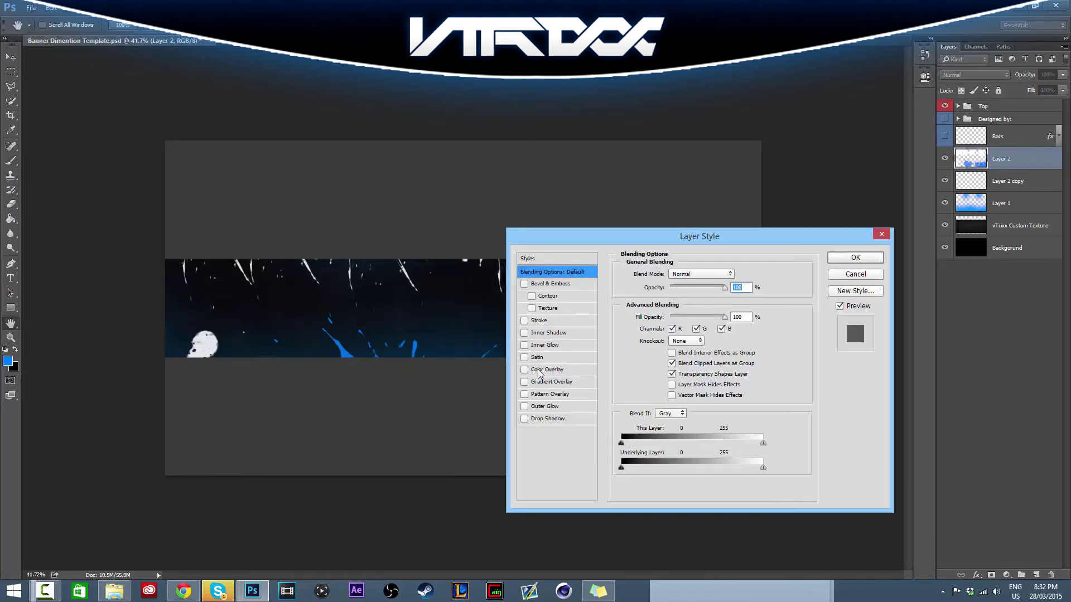
# - Apply a Color Overlay effect in light blue #00baff to the splatter layer, Layer 2
pyautogui.click(542, 370)
pyautogui.click(736, 273)
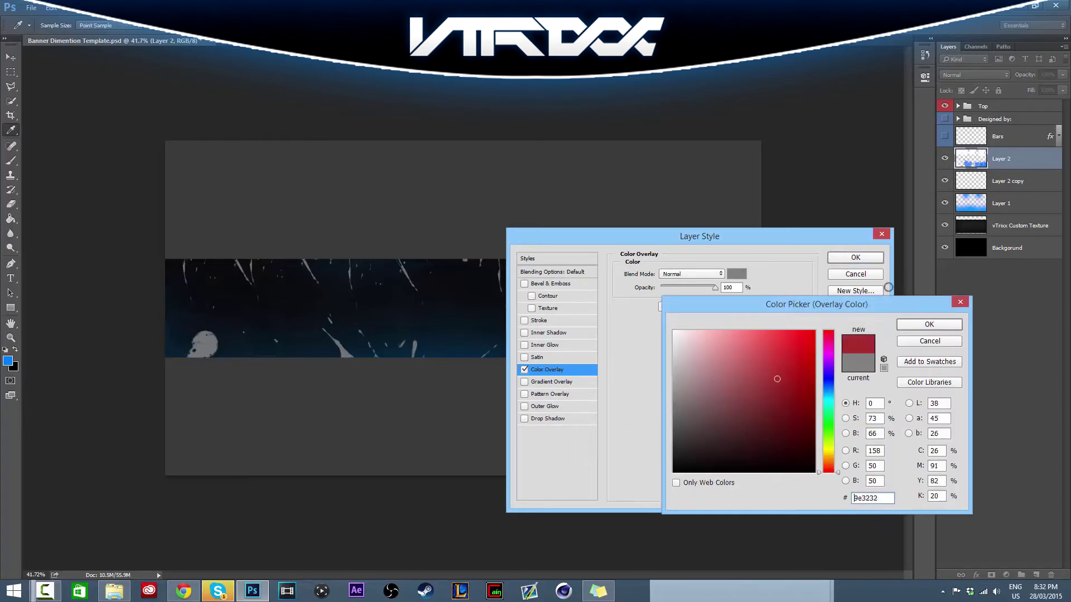
pyautogui.write('ff0000')
pyautogui.moveTo(835, 401); pyautogui.dragTo(833, 397)
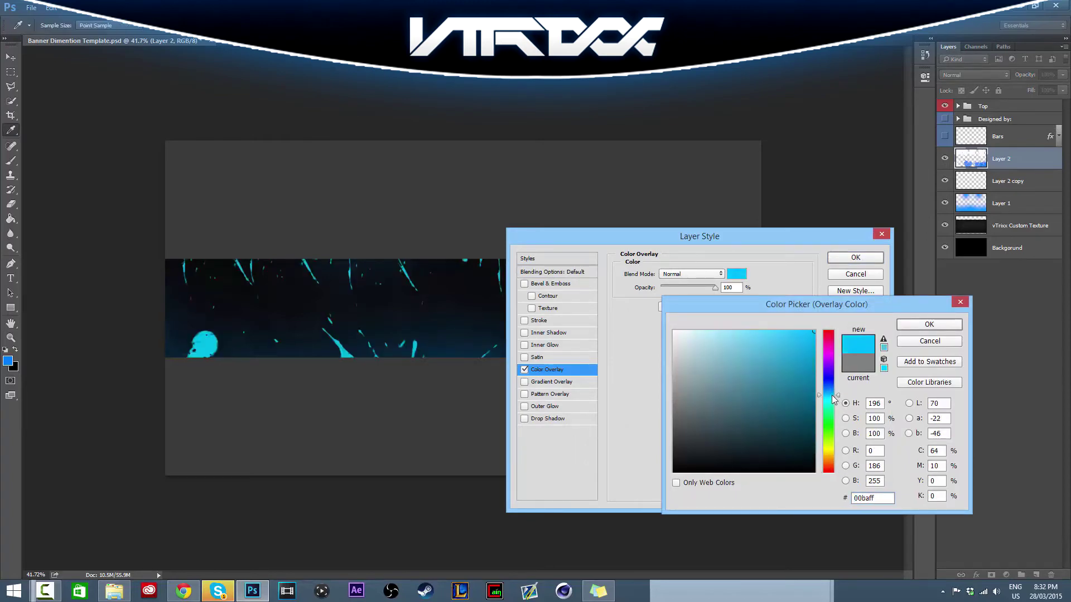
pyautogui.click(928, 324)
pyautogui.click(854, 257)
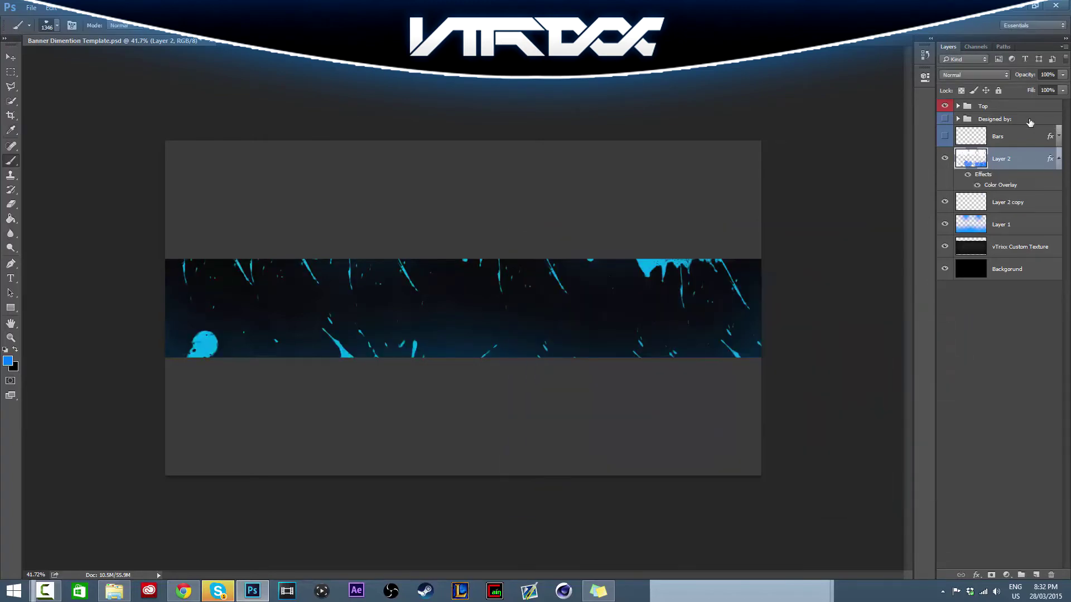
# - Rasterize the layer style of the splatter layer, Layer 2
pyautogui.click(991, 77)
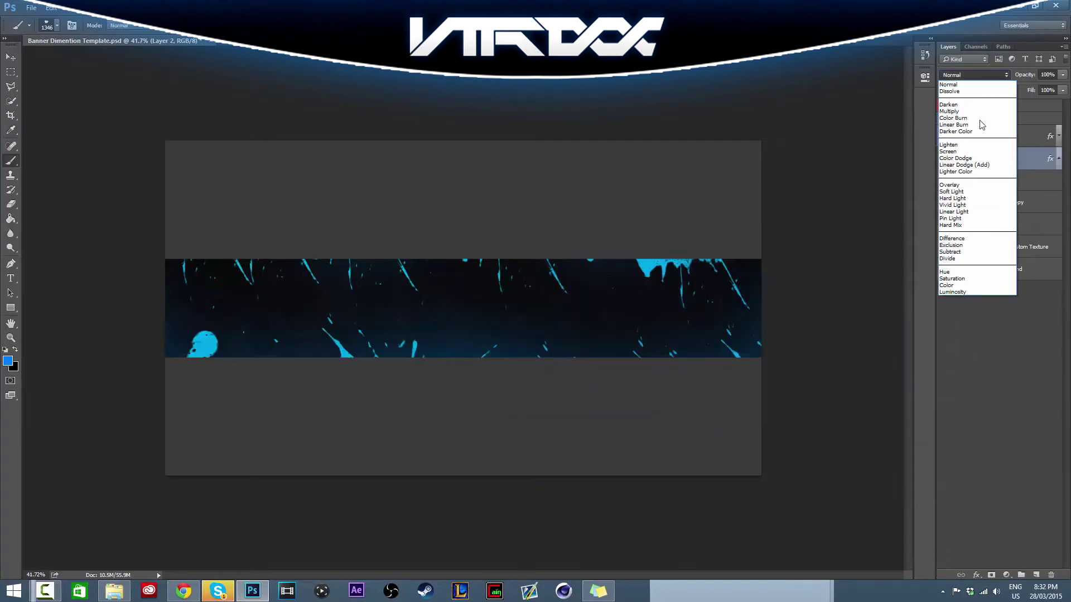
pyautogui.click(1046, 163)
pyautogui.rightClick(1047, 162)
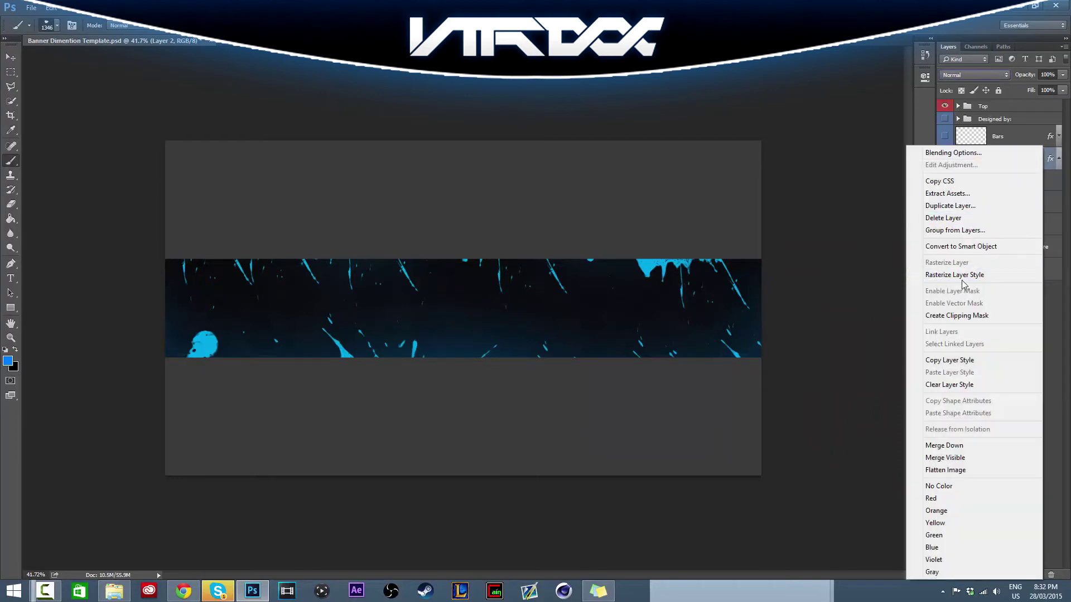
pyautogui.click(954, 274)
# - Try the Overlay blend mode on the rasterized splatter layer, Layer 2, and return it to Normal
pyautogui.click(975, 74)
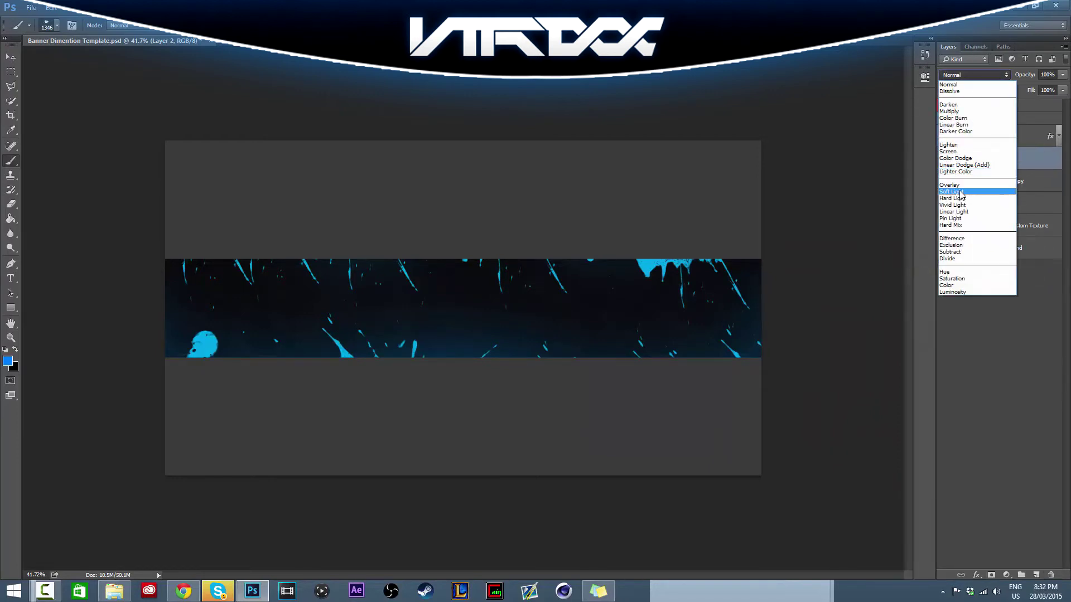
pyautogui.click(961, 193)
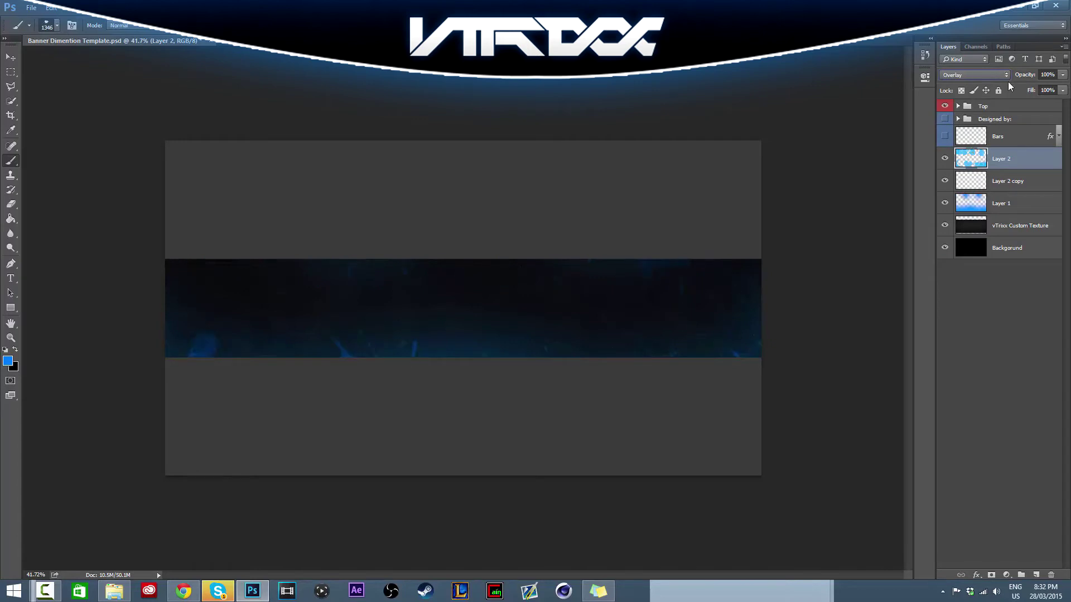
pyautogui.click(974, 75)
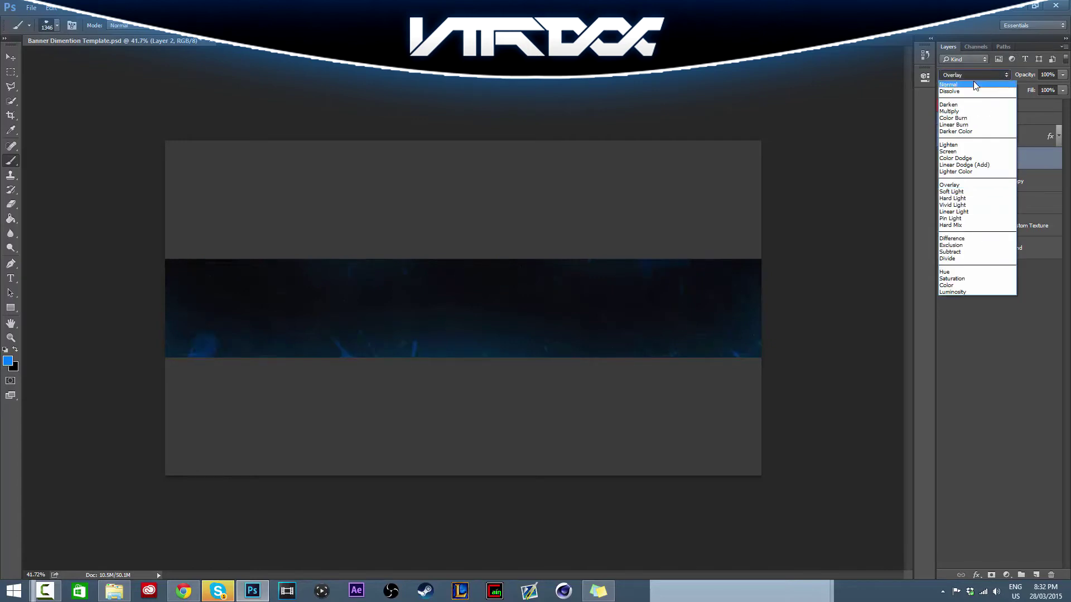
pyautogui.click(974, 85)
# - Fade the splatter layer, Layer 2, to 3% opacity
pyautogui.click(1061, 76)
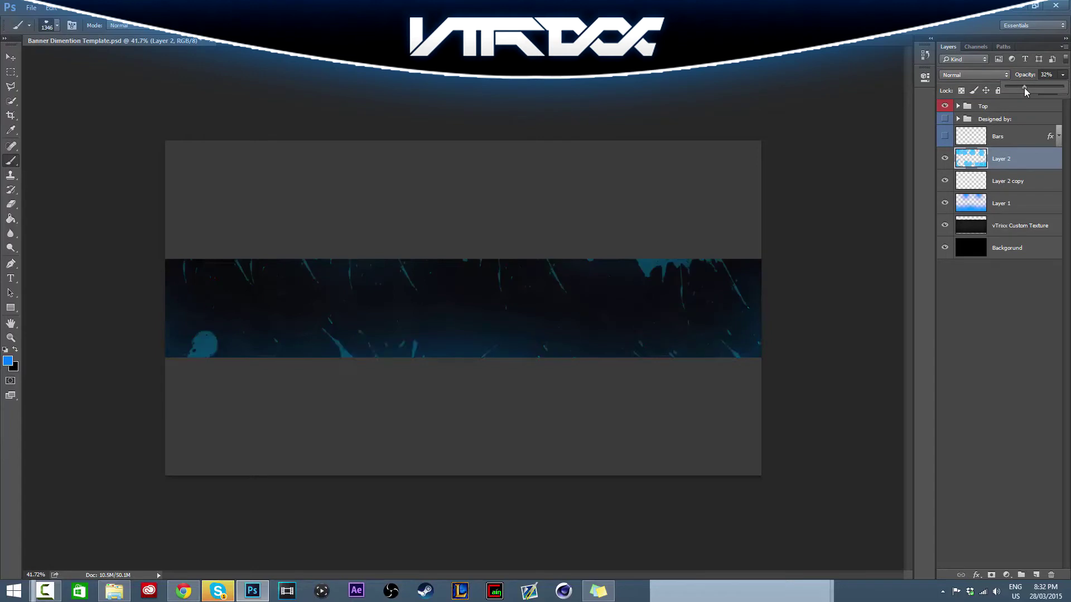
pyautogui.moveTo(1014, 87); pyautogui.dragTo(1009, 83)
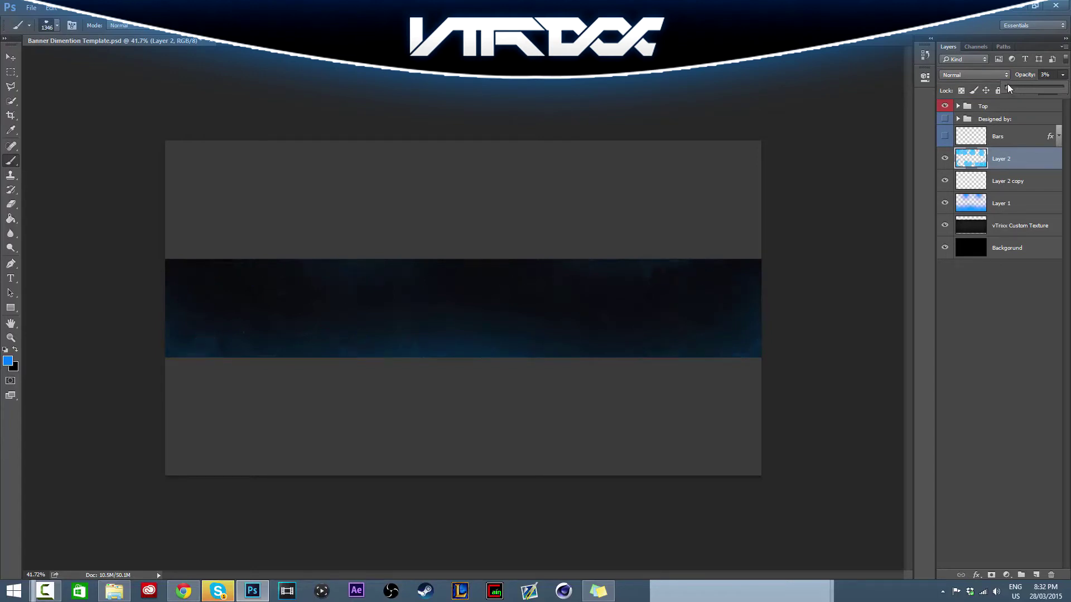
pyautogui.click(1022, 81)
# - Dab white #ffffff spots along the strip's edges on Layer 2 with the soft round brush resized to 680 px
pyautogui.click(49, 25)
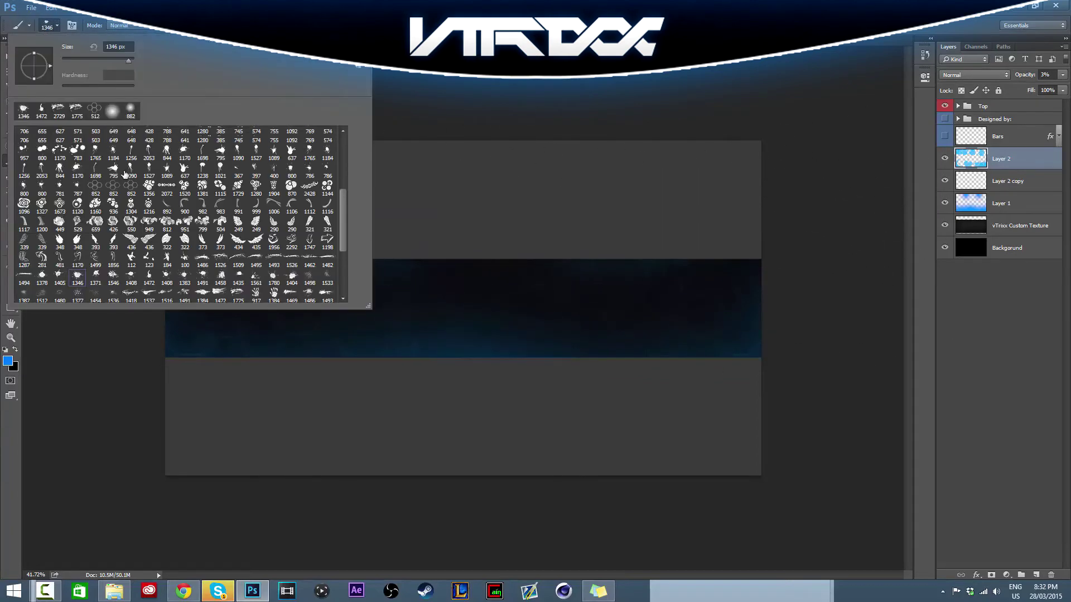
pyautogui.scroll(5, 112, 166)
pyautogui.scroll(3, 159, 165)
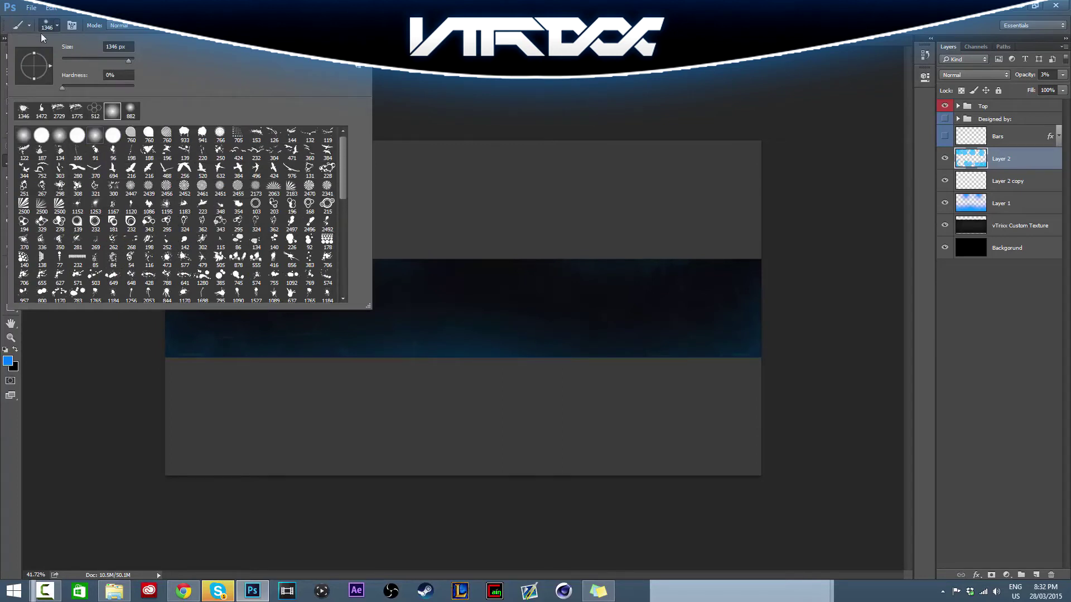
pyautogui.click(55, 25)
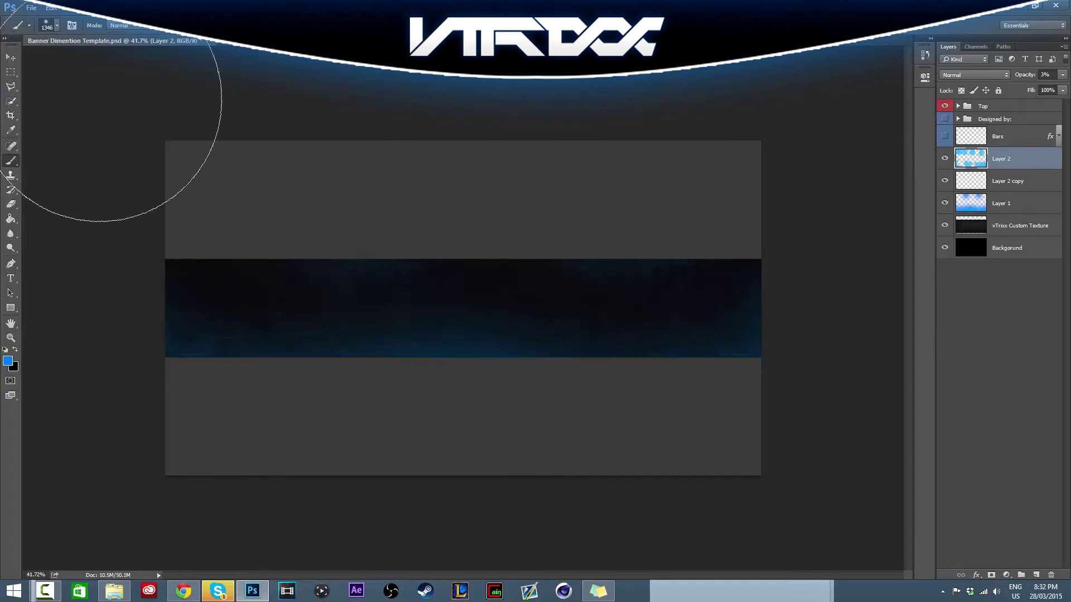
pyautogui.click(7, 362)
pyautogui.write('ffffff')
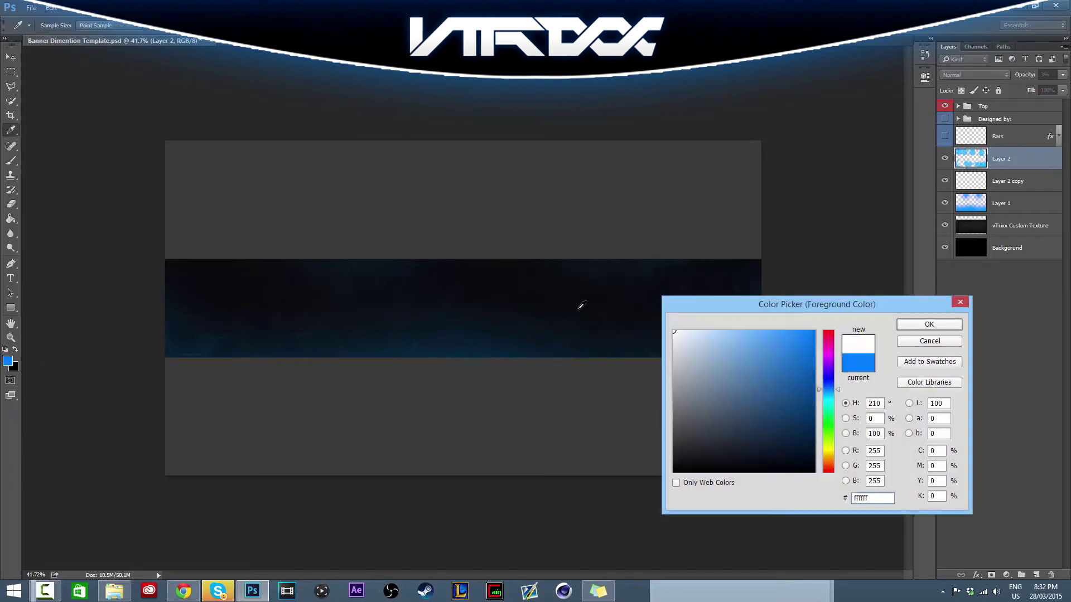
pyautogui.press('Return')
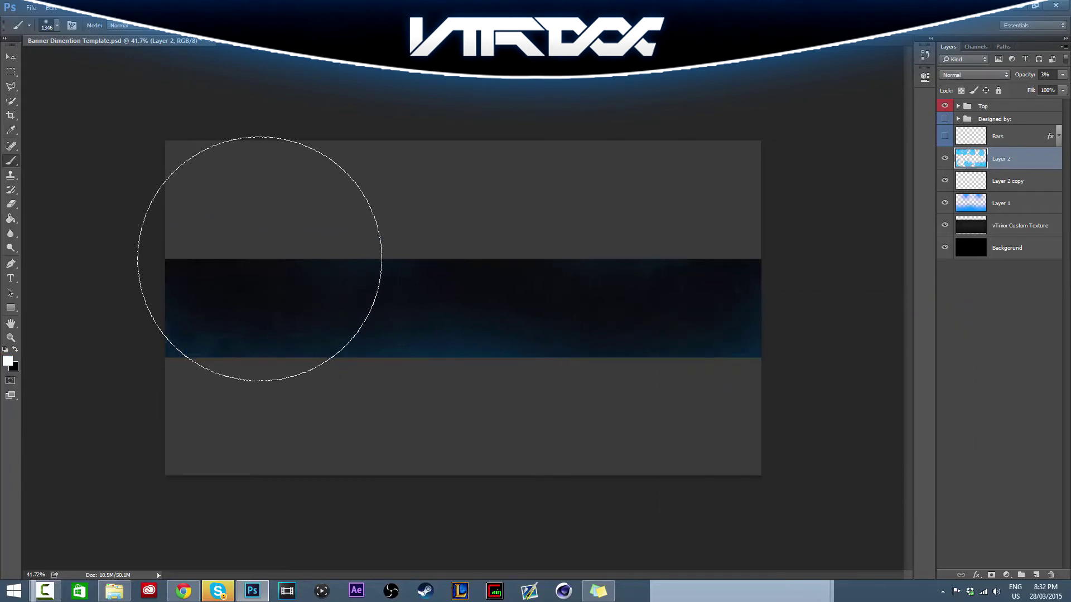
pyautogui.moveTo(259, 259); pyautogui.dragTo(179, 273)
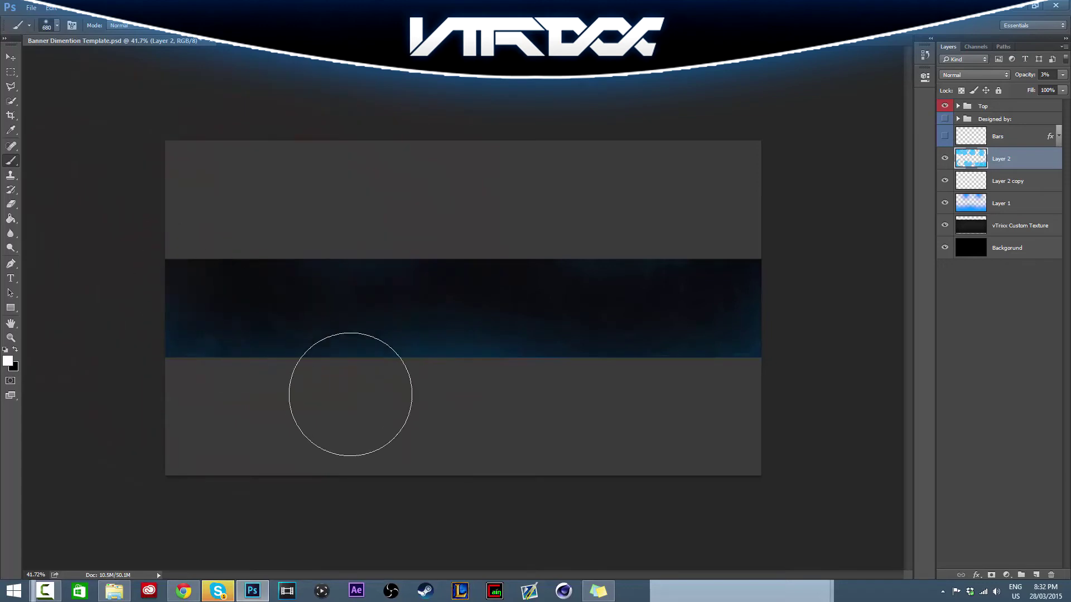
pyautogui.click(450, 250)
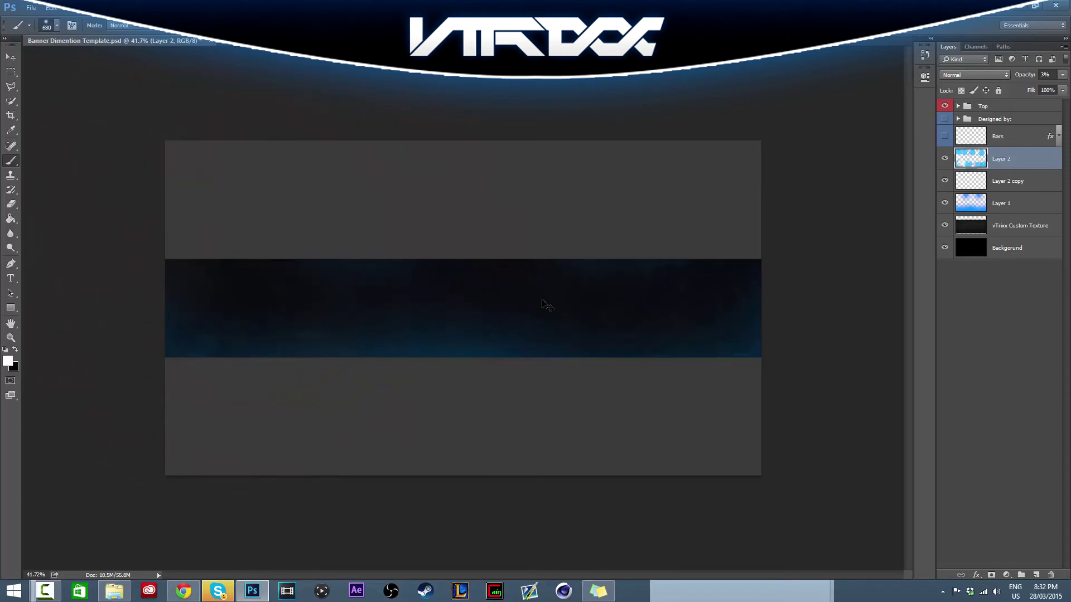
# - Add a new layer and dab five soft white 680 px spots alternating between the top and bottom edges of the banner strip
pyautogui.click(1033, 575)
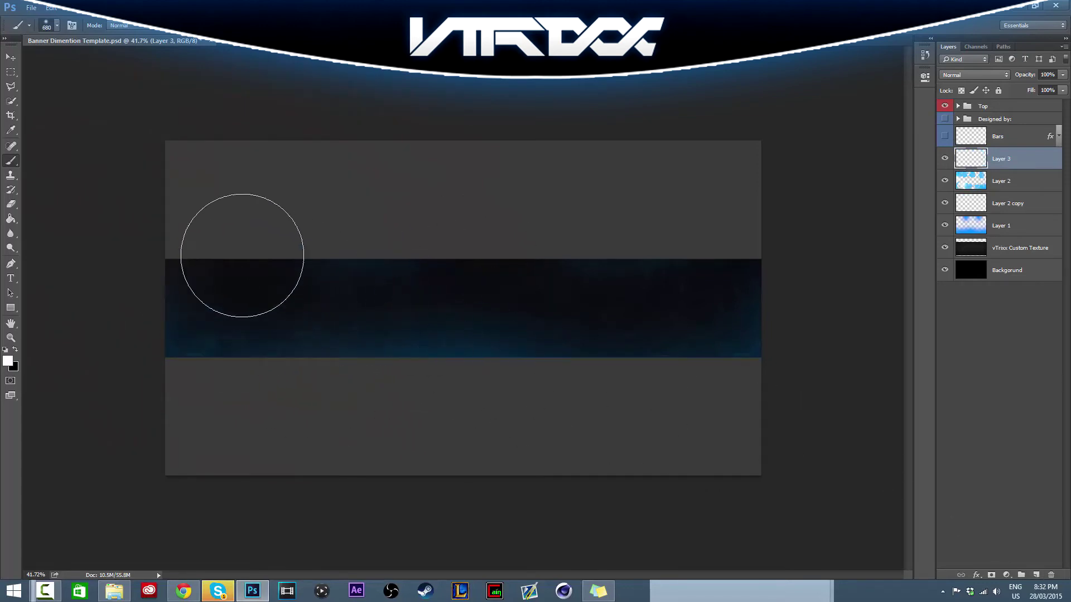
pyautogui.click(178, 260)
pyautogui.click(360, 397)
pyautogui.click(454, 229)
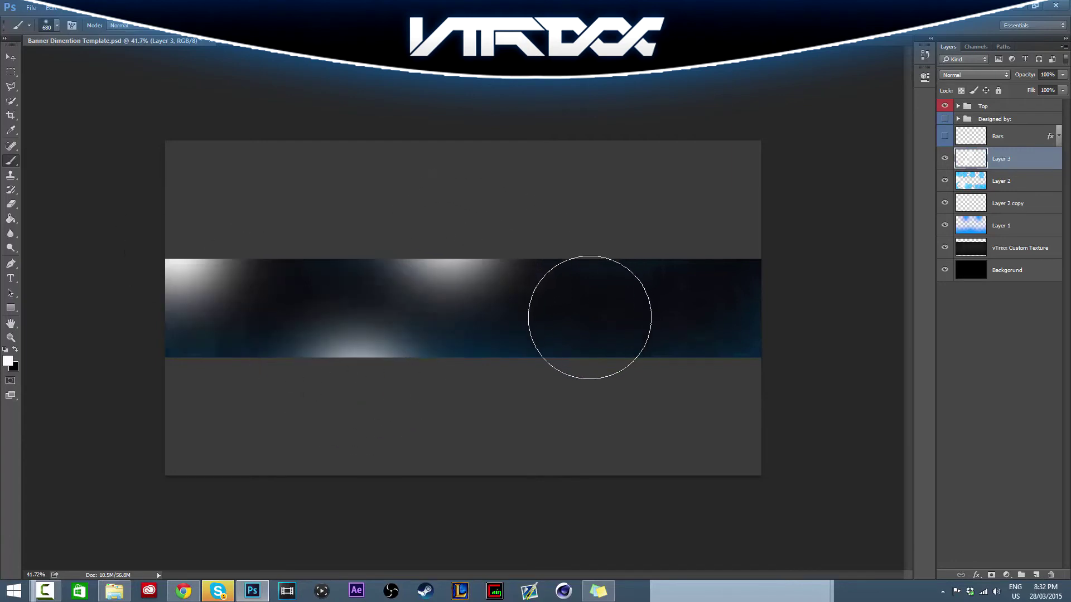
pyautogui.hotkey('ctrl', 'z')
pyautogui.click(486, 247)
pyautogui.click(635, 391)
pyautogui.click(737, 262)
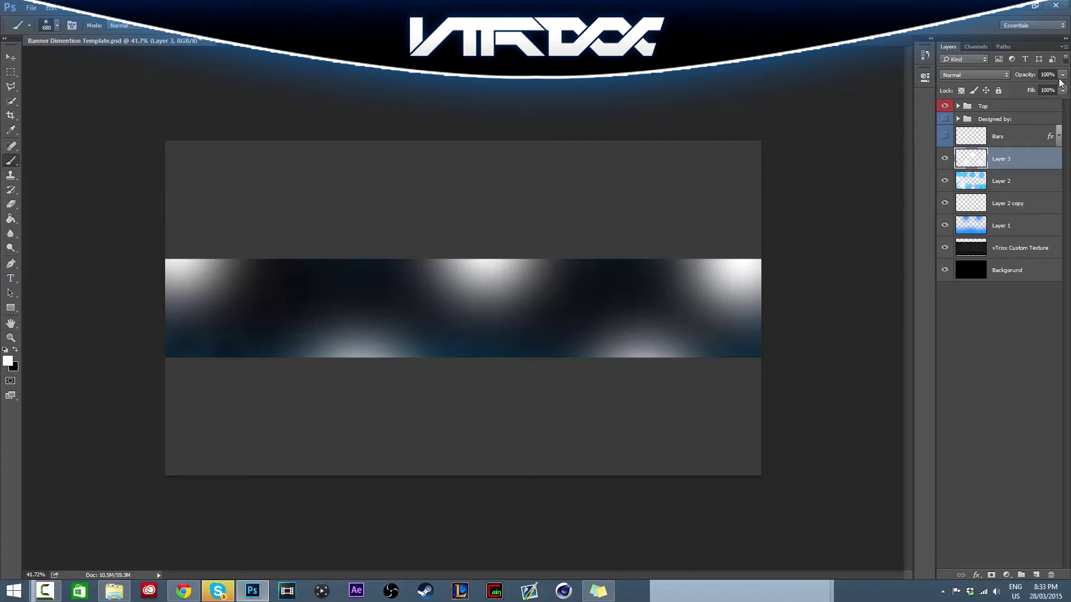
# - Try fading the white glow layer, Layer 3, to 8% opacity
pyautogui.moveTo(1020, 86); pyautogui.dragTo(1009, 84)
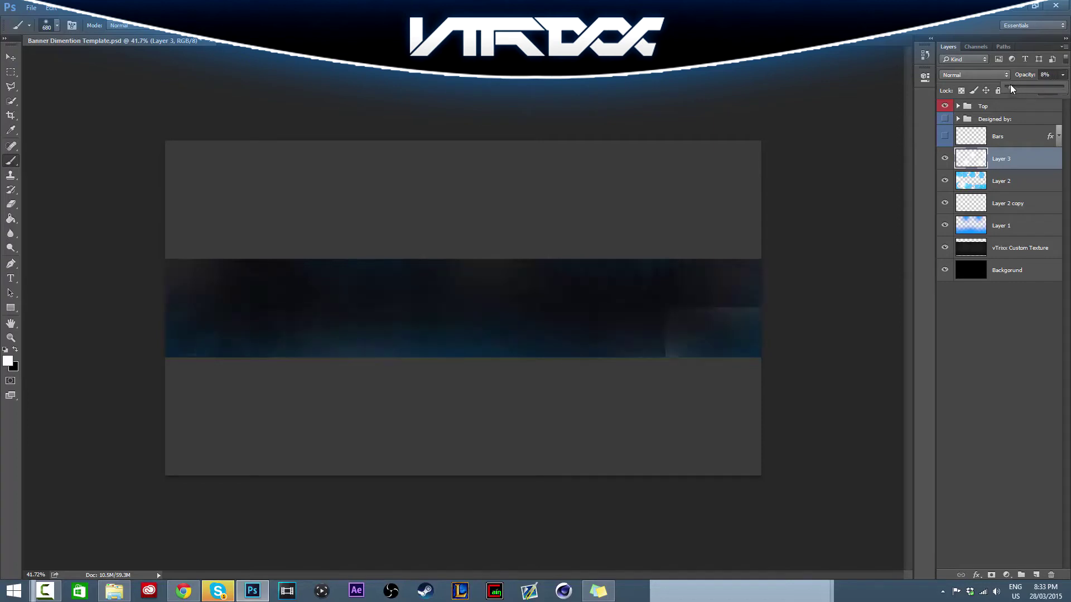
pyautogui.press('Escape')
pyautogui.click(975, 75)
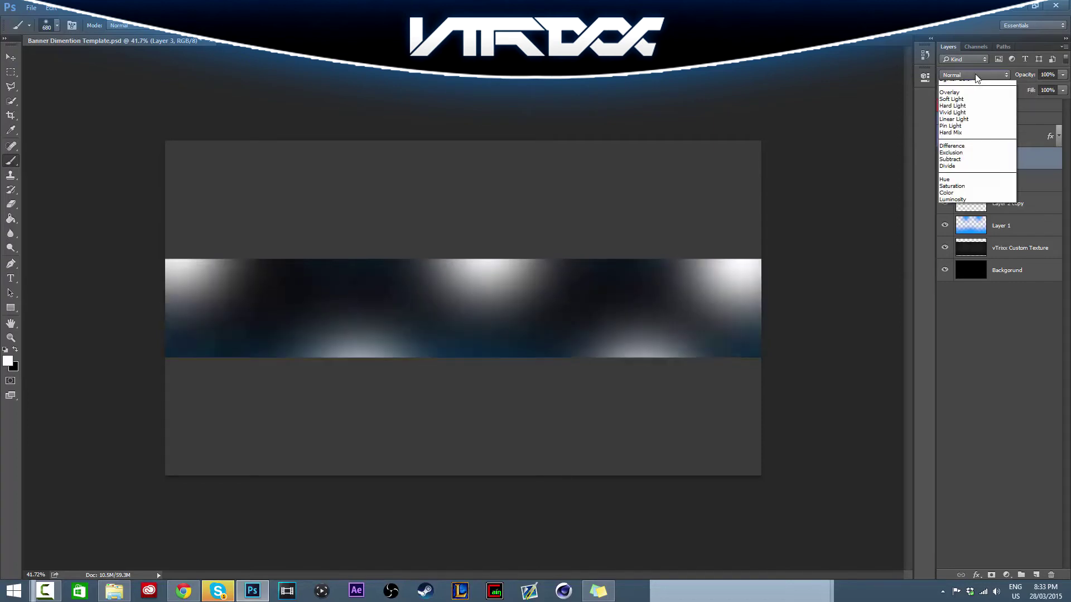
pyautogui.click(1057, 152)
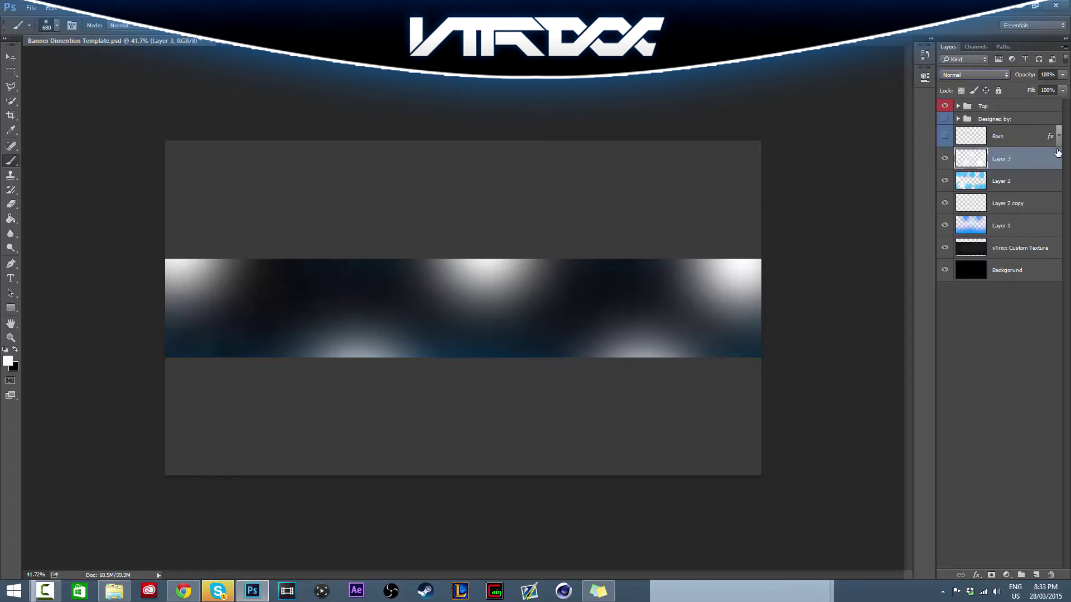
# - Set the blend mode of the white glow layer, Layer 3, to Overlay and inspect the strip up close
pyautogui.click(968, 76)
pyautogui.click(962, 189)
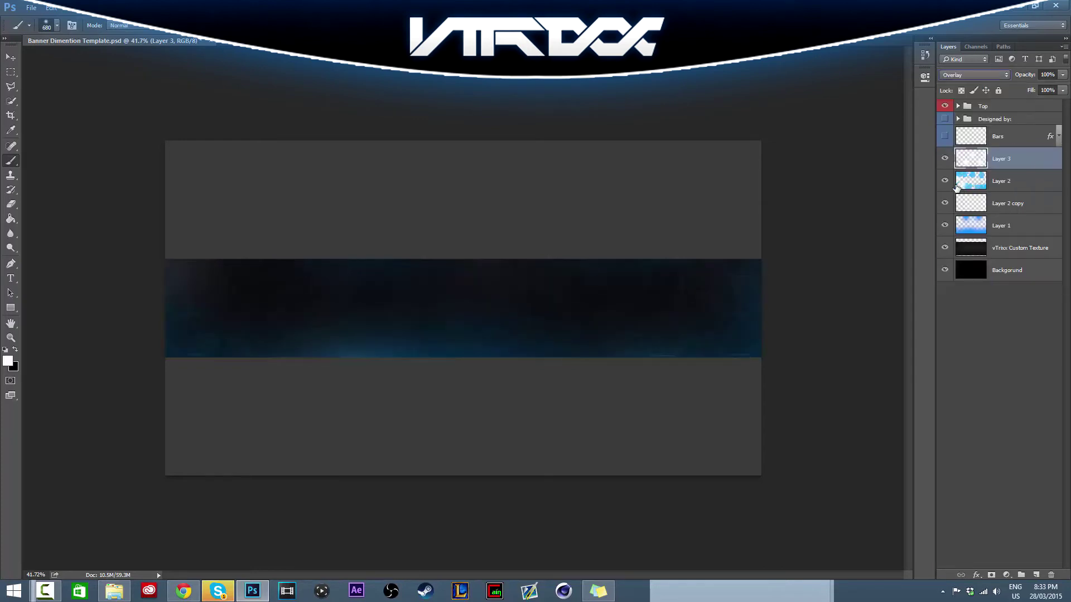
pyautogui.scroll(7, 294, 229)
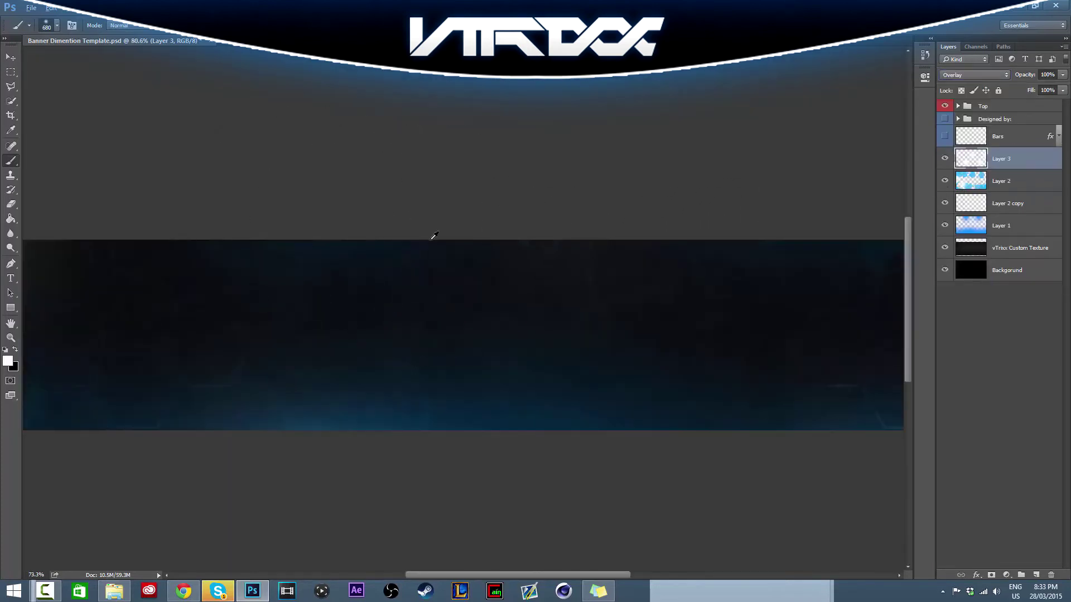
# - Return Layer 3's blend mode to Normal and recolour its white glows with a Color Overlay of #00a2ff
pyautogui.scroll(-8, 445, 240)
pyautogui.scroll(-1, 459, 239)
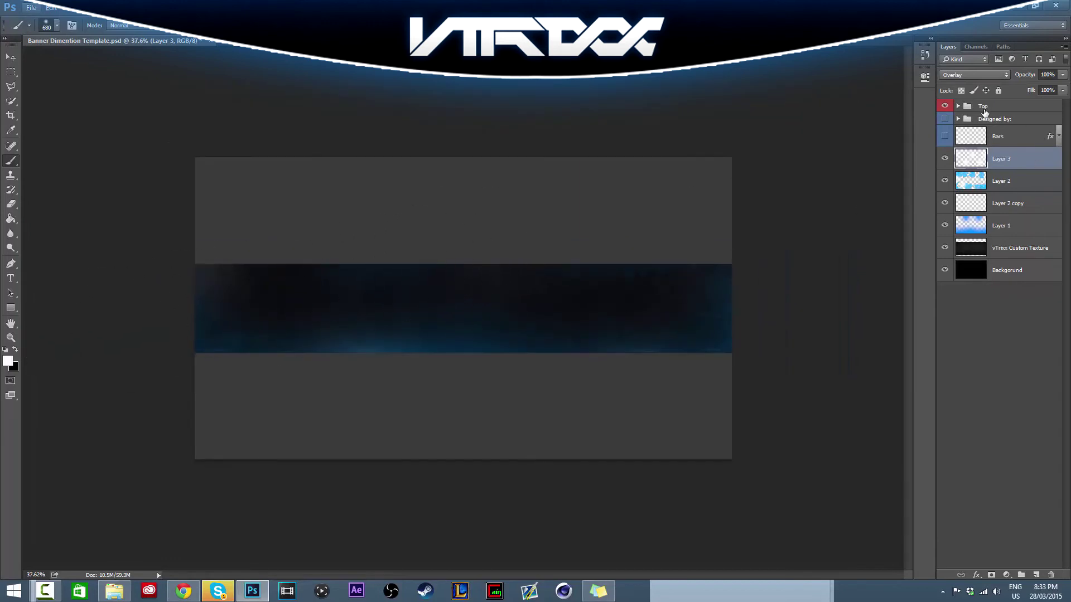
pyautogui.click(968, 74)
pyautogui.click(952, 87)
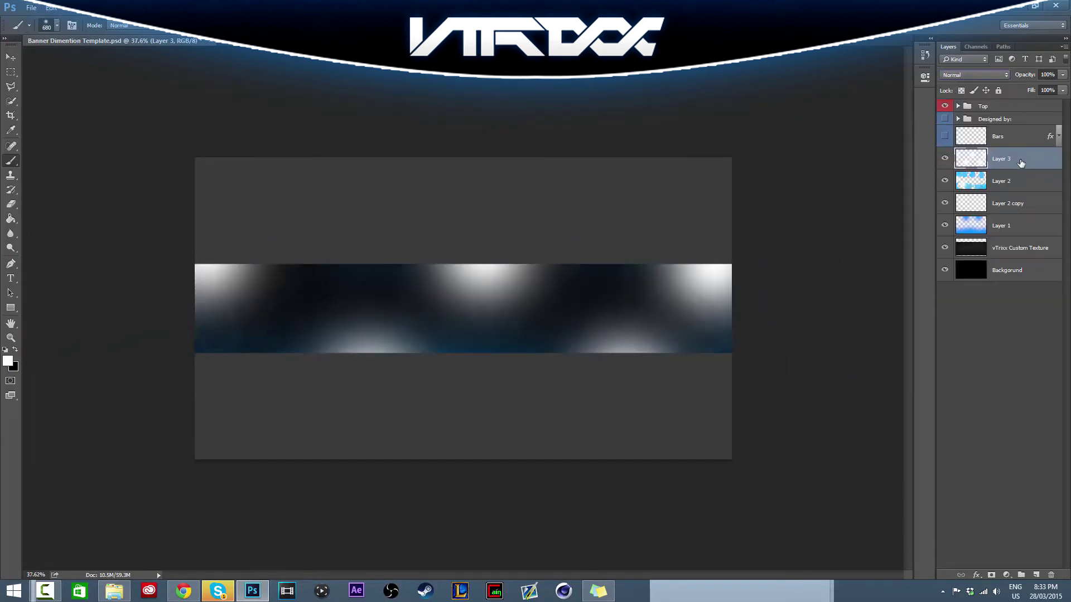
pyautogui.click(545, 369)
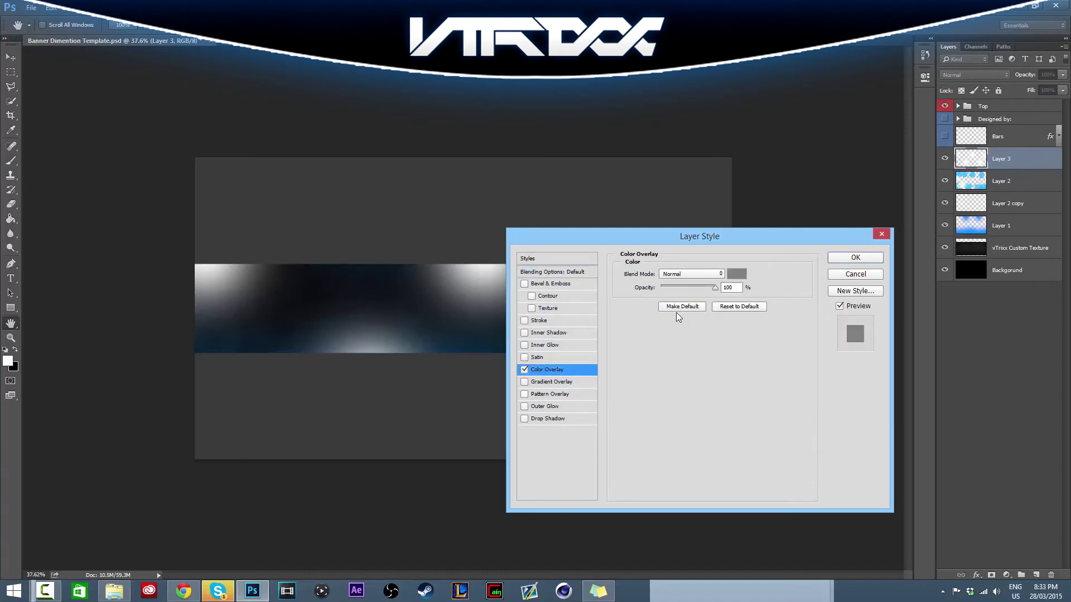
pyautogui.click(738, 275)
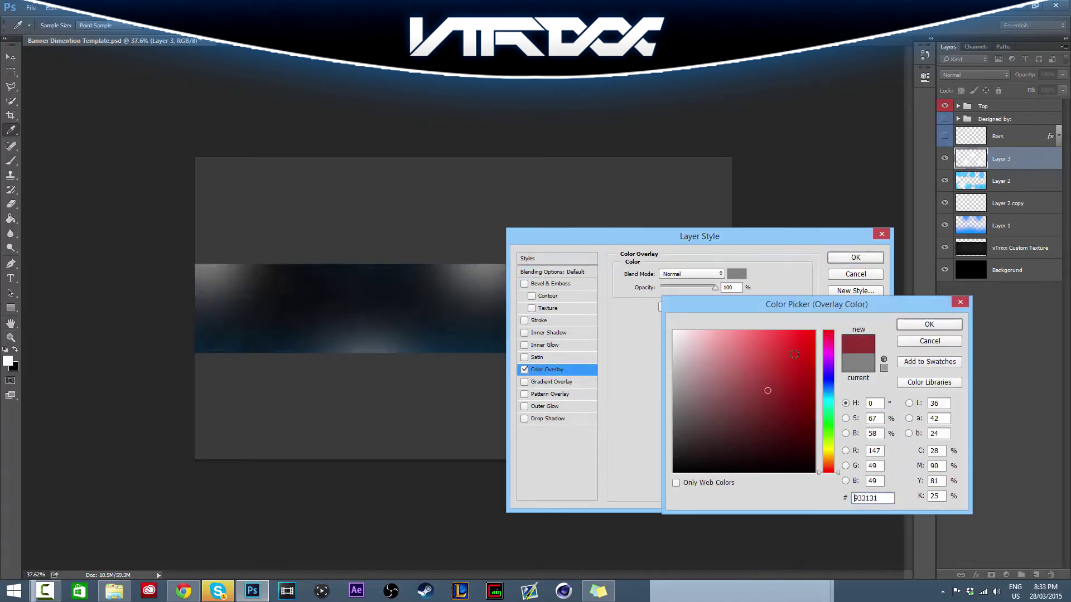
pyautogui.moveTo(768, 390); pyautogui.dragTo(851, 387)
pyautogui.click(825, 394)
pyautogui.click(826, 392)
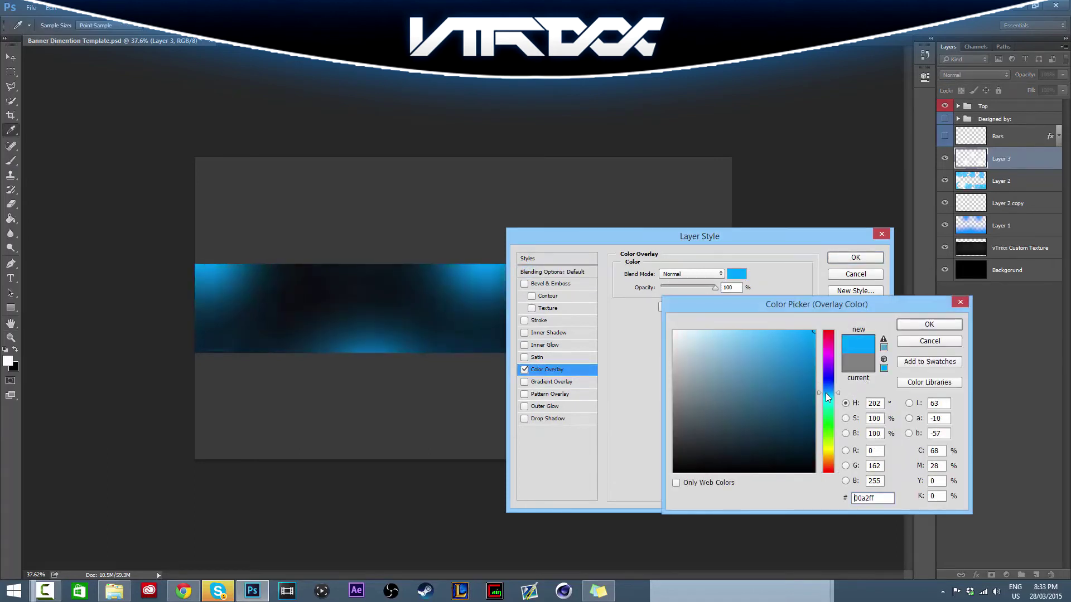
pyautogui.press('Return')
pyautogui.press('Return')
# - Rasterize Layer 3's layer style and set the blue glow layer's blend mode to Overlay
pyautogui.rightClick(1012, 163)
pyautogui.click(938, 275)
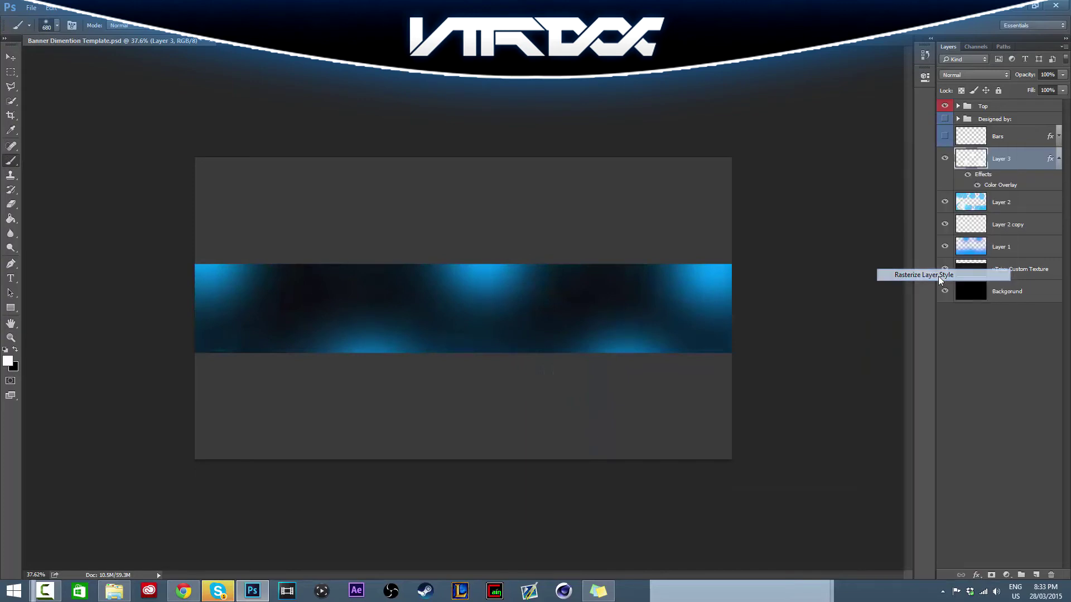
pyautogui.click(975, 74)
pyautogui.click(966, 185)
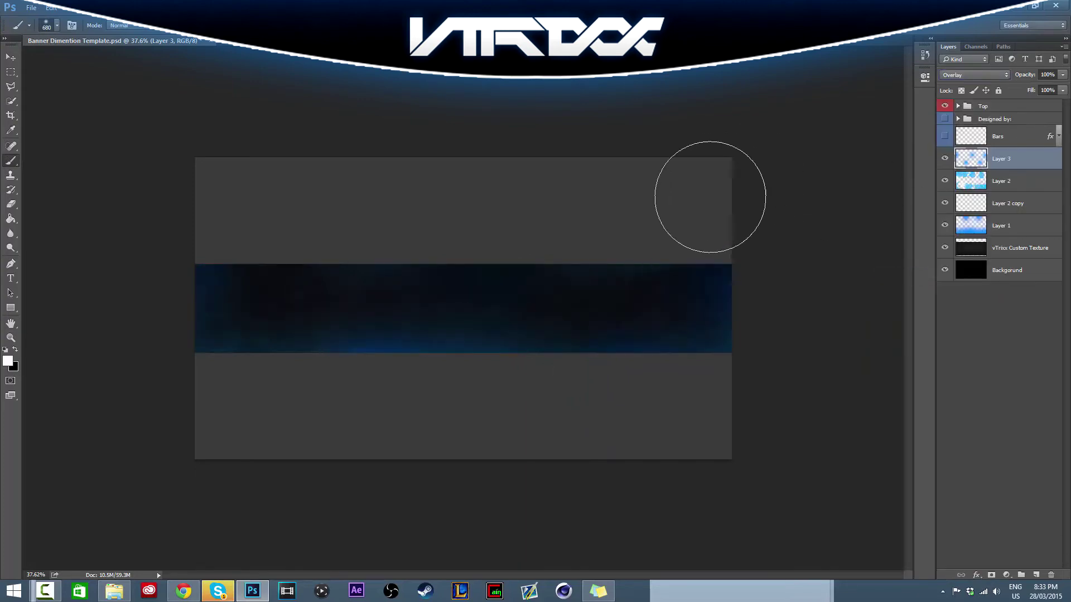
pyautogui.scroll(3, 554, 227)
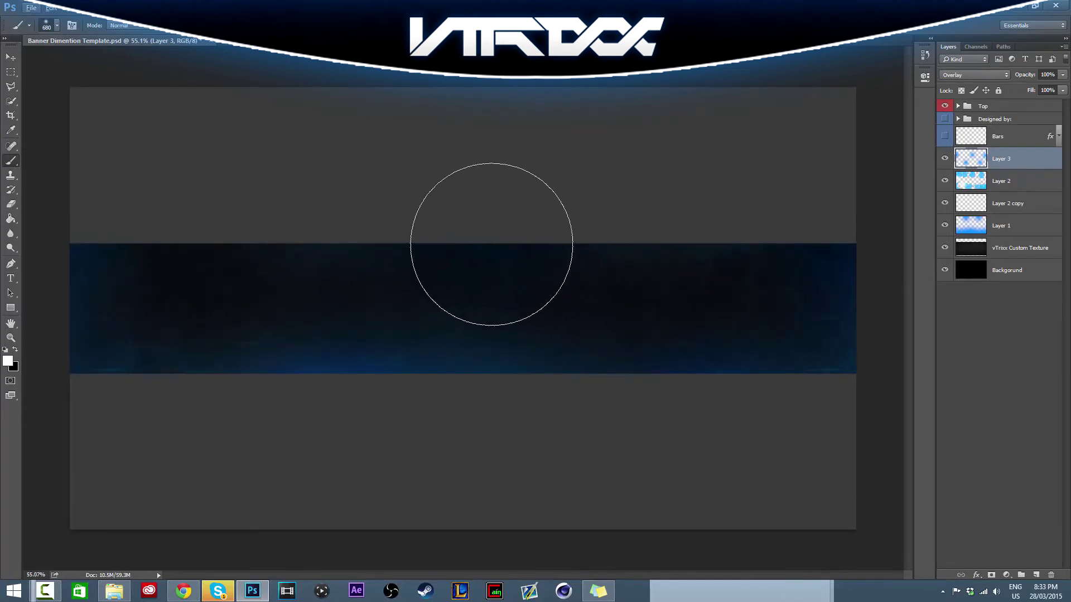
# - Save the banner as a Photoshop file named Test on the Desktop, accepting the format options
pyautogui.hotkey('ctrl', 'shift', 's')
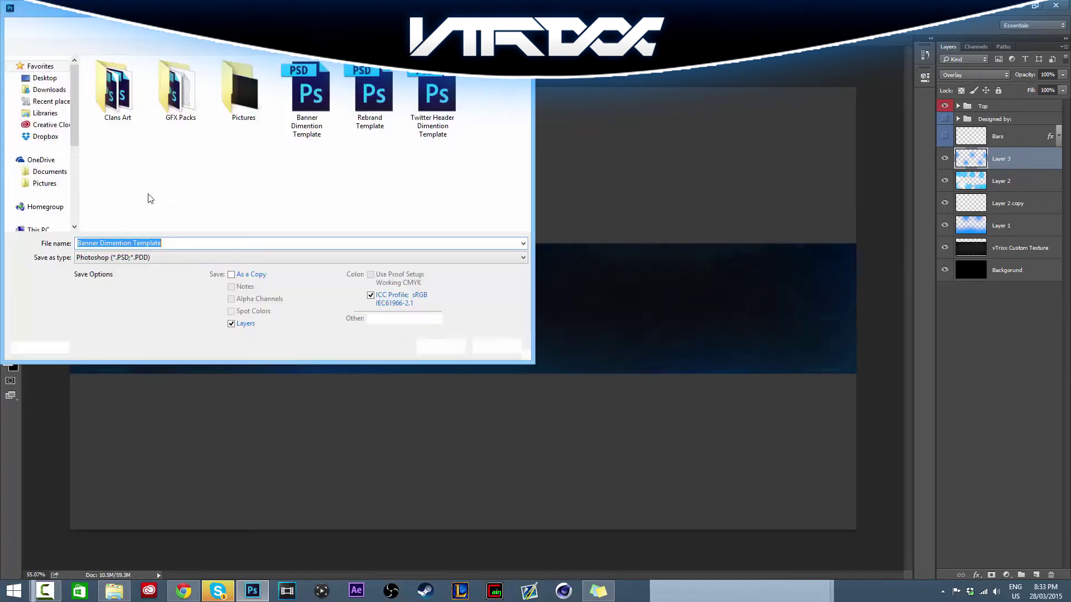
pyautogui.click(45, 77)
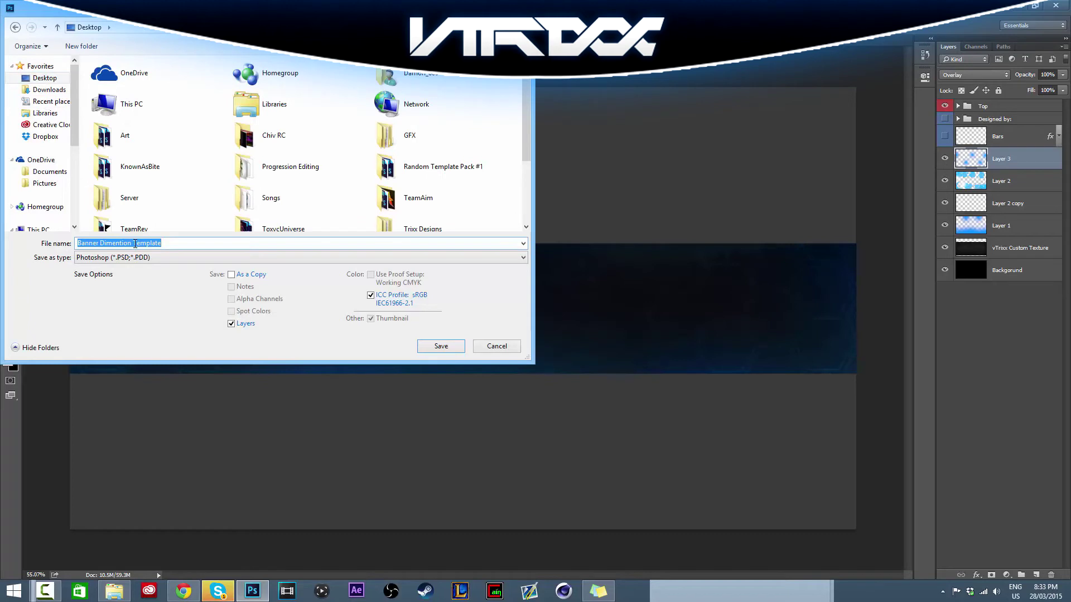
pyautogui.write('Tuts')
pyautogui.press('Return')
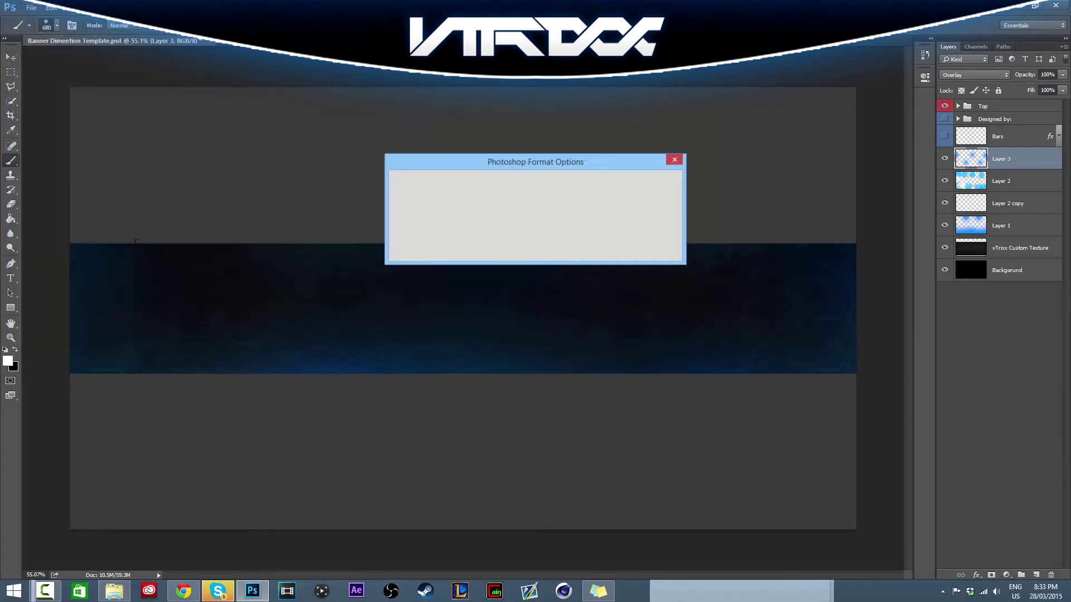
pyautogui.press('Return')
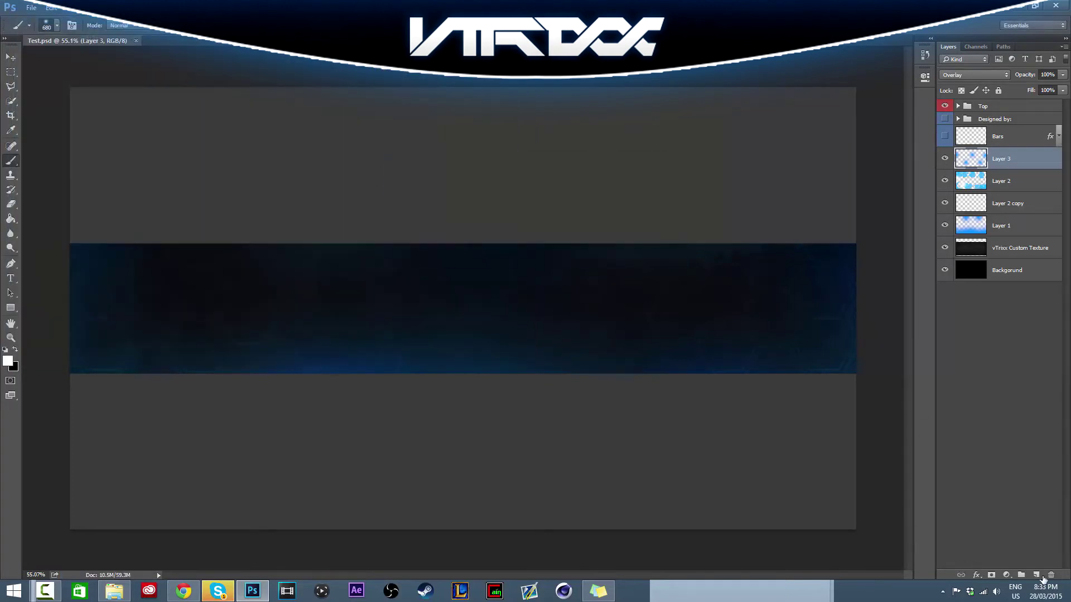
# - Add a new empty layer above Layer 3
pyautogui.click(1035, 575)
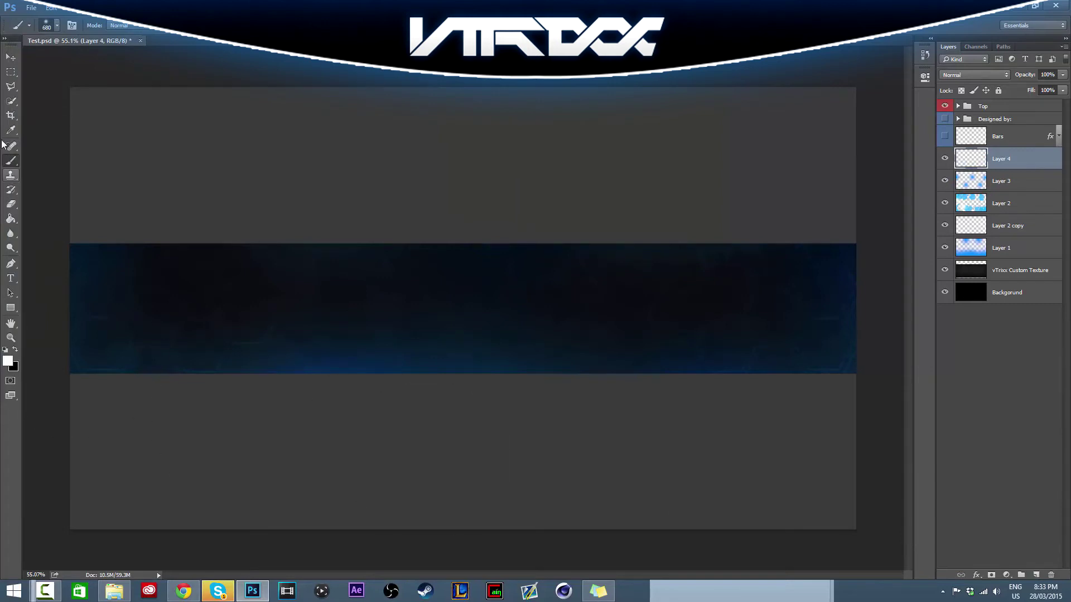
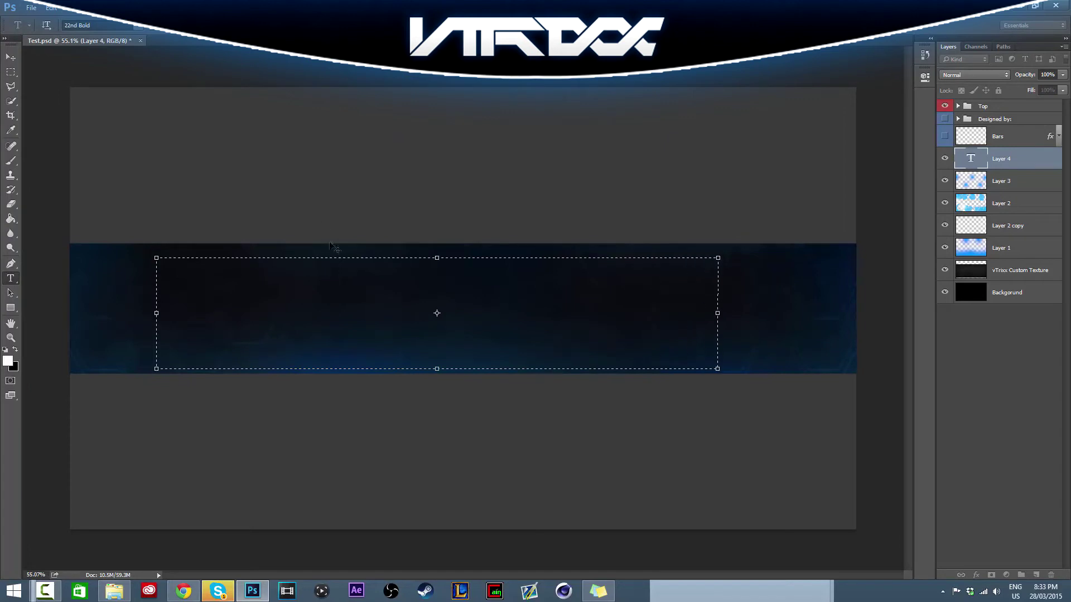
# - Try VTRIXX as the title text in the 22nd Bold font inside the banner's text box
pyautogui.click(133, 26)
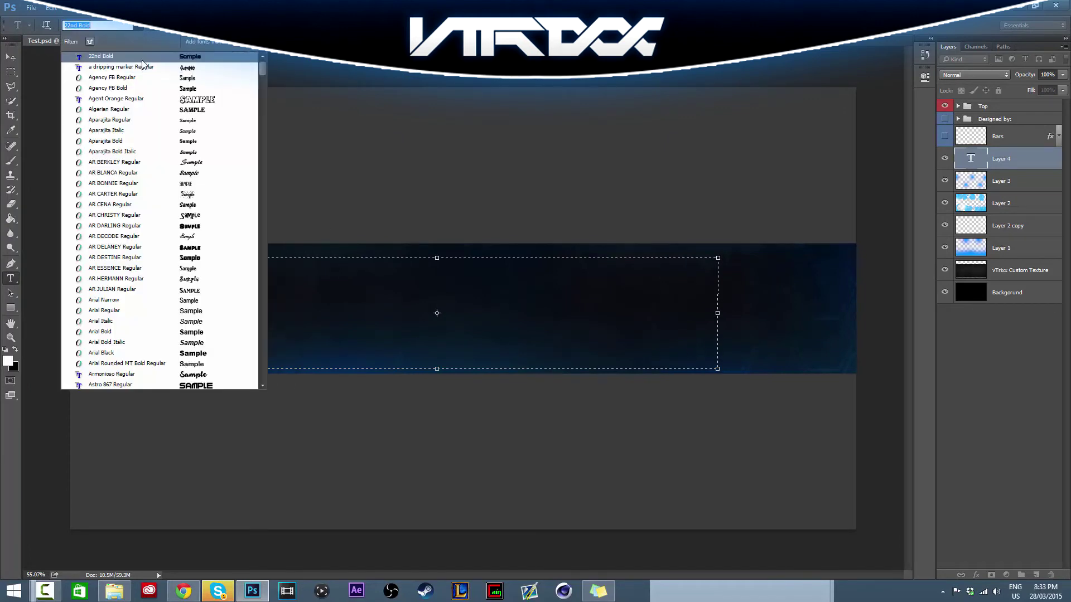
pyautogui.click(142, 60)
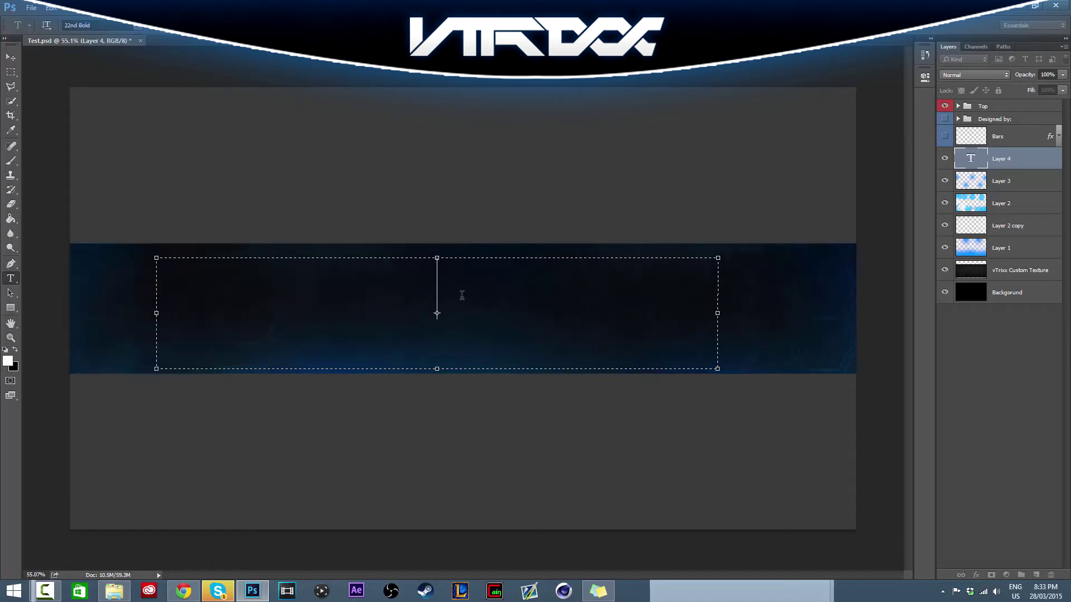
pyautogui.write('ggg')
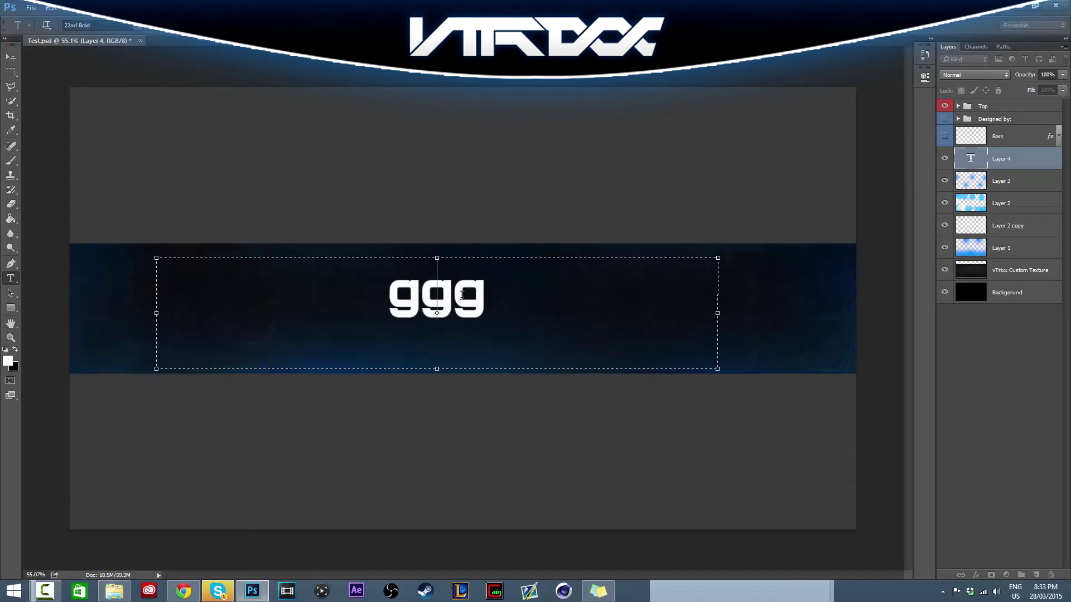
pyautogui.press('BackSpace')
pyautogui.press('BackSpace')
pyautogui.press('BackSpace')
pyautogui.write('VTRIXX')
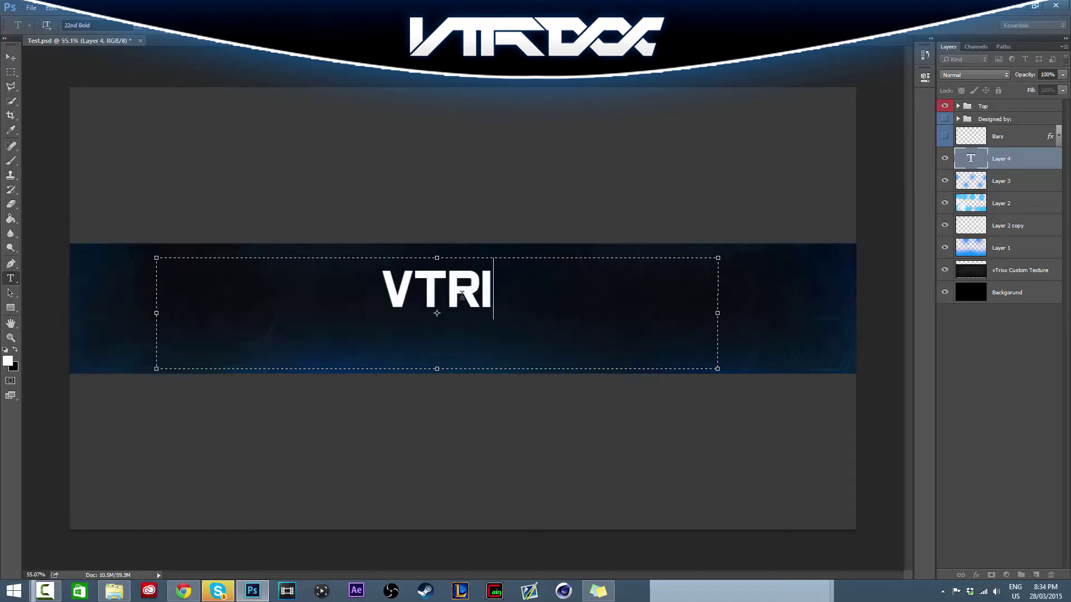
pyautogui.press('BackSpace')
pyautogui.press('BackSpace')
pyautogui.press('BackSpace')
pyautogui.press('BackSpace')
pyautogui.press('BackSpace')
pyautogui.press('BackSpace')
# - Try the words NAME and YOUR as the title text, clearing each from the text box
pyautogui.write('NAME')
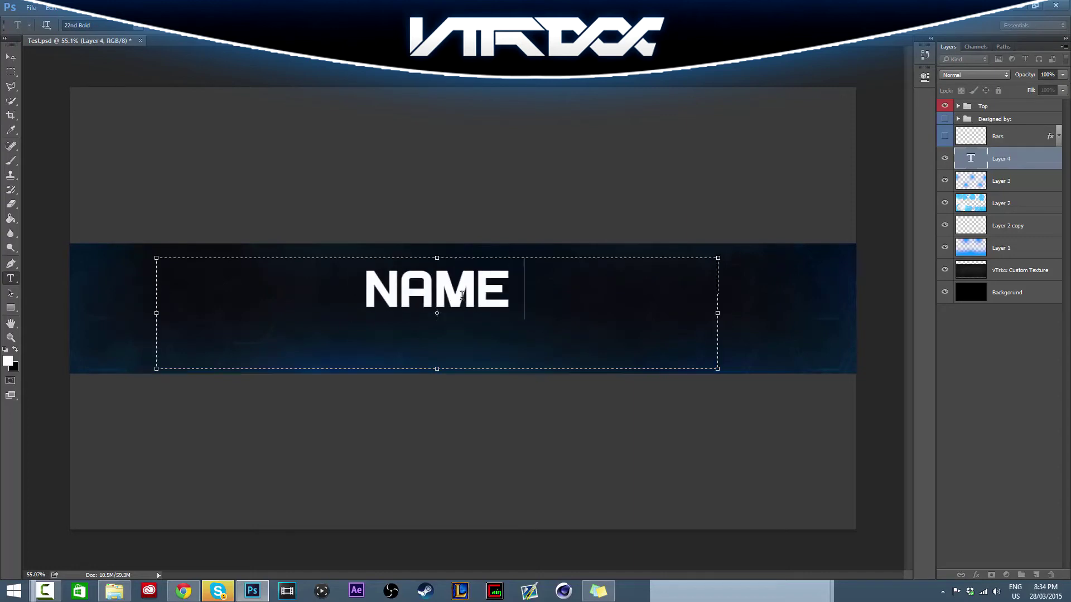
pyautogui.press('Left')
pyautogui.press('BackSpace')
pyautogui.press('BackSpace')
pyautogui.press('BackSpace')
pyautogui.press('BackSpace')
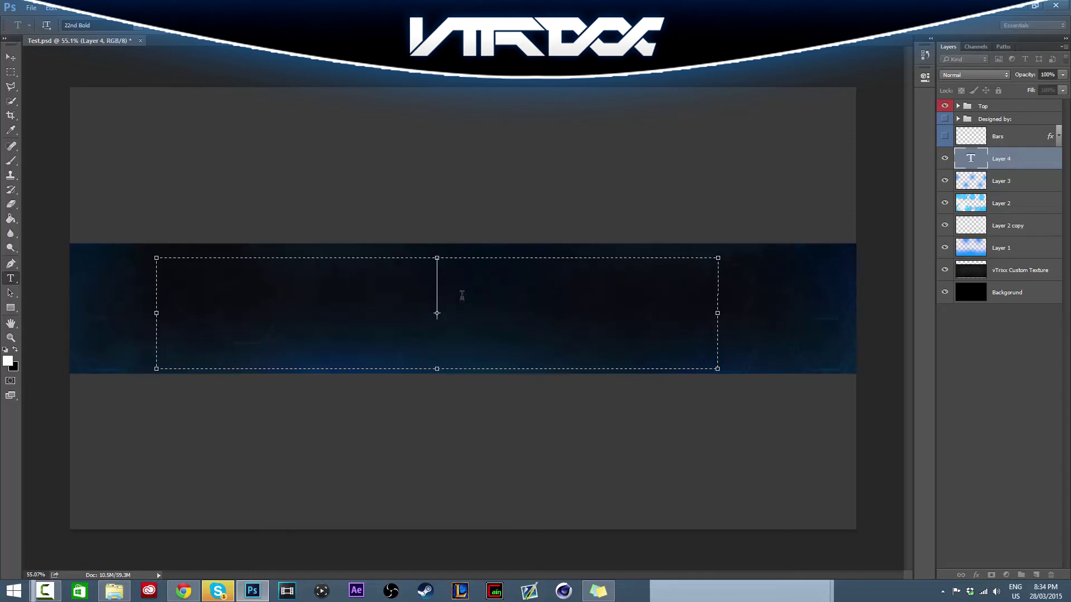
pyautogui.write('NAME')
pyautogui.press('BackSpace')
pyautogui.press('BackSpace')
pyautogui.hotkey('ctrl', 'a')
pyautogui.press('BackSpace')
pyautogui.write('YOUR')
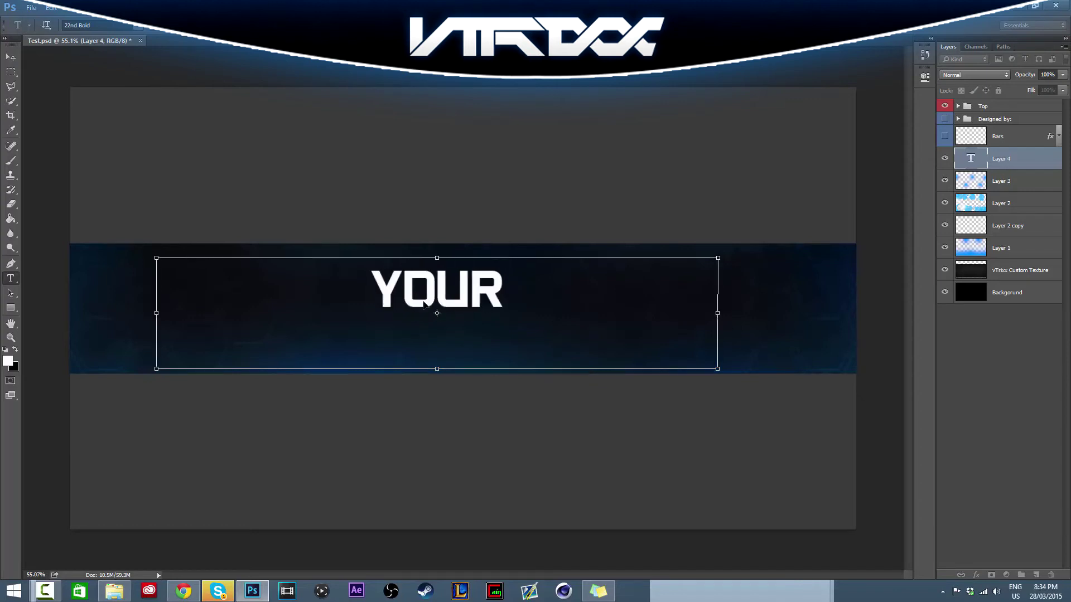
pyautogui.hotkey('ctrl', 'a')
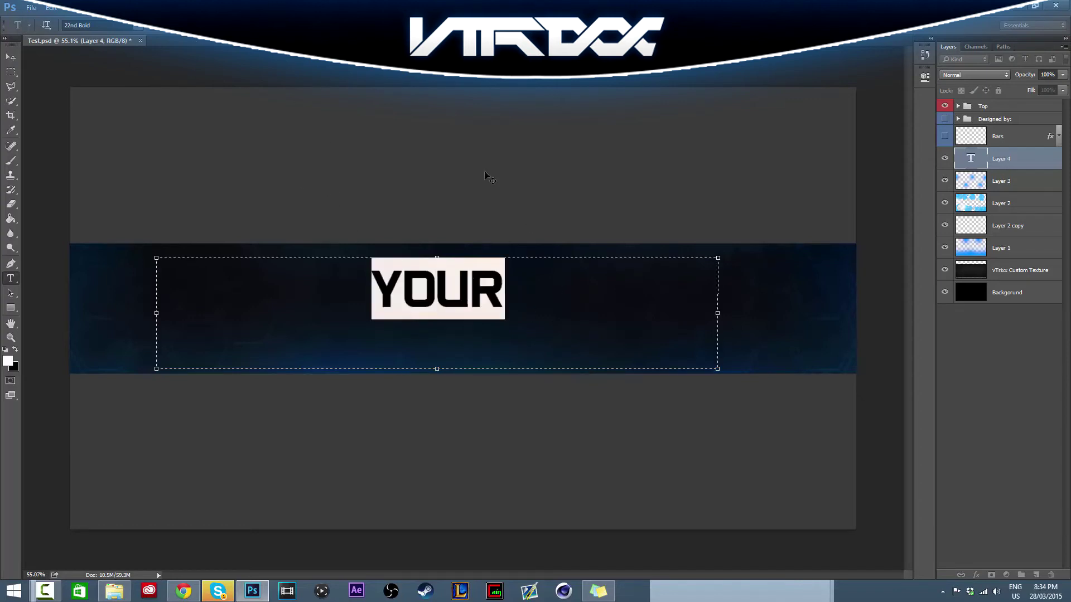
pyautogui.press('BackSpace')
# - Set the title font to Arial Black and enter YOUR in the banner's text box
pyautogui.click(135, 26)
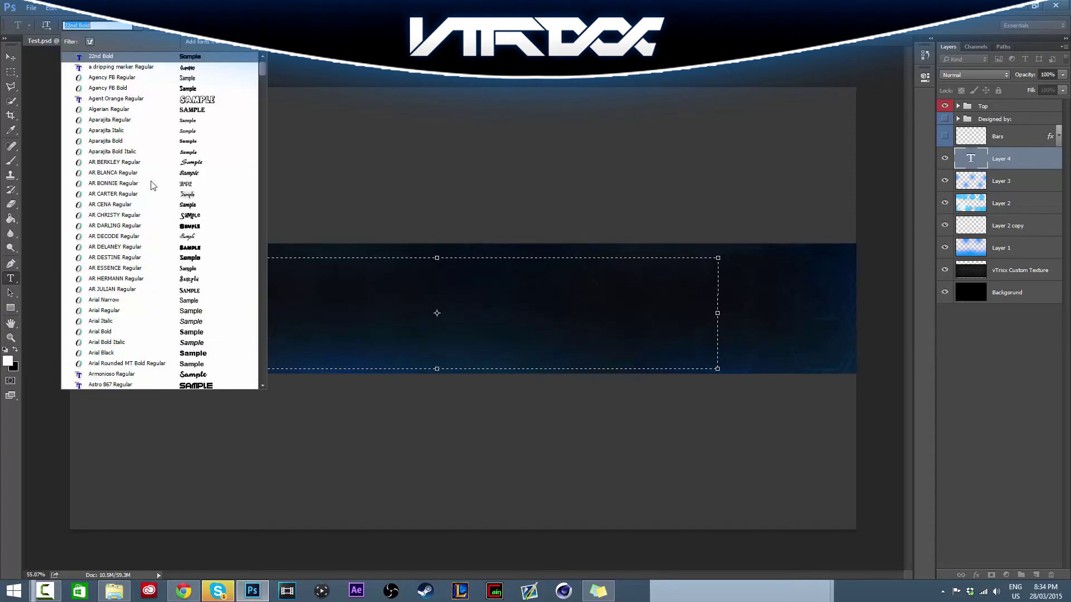
pyautogui.scroll(-2, 190, 283)
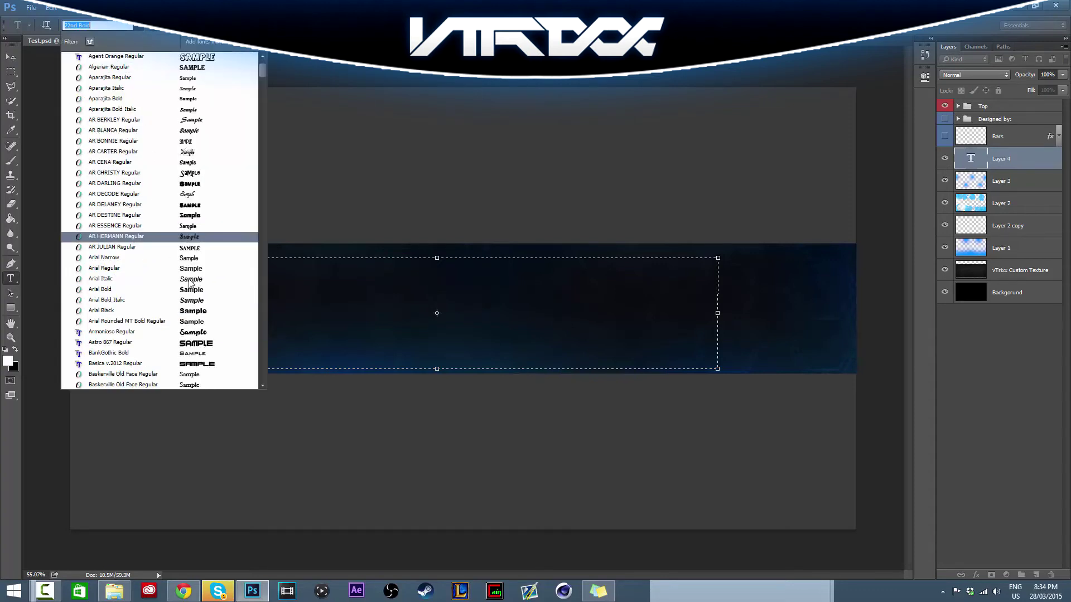
pyautogui.scroll(-3, 190, 283)
pyautogui.write('A')
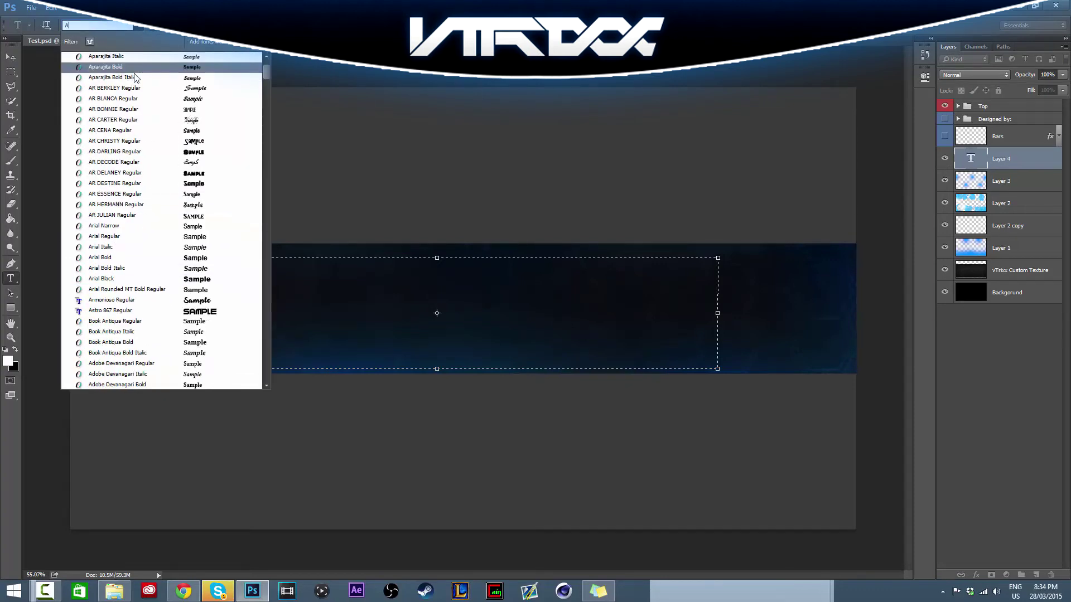
pyautogui.write('rial')
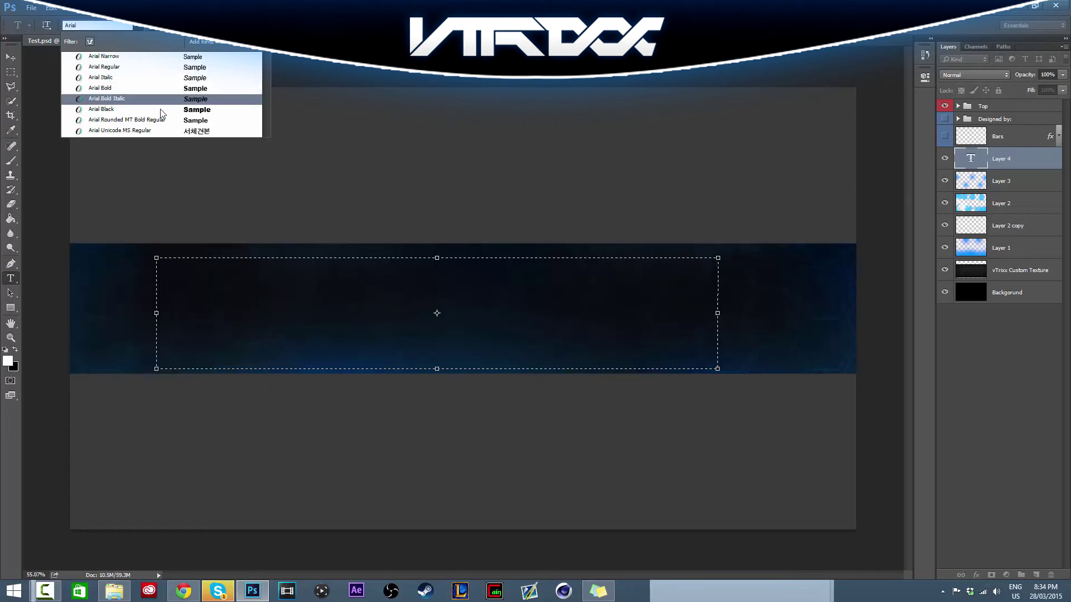
pyautogui.click(160, 109)
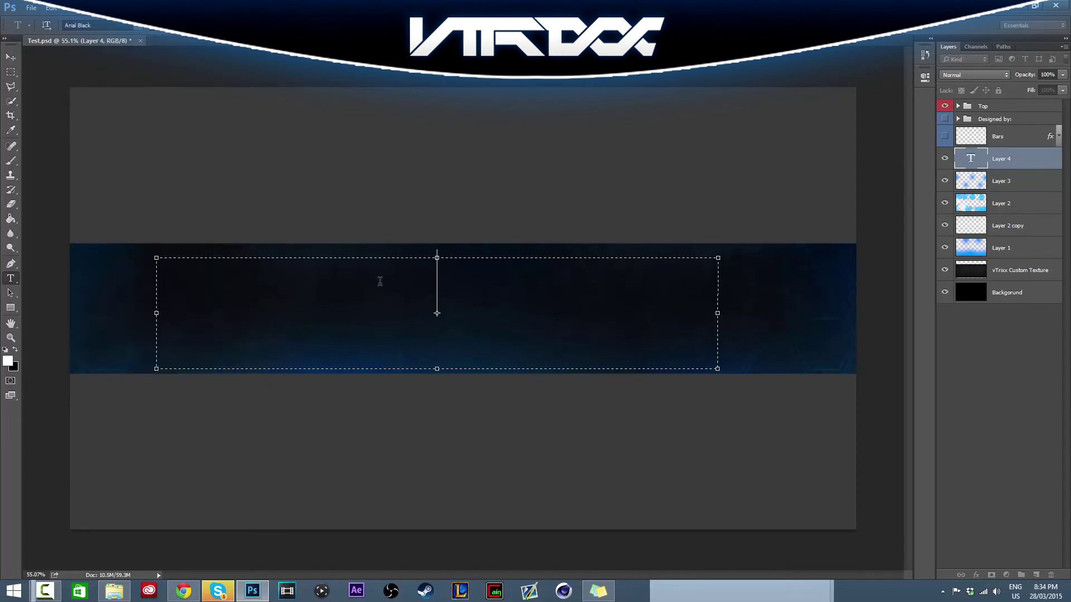
pyautogui.write('YOU')
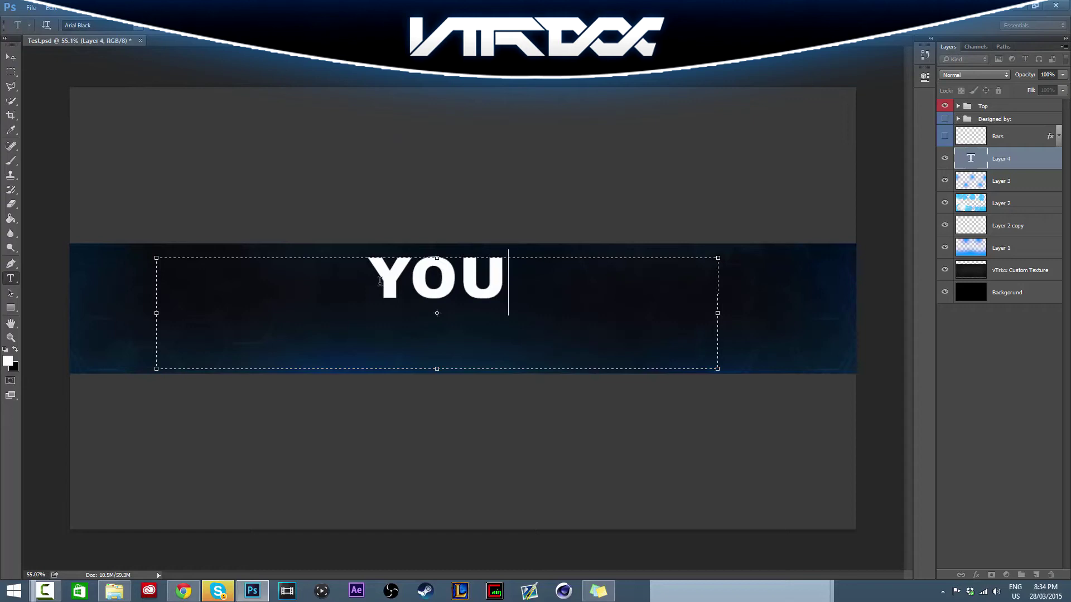
pyautogui.write('R')
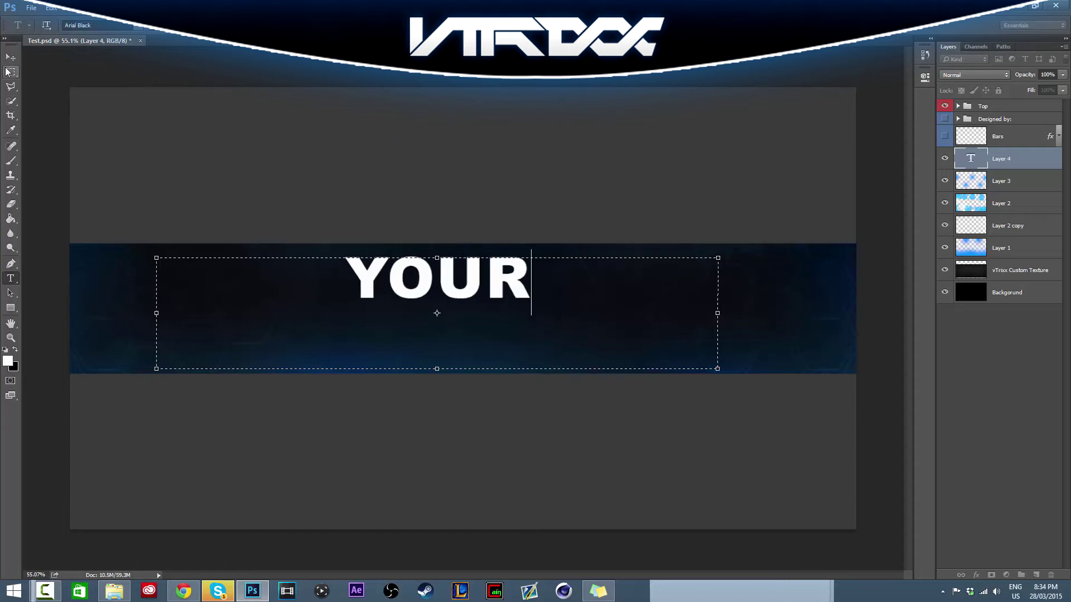
# - Reduce the font size of the whole word YOUR by three increments
pyautogui.hotkey('ctrl', 'a')
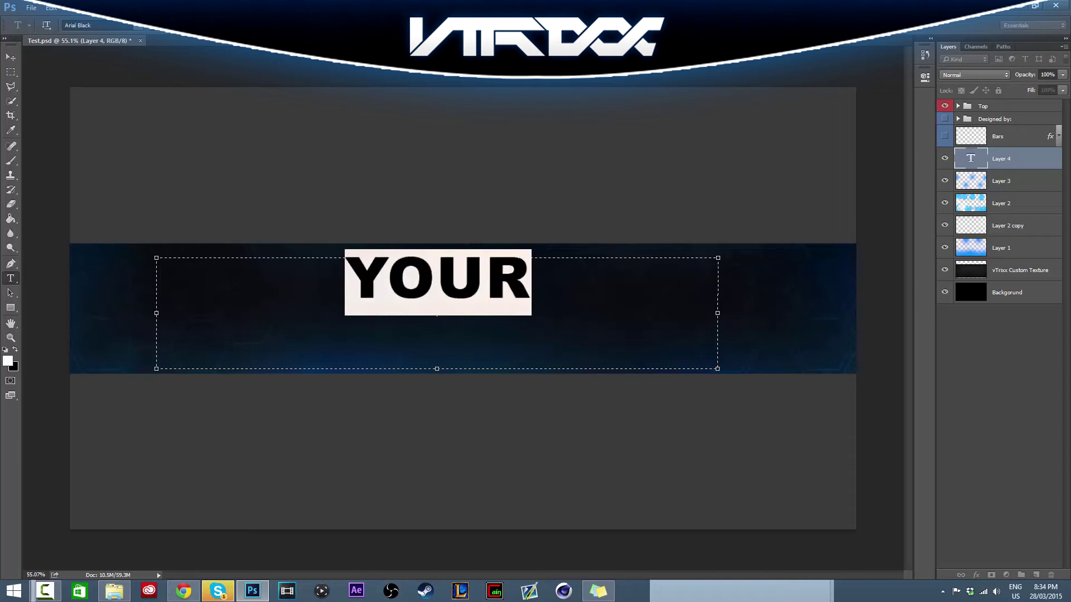
pyautogui.hotkey('ctrl', 'shift', ',')
pyautogui.hotkey('ctrl', 'shift', ',')
pyautogui.hotkey('ctrl', 'shift', ',')
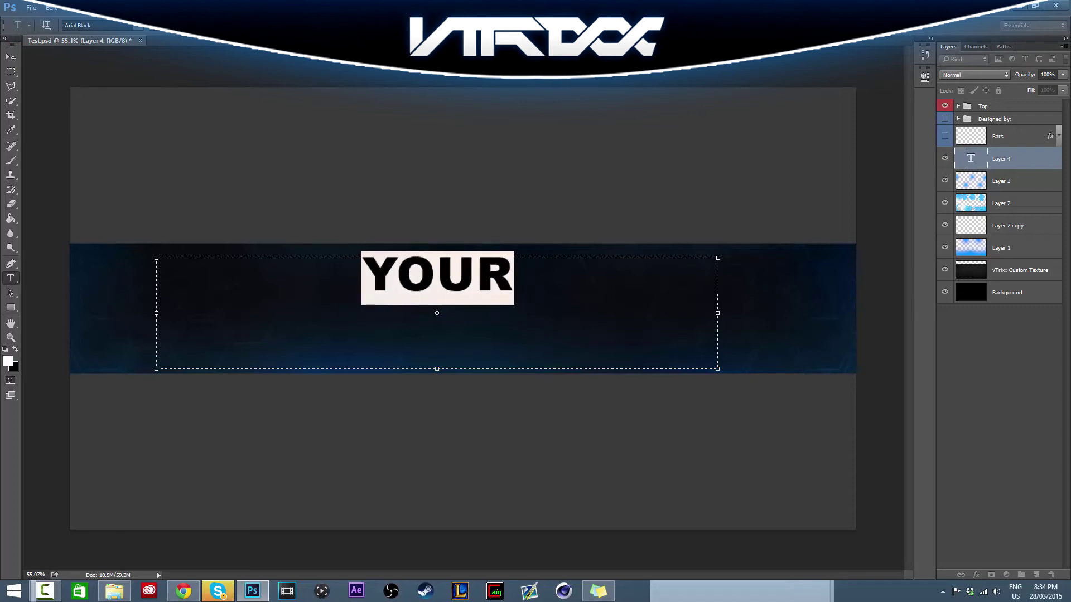
# - Try the Bold Italic style on the word YOUR and restore the Black style
pyautogui.click(184, 25)
pyautogui.click(167, 74)
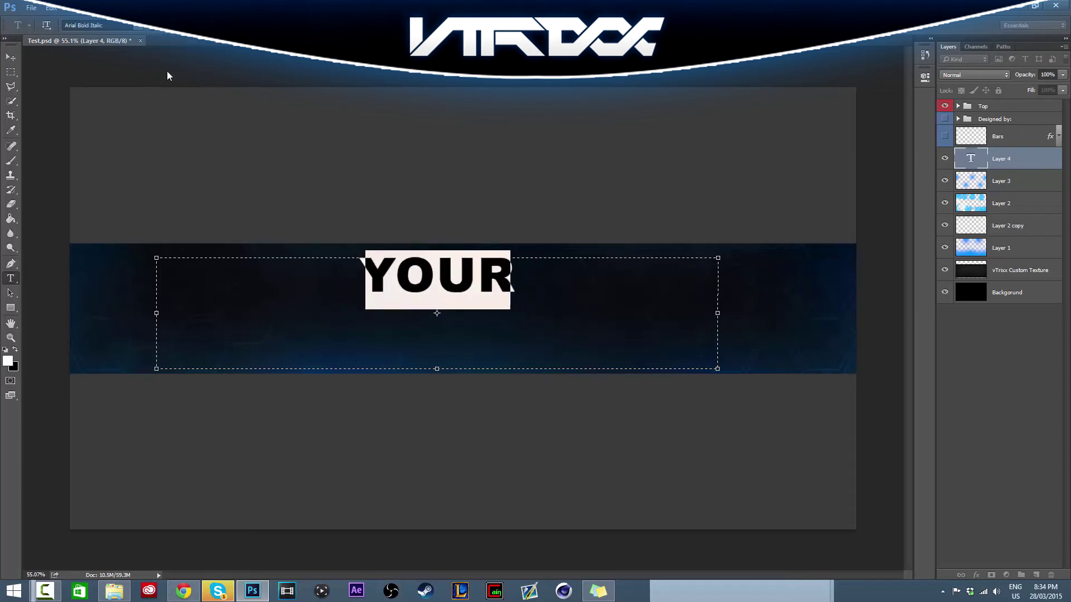
pyautogui.click(184, 25)
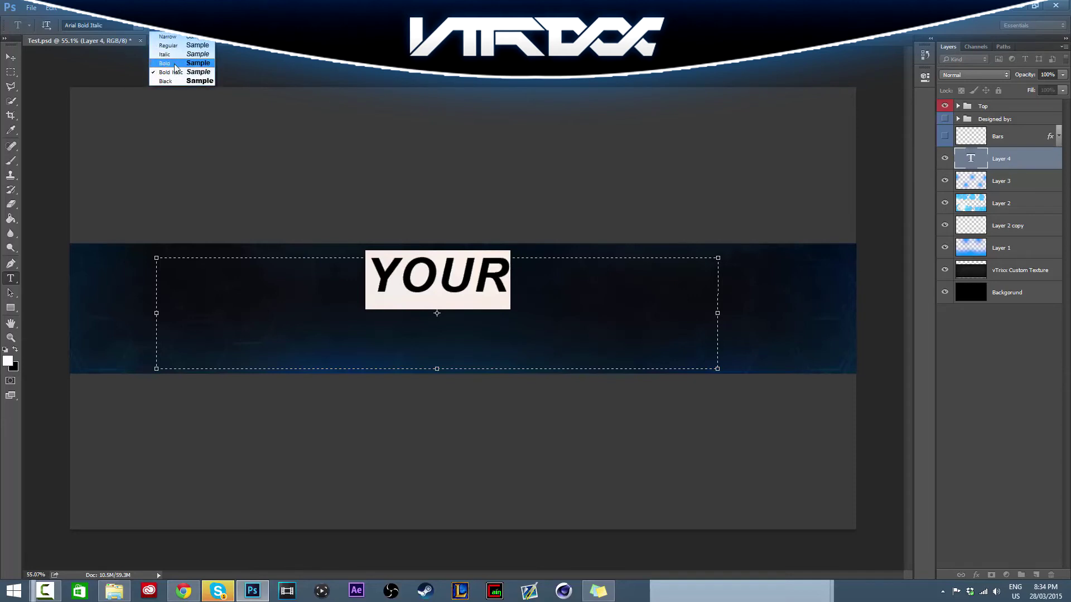
pyautogui.click(172, 85)
# - Move the YOUR text down and left within the banner and change its font to 22nd Bold
pyautogui.click(10, 57)
pyautogui.moveTo(343, 194); pyautogui.dragTo(275, 218)
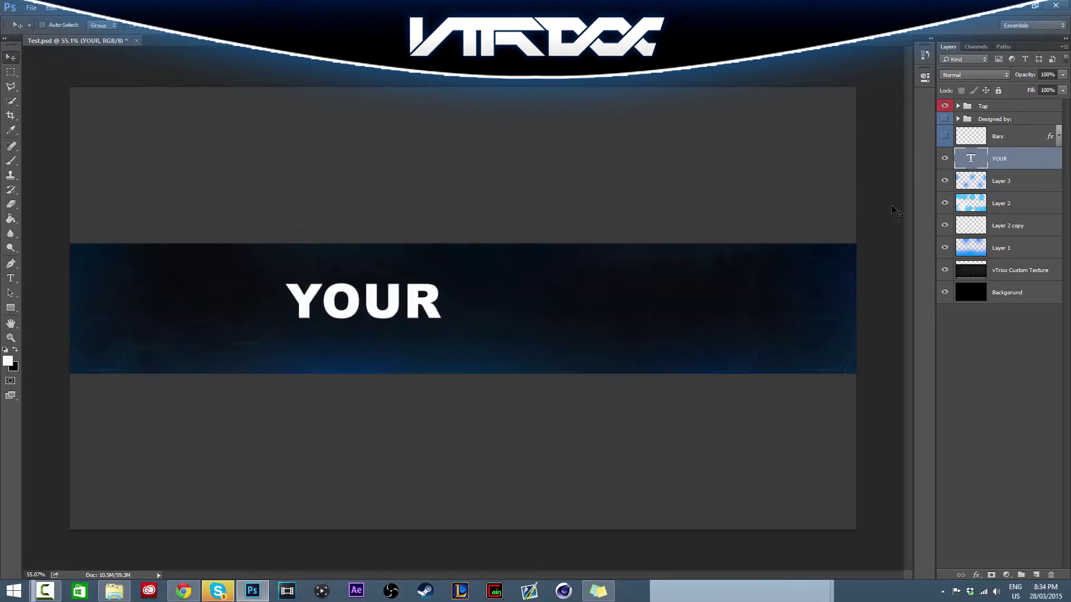
pyautogui.press('t')
pyautogui.click(343, 293)
pyautogui.hotkey('ctrl', 'a')
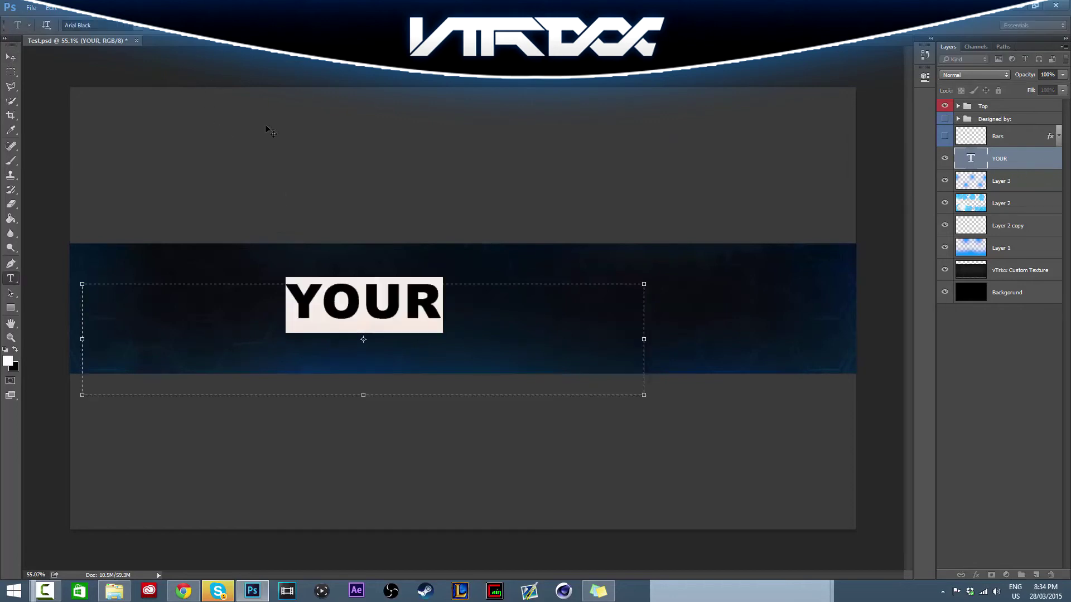
pyautogui.click(108, 25)
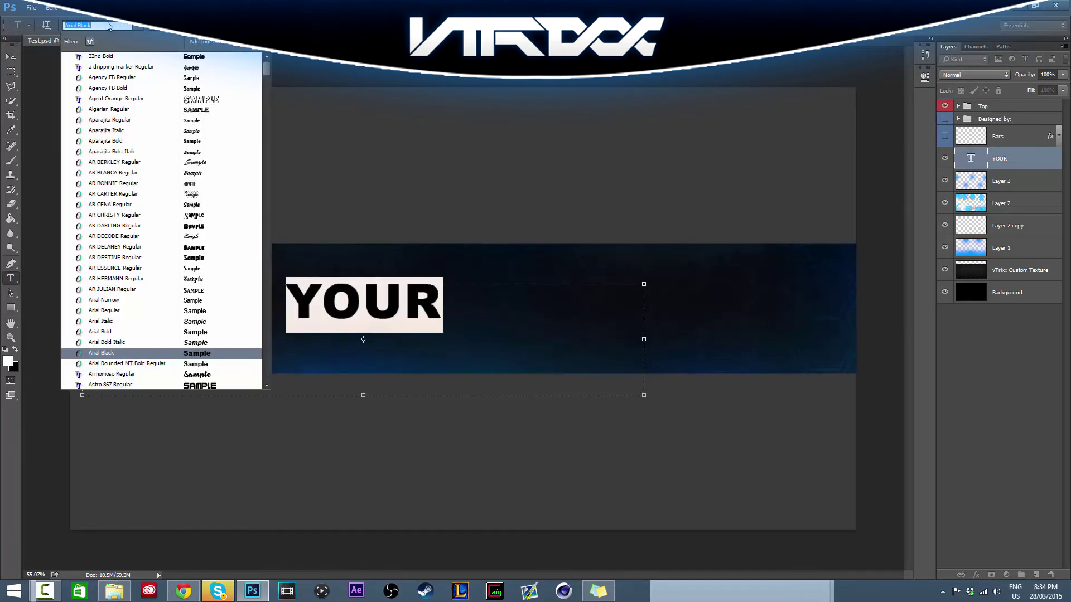
pyautogui.click(101, 56)
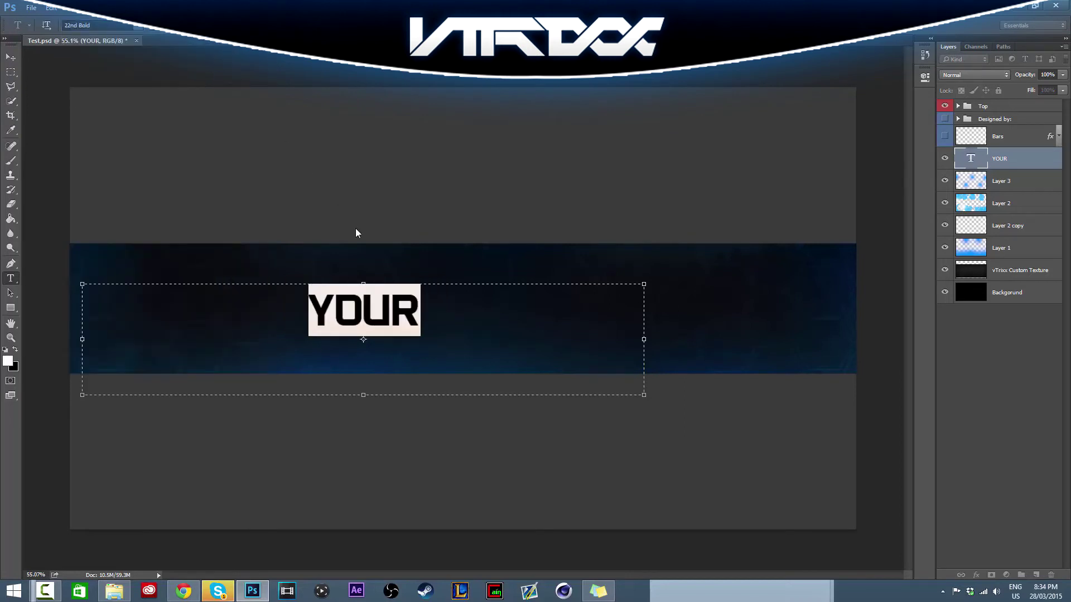
pyautogui.click(563, 342)
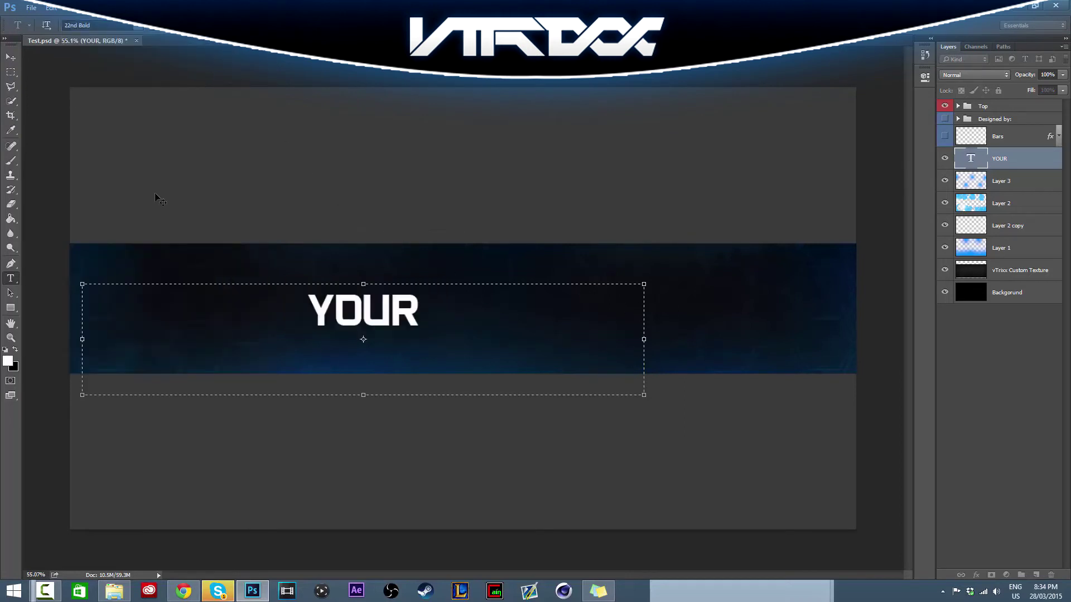
# - Enlarge the YOUR text by three size increments and move it slightly up and right, just left of the banner's centre
pyautogui.hotkey('ctrl', 'a')
pyautogui.hotkey('ctrl', 'shift', '.')
pyautogui.hotkey('ctrl', 'shift', '.')
pyautogui.hotkey('ctrl', 'shift', '.')
pyautogui.hotkey('ctrl', 'shift', '.')
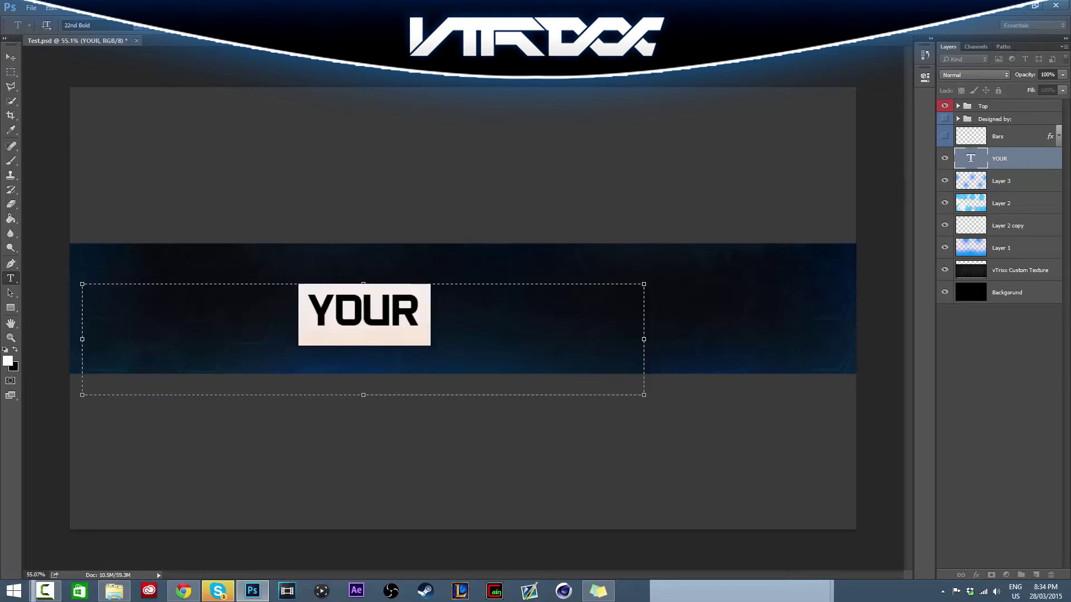
pyautogui.click(17, 59)
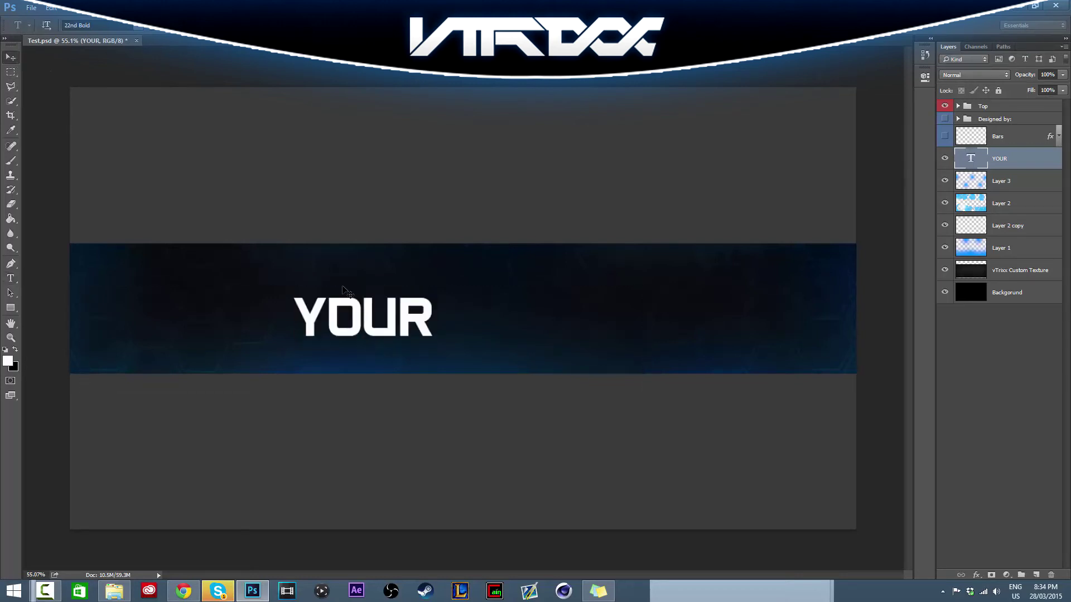
pyautogui.moveTo(342, 283); pyautogui.dragTo(379, 263)
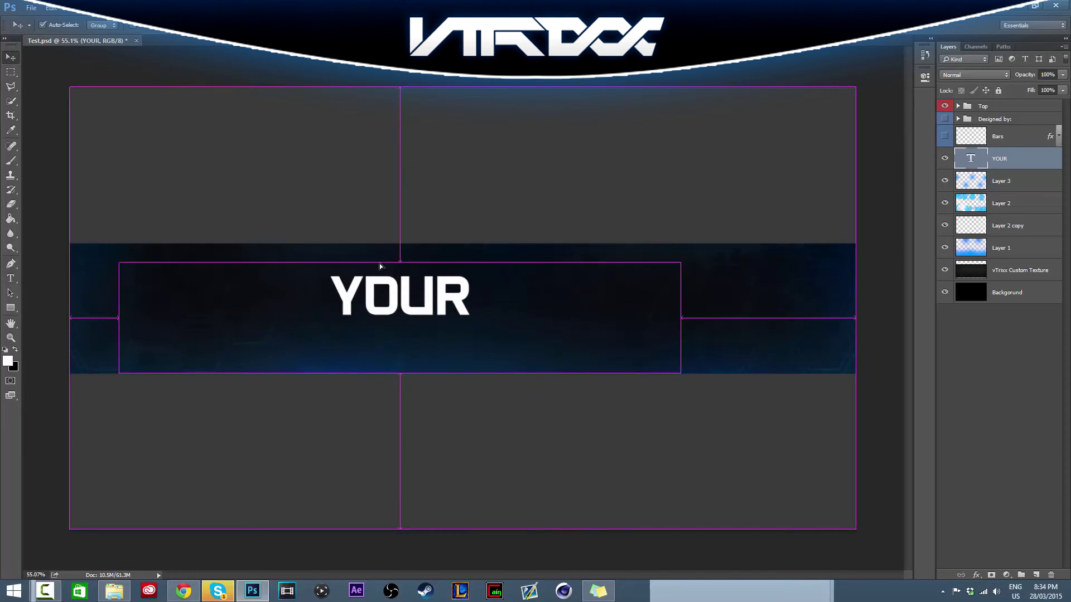
pyautogui.hotkey('ctrl', 't')
pyautogui.press('Return')
pyautogui.rightClick(1030, 160)
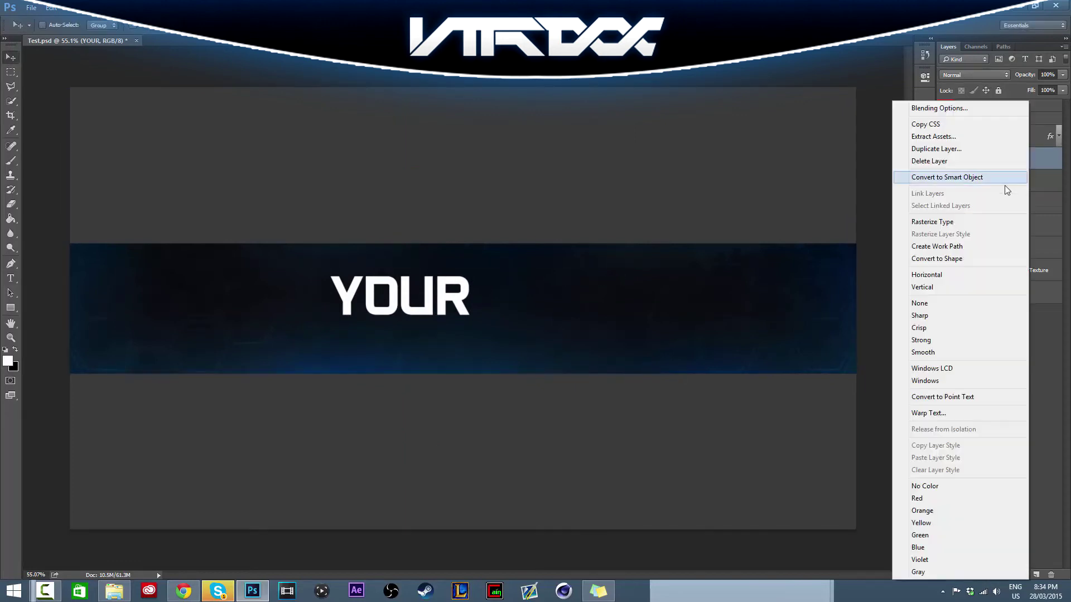
pyautogui.click(502, 275)
pyautogui.rightClick(1032, 165)
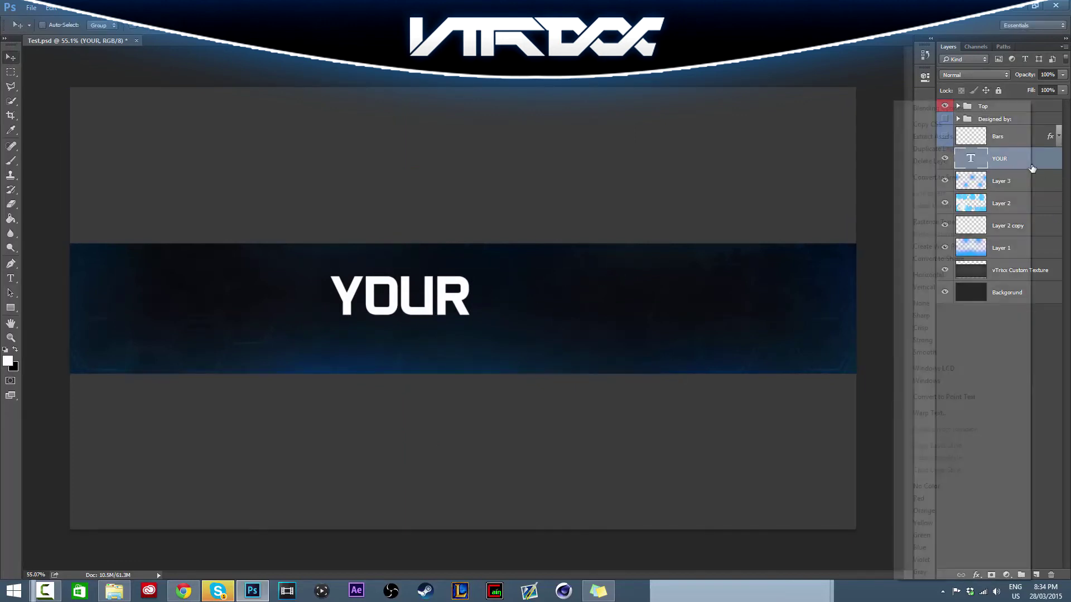
# - Duplicate the YOUR text layer and place the copy to the lower right of the original
pyautogui.click(1039, 162)
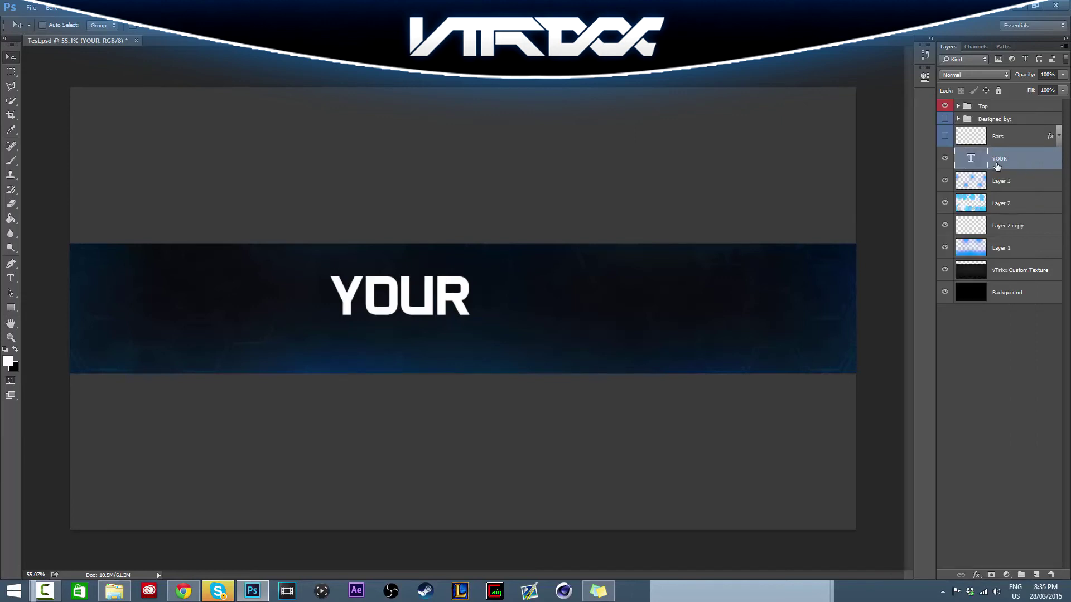
pyautogui.hotkey('ctrl', 'j')
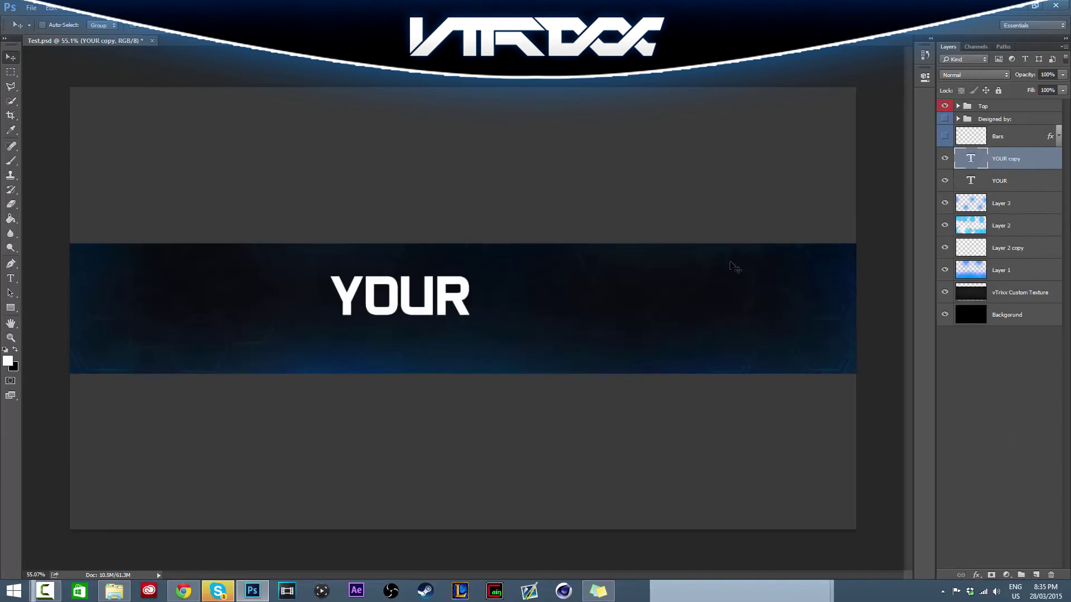
pyautogui.moveTo(570, 333); pyautogui.dragTo(746, 367)
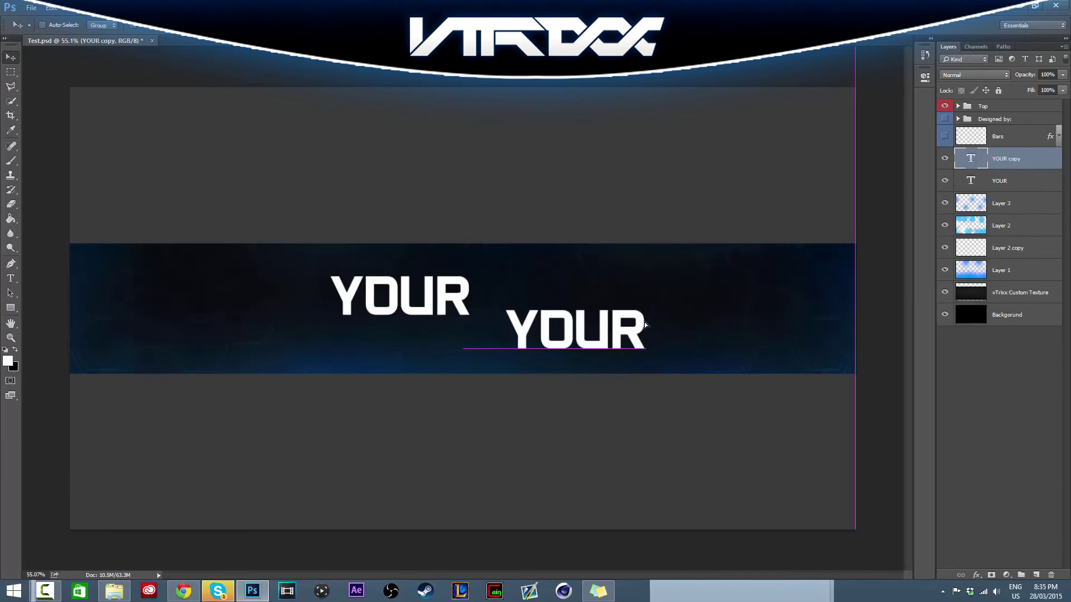
# - Replace the duplicated text with NAME and commit the edit
pyautogui.press('t')
pyautogui.click(573, 331)
pyautogui.hotkey('ctrl', 'a')
pyautogui.press('BackSpace')
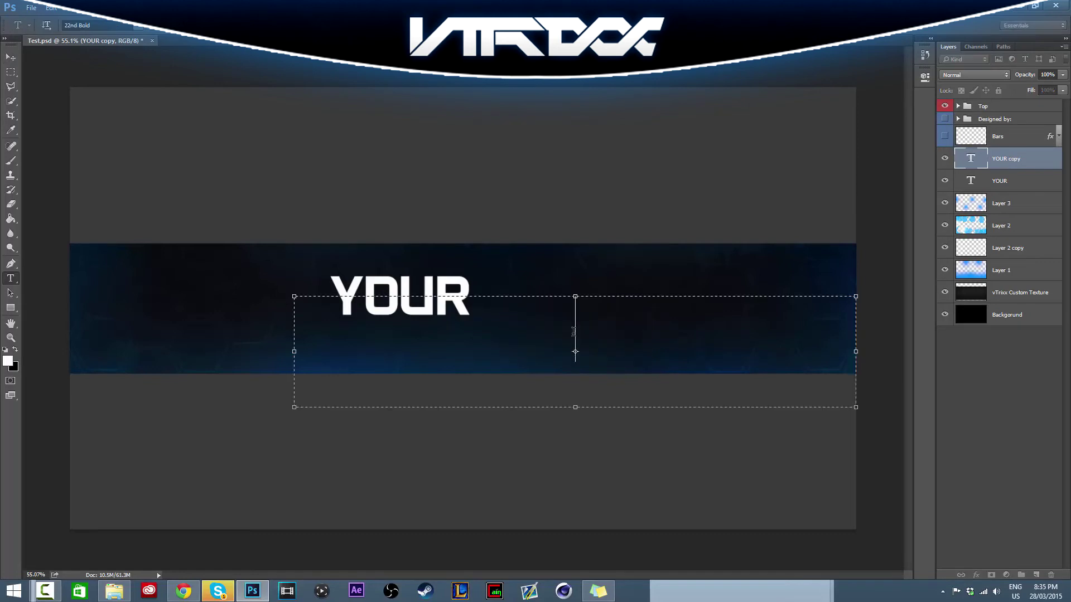
pyautogui.write('NAME')
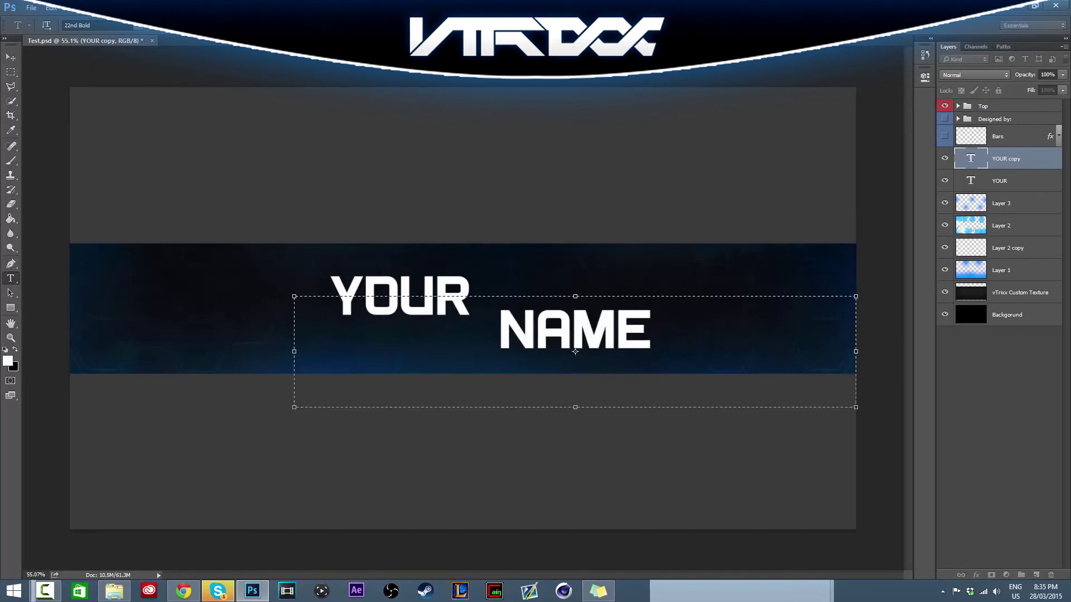
pyautogui.click(11, 57)
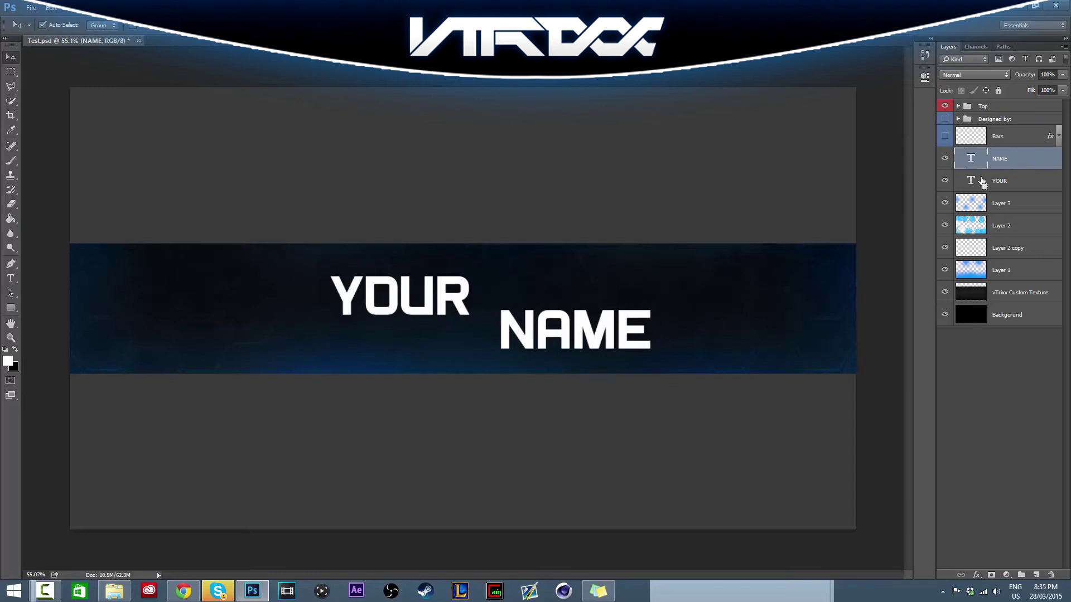
# - Rasterize the NAME text layer and tilt it slightly counter-clockwise, placing it against the lower right of YOUR
pyautogui.rightClick(1022, 158)
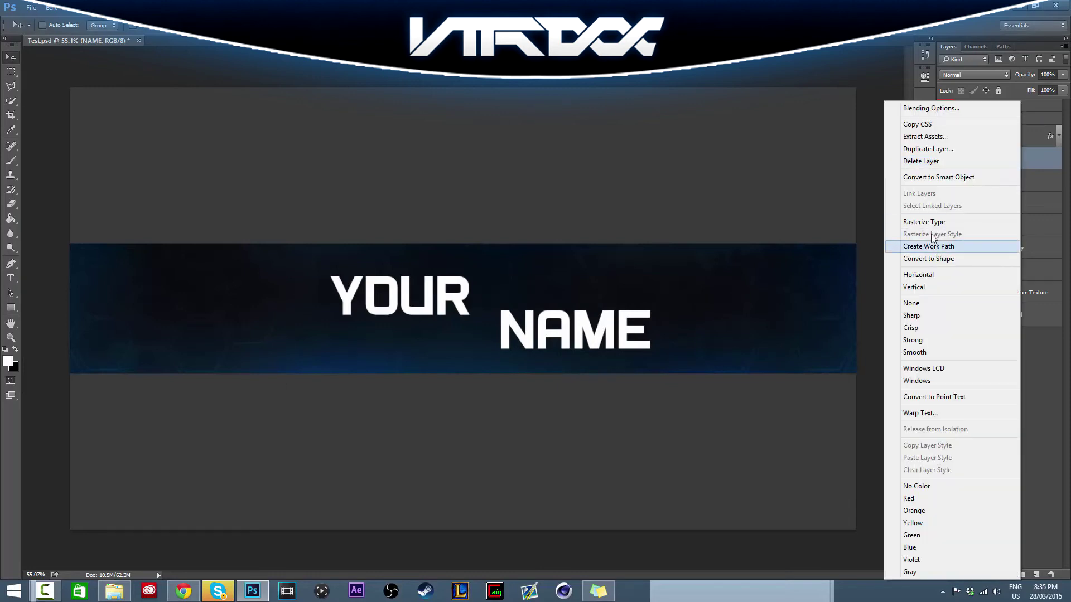
pyautogui.click(965, 220)
pyautogui.press('ctrl')
pyautogui.hotkey('ctrl', 't')
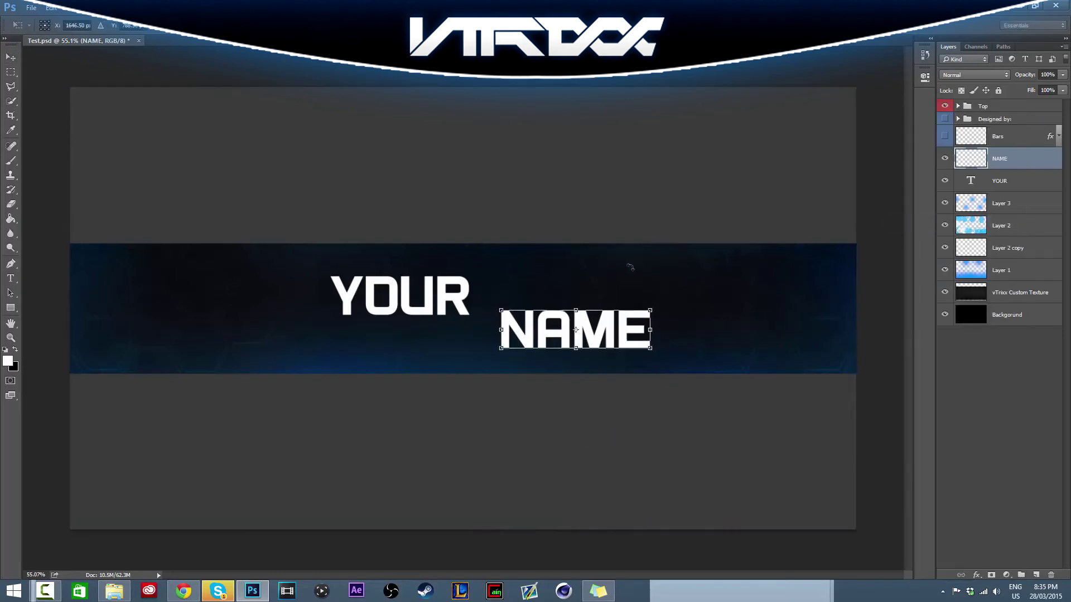
pyautogui.moveTo(628, 266)
pyautogui.mouseDown()
pyautogui.moveTo(611, 266)
pyautogui.moveTo(624, 265)
pyautogui.mouseUp()
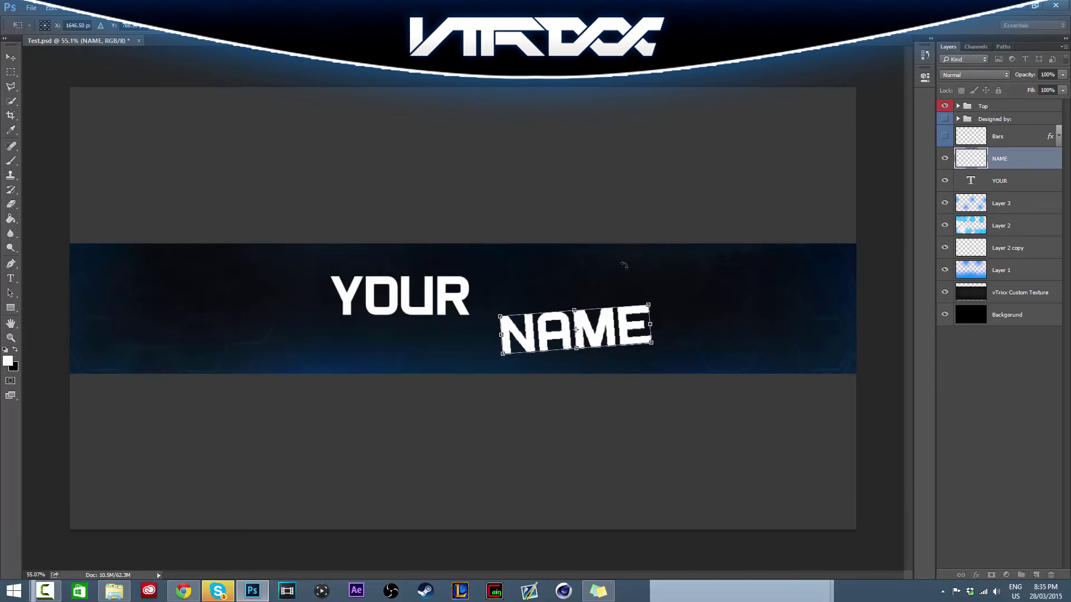
pyautogui.doubleClick(611, 338)
pyautogui.moveTo(606, 340); pyautogui.dragTo(561, 330)
# - Rasterize the YOUR text layer
pyautogui.click(1011, 181)
pyautogui.rightClick(970, 184)
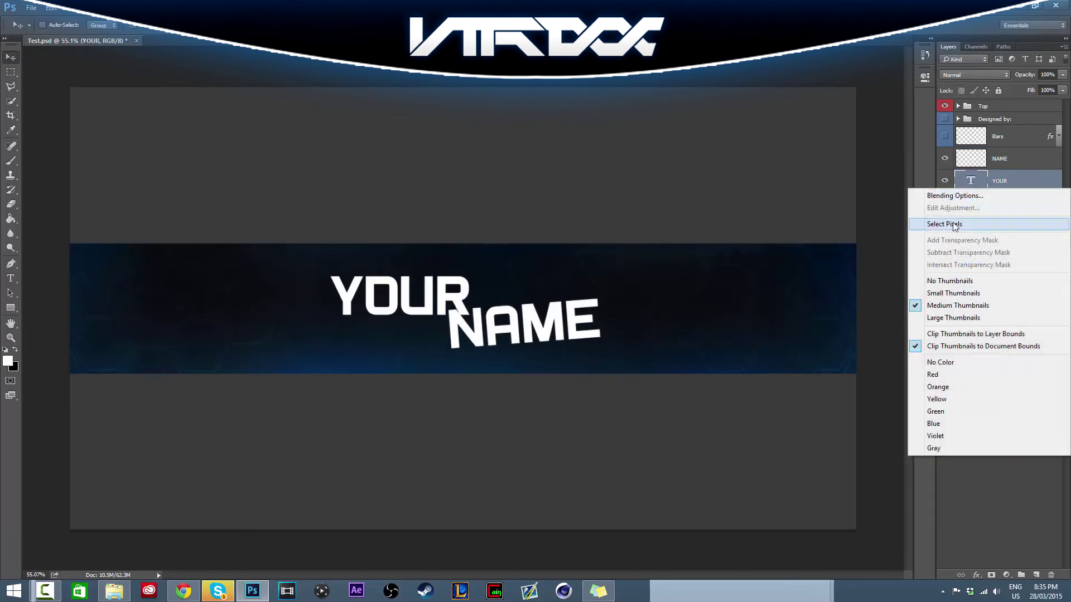
pyautogui.rightClick(1008, 181)
pyautogui.click(884, 222)
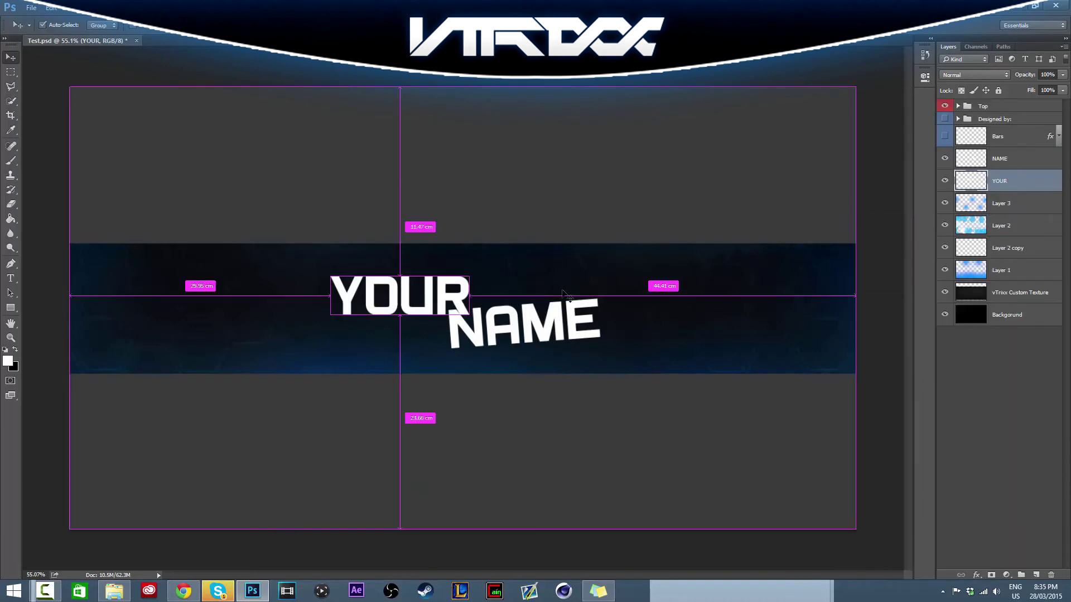
pyautogui.hotkey('ctrl', 't')
pyautogui.moveTo(452, 260); pyautogui.dragTo(423, 254)
pyautogui.press('Escape')
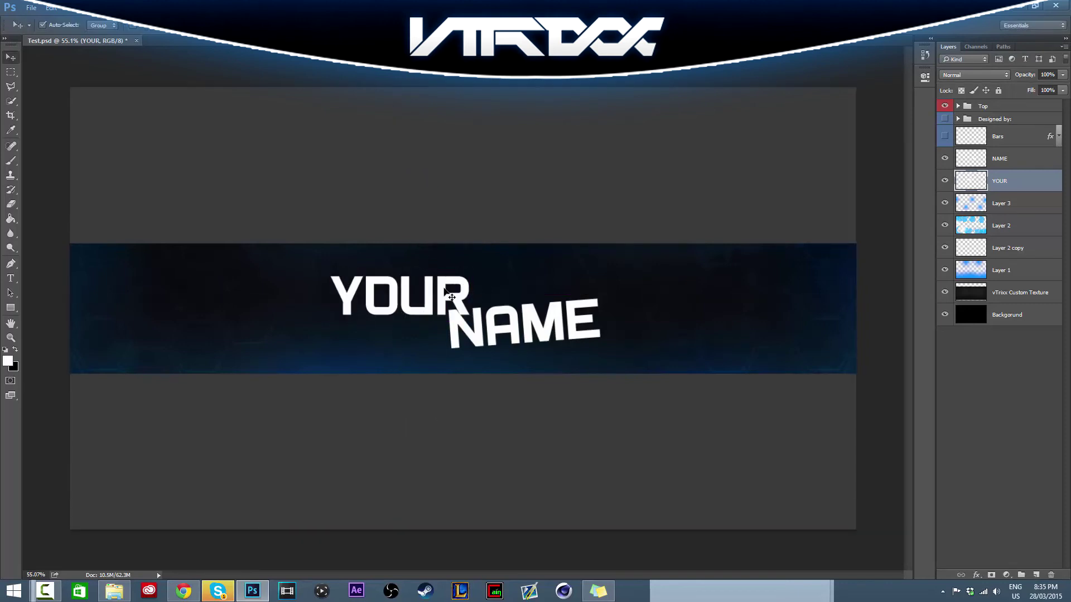
# - Tilt the YOUR lettering slightly counter-clockwise and scale it down so it sits against the upper left of NAME
pyautogui.hotkey('ctrl', 't')
pyautogui.moveTo(430, 263); pyautogui.dragTo(423, 260)
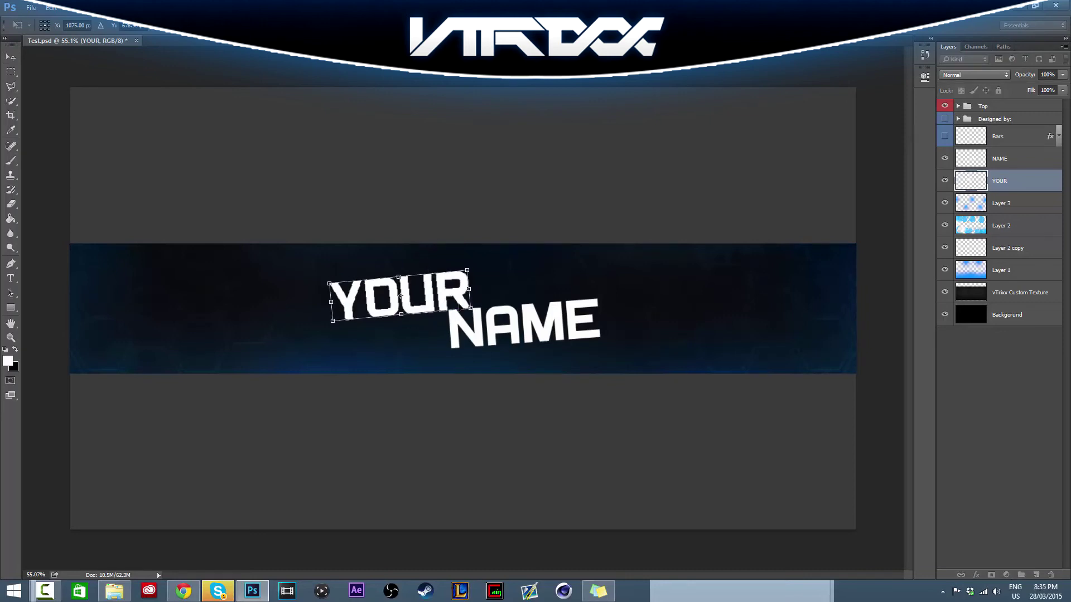
pyautogui.moveTo(400, 295); pyautogui.dragTo(431, 298)
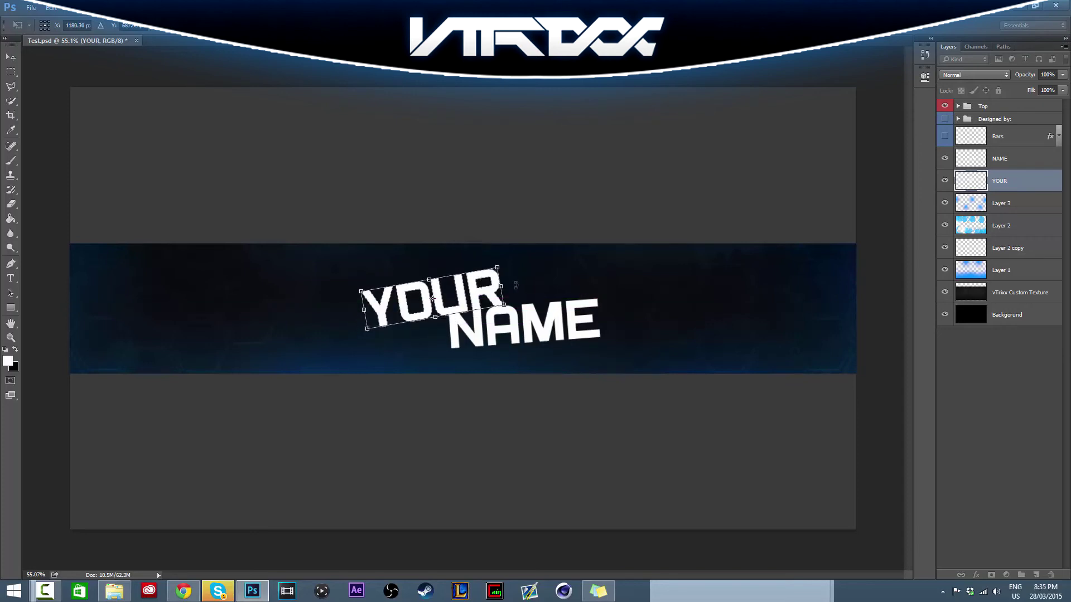
pyautogui.moveTo(492, 267)
pyautogui.mouseDown()
pyautogui.moveTo(452, 285)
pyautogui.moveTo(477, 272)
pyautogui.mouseUp()
pyautogui.press('Return')
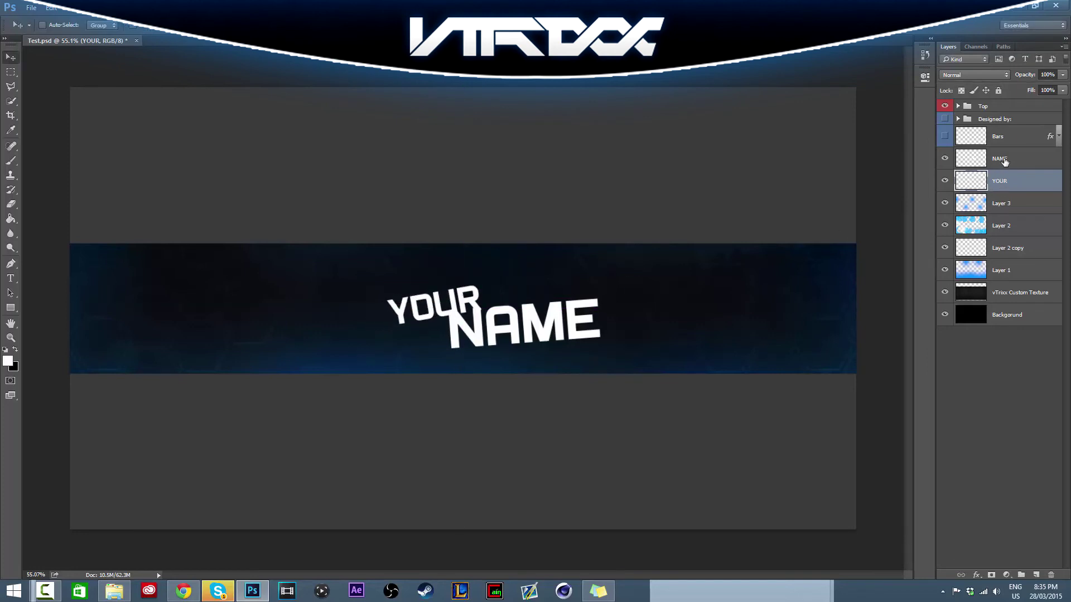
# - Move the YOUR and NAME layers together to the left and slightly up within the banner
pyautogui.keyDown('ctrl'); pyautogui.click(1004, 161); pyautogui.keyUp('ctrl')
pyautogui.moveTo(564, 306); pyautogui.dragTo(506, 295)
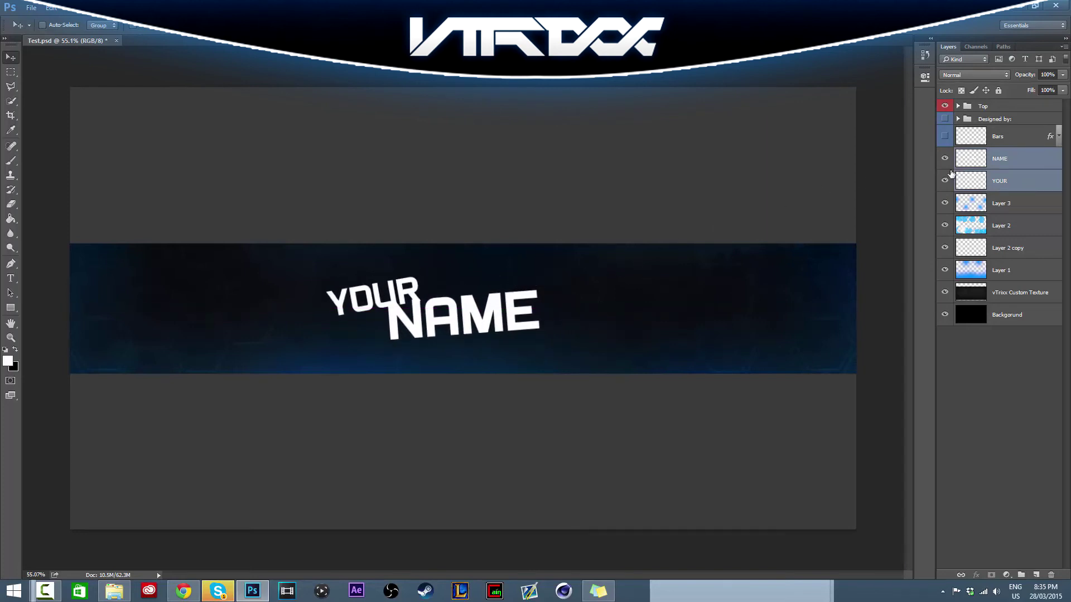
pyautogui.click(992, 158)
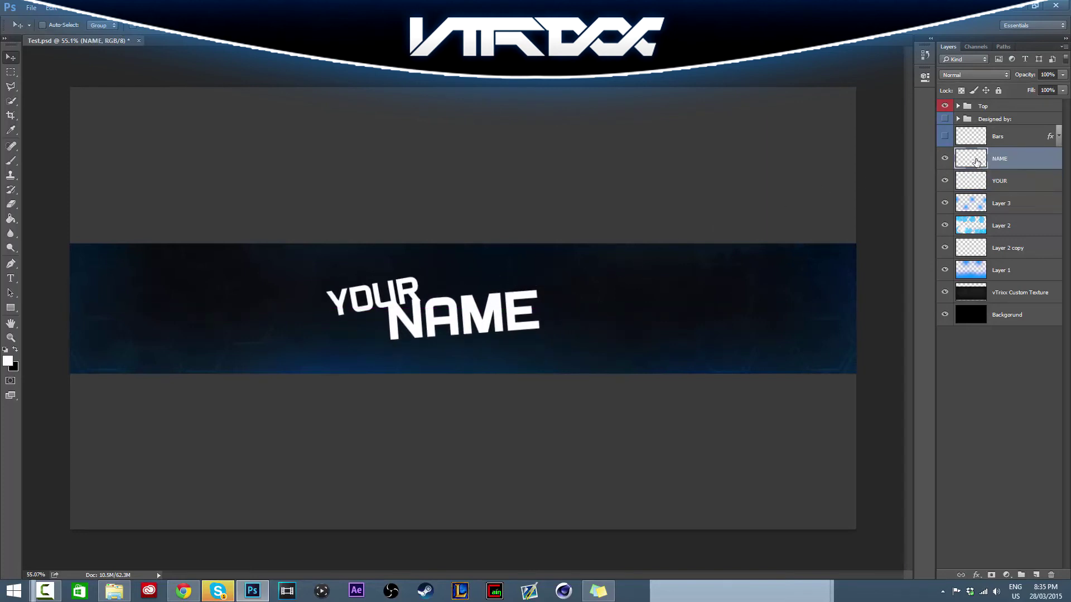
# - Load the outline of the YOUR lettering as a selection
pyautogui.scroll(4, 335, 328)
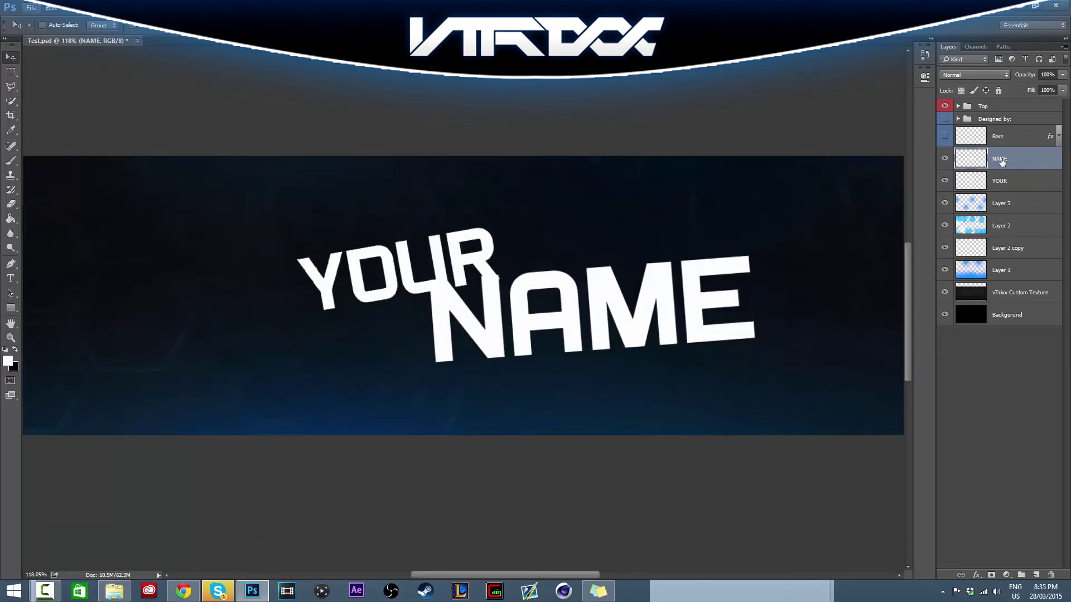
pyautogui.click(1001, 182)
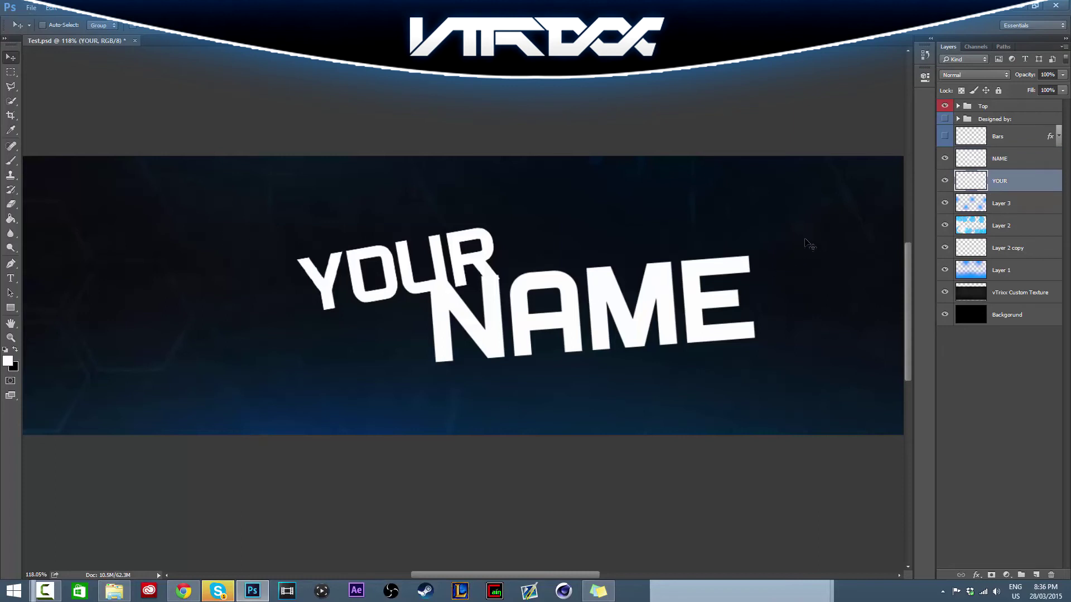
pyautogui.press('ctrl')
pyautogui.press('ctrl')
pyautogui.keyDown('ctrl'); pyautogui.click(977, 183); pyautogui.keyUp('ctrl')
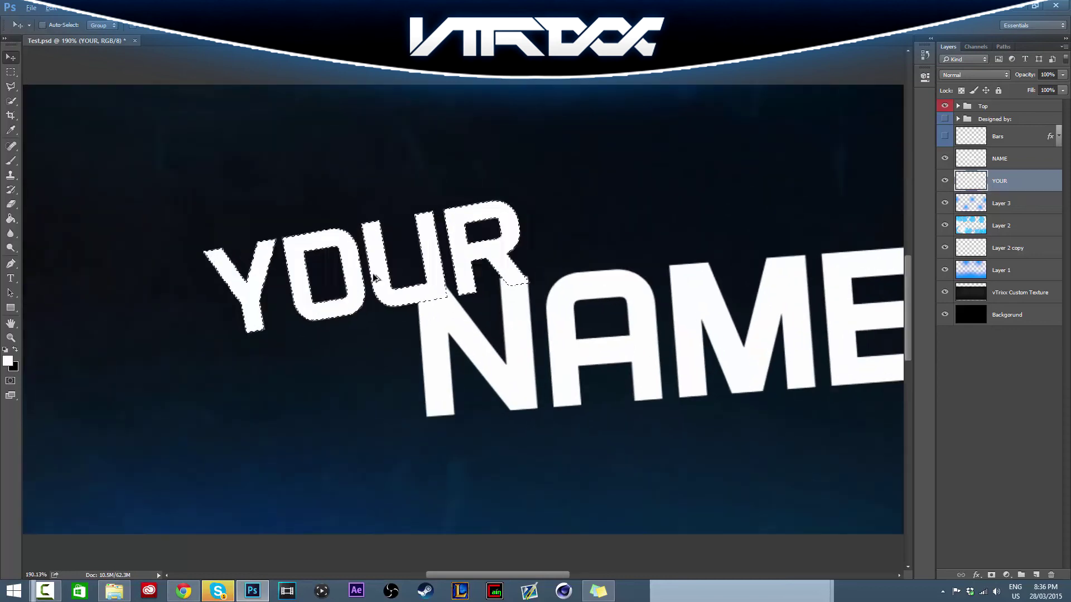
pyautogui.keyDown('alt'); pyautogui.scroll(3, 451, 270); pyautogui.keyUp('alt')
# - Expand the selection around YOUR by 4 pixels
pyautogui.click(150, 8)
pyautogui.moveTo(155, 154)
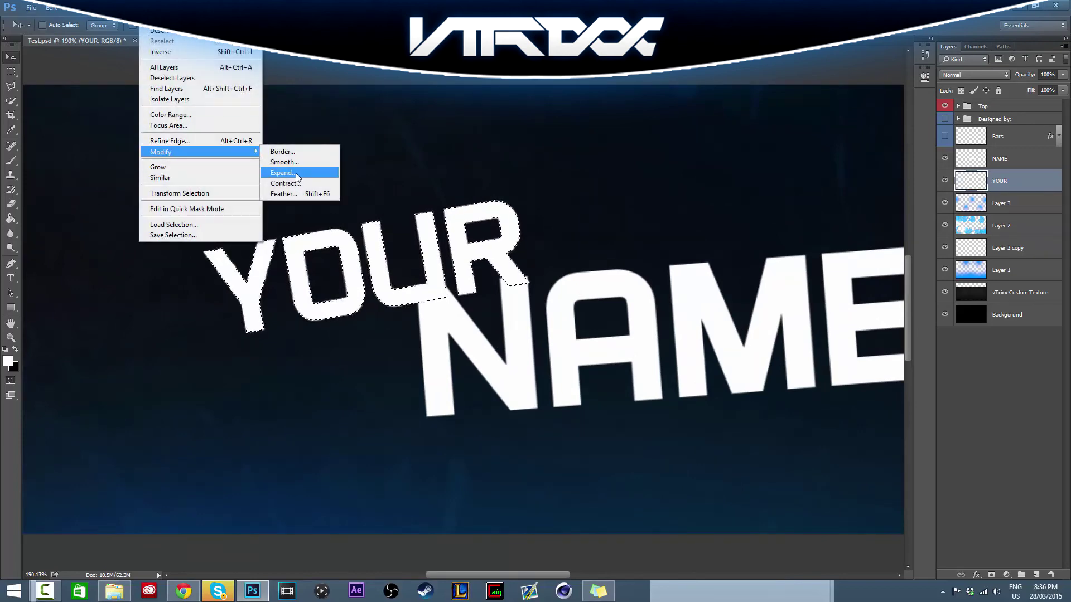
pyautogui.click(290, 174)
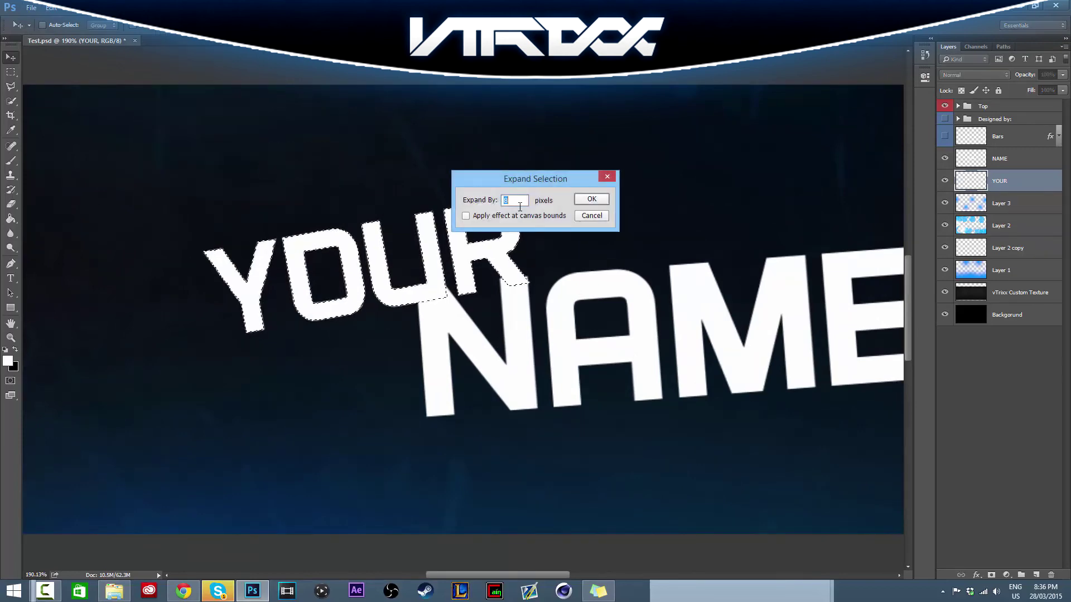
pyautogui.write('4')
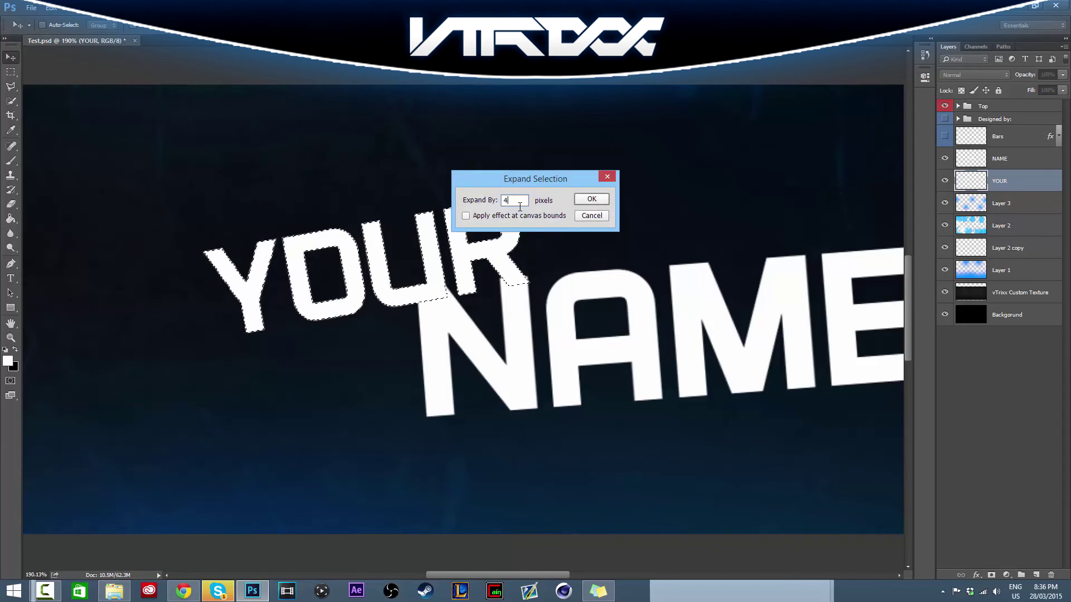
pyautogui.press('Return')
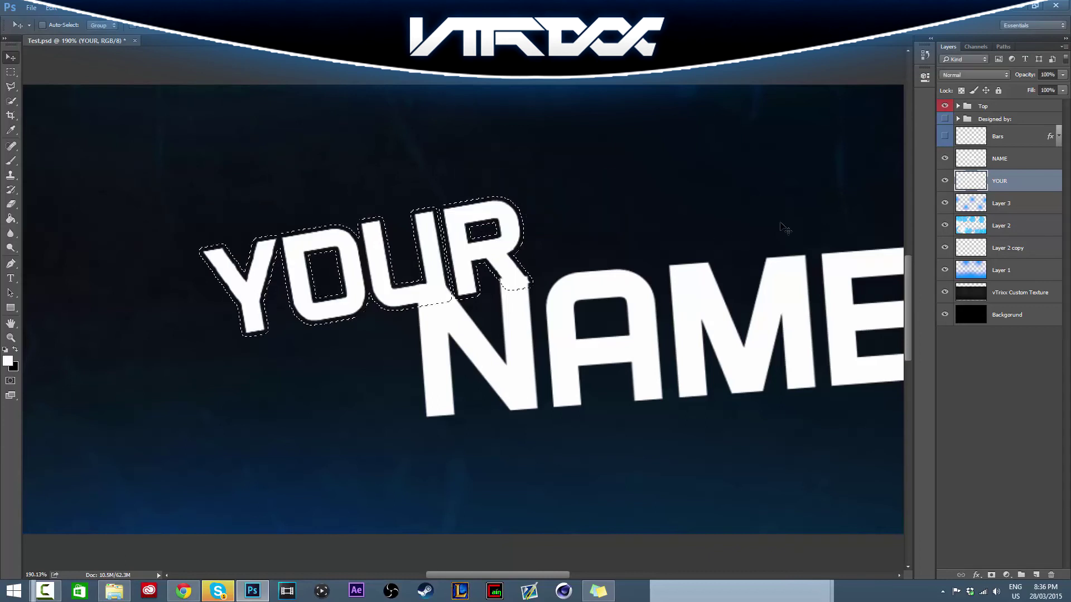
# - Delete the selected area from the NAME layer to cut a gap around YOUR, and clear the selection
pyautogui.click(988, 156)
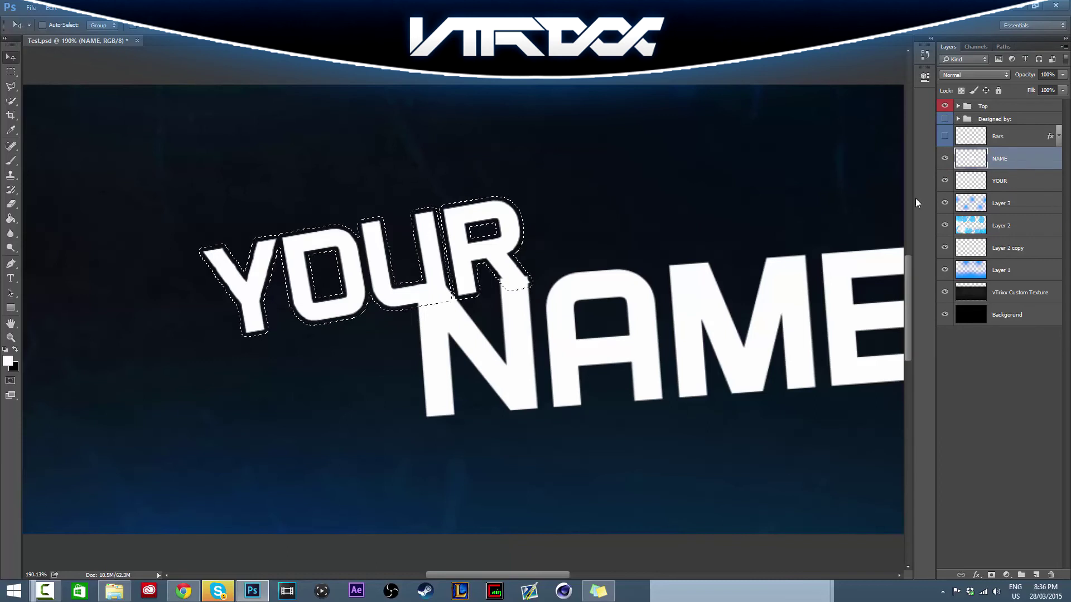
pyautogui.press('Delete')
pyautogui.hotkey('ctrl', 'd')
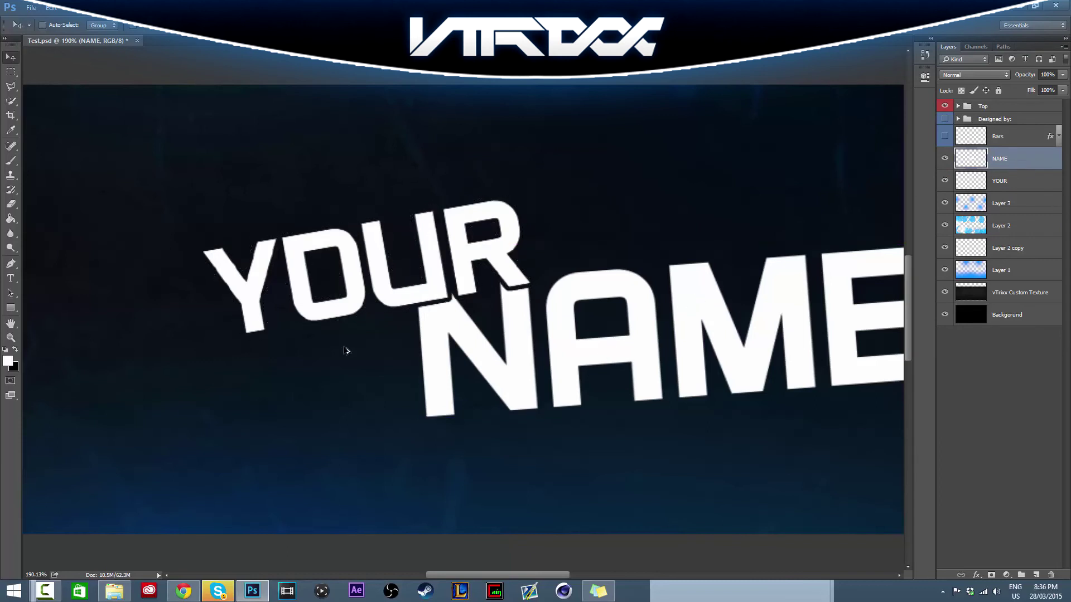
# - Move the YOUR and NAME layers together slightly to the right, closer to the banner's centre
pyautogui.scroll(-10, 347, 351)
pyautogui.scroll(9, 459, 308)
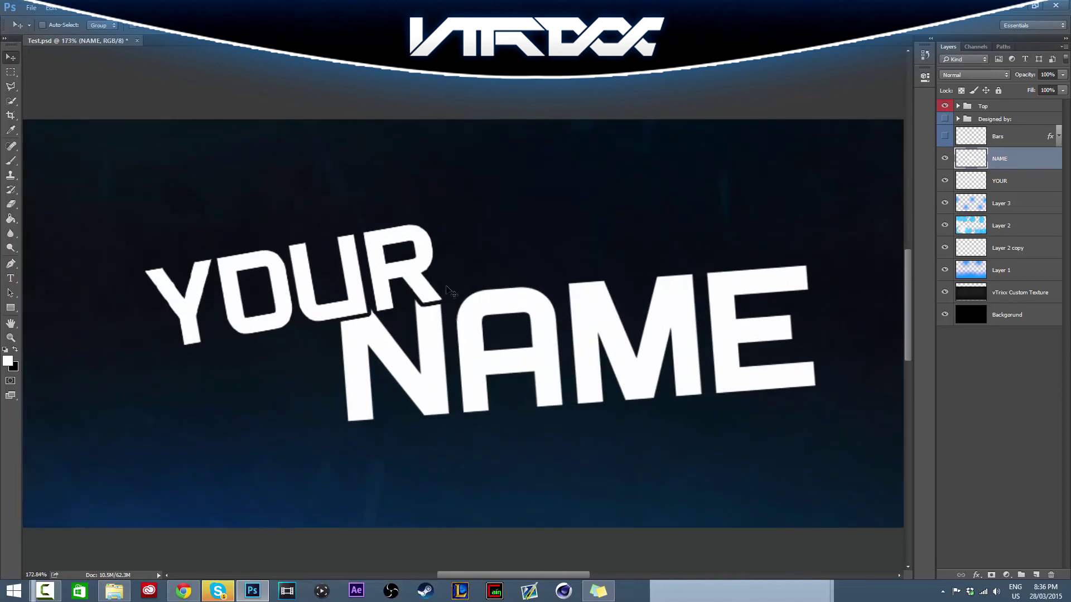
pyautogui.scroll(-6, 384, 310)
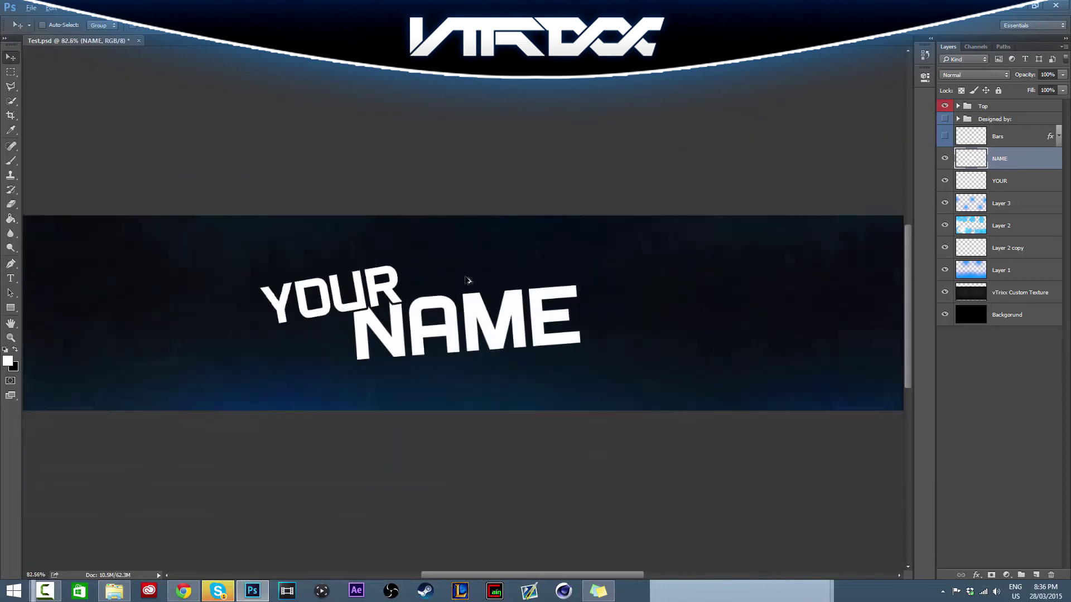
pyautogui.press('alt')
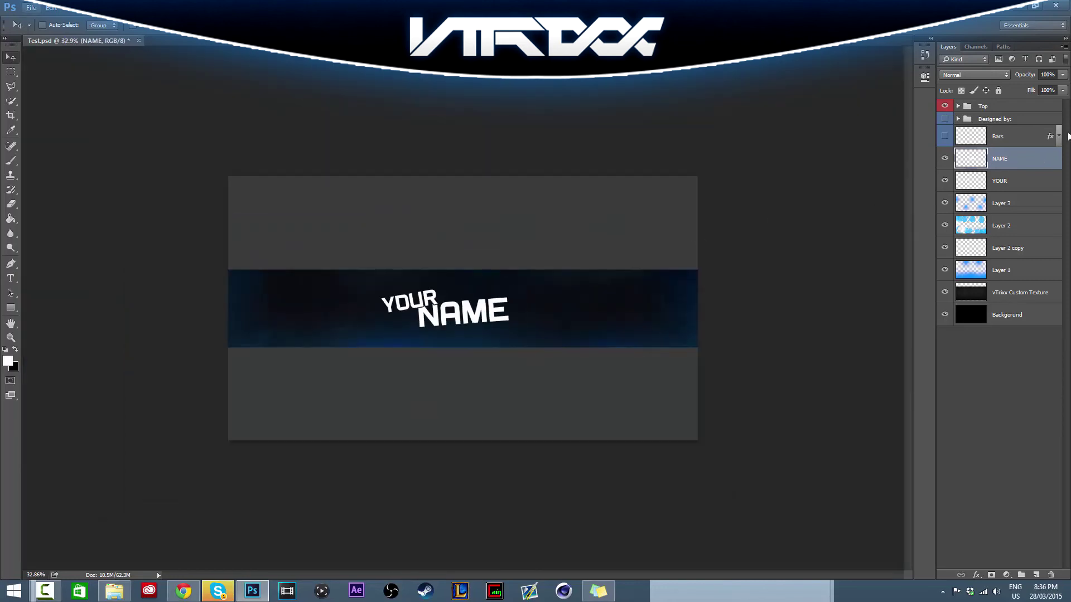
pyautogui.keyDown('shift'); pyautogui.click(1005, 185); pyautogui.keyUp('shift')
pyautogui.scroll(3, 549, 235)
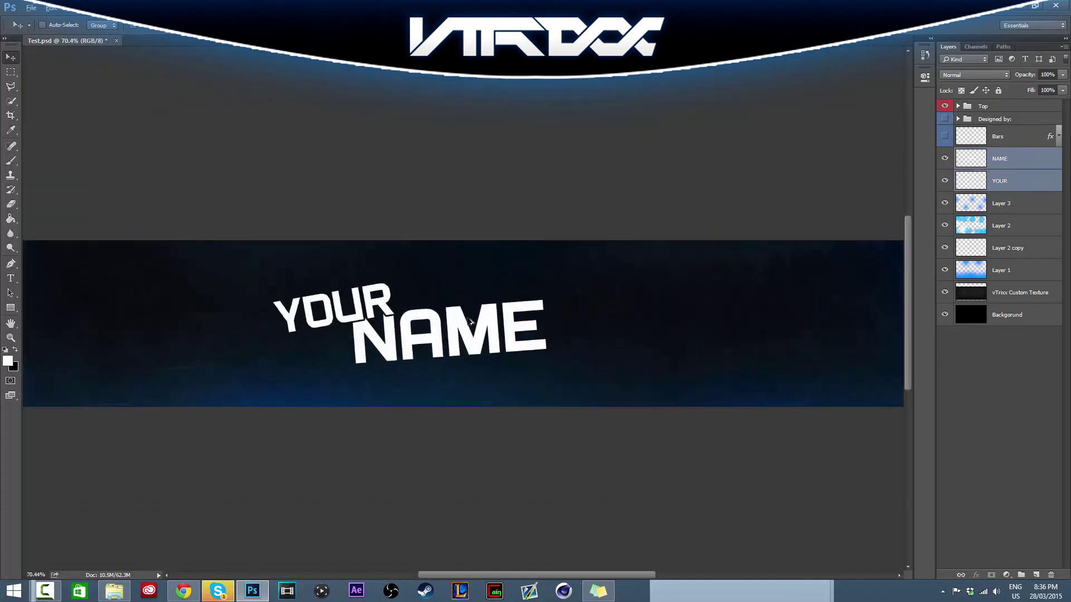
pyautogui.moveTo(469, 326); pyautogui.dragTo(459, 347)
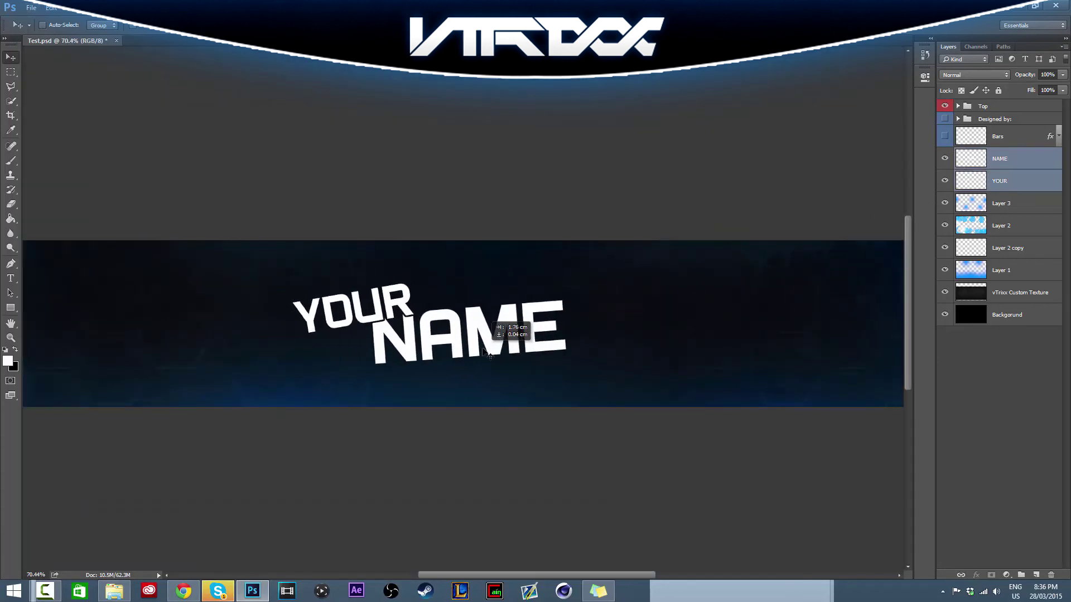
pyautogui.scroll(-2, 513, 332)
pyautogui.scroll(2, 513, 332)
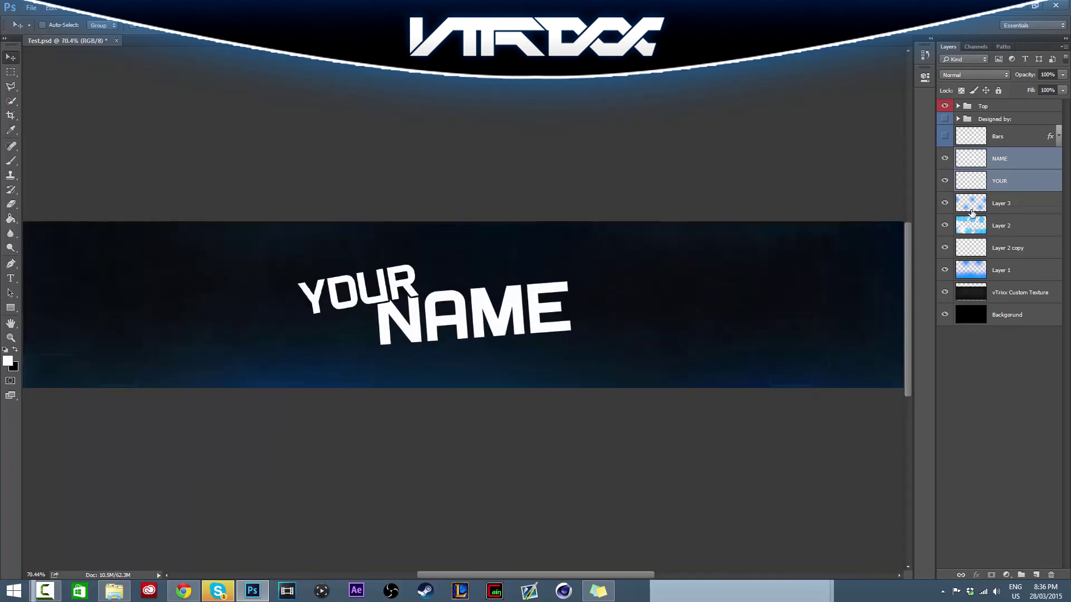
# - Merge the YOUR and NAME layers and enable a Color Overlay style on the merged title layer
pyautogui.rightClick(1016, 183)
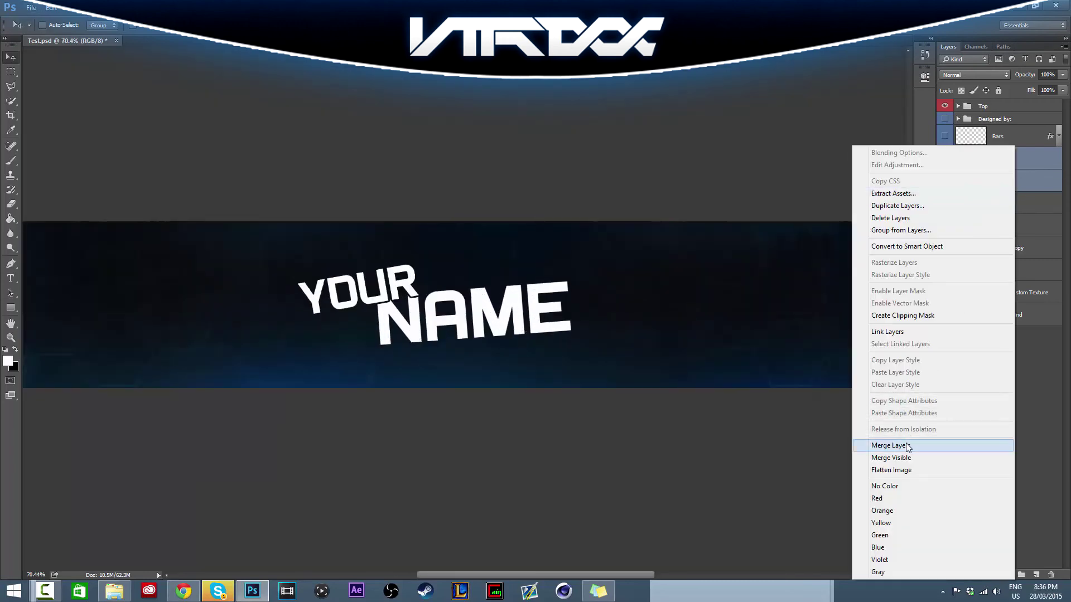
pyautogui.click(903, 445)
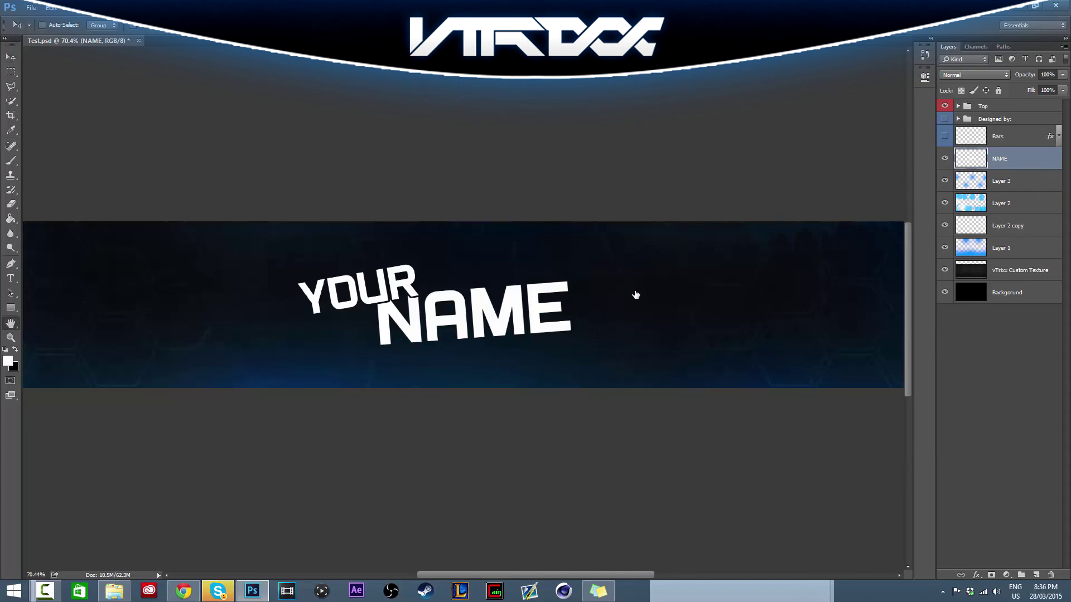
pyautogui.click(562, 368)
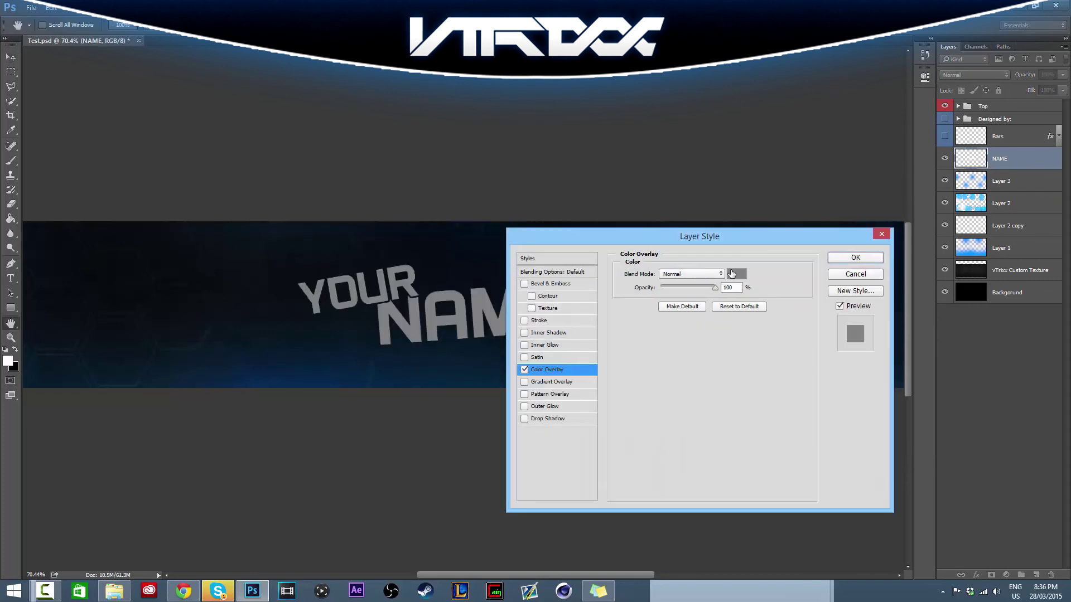